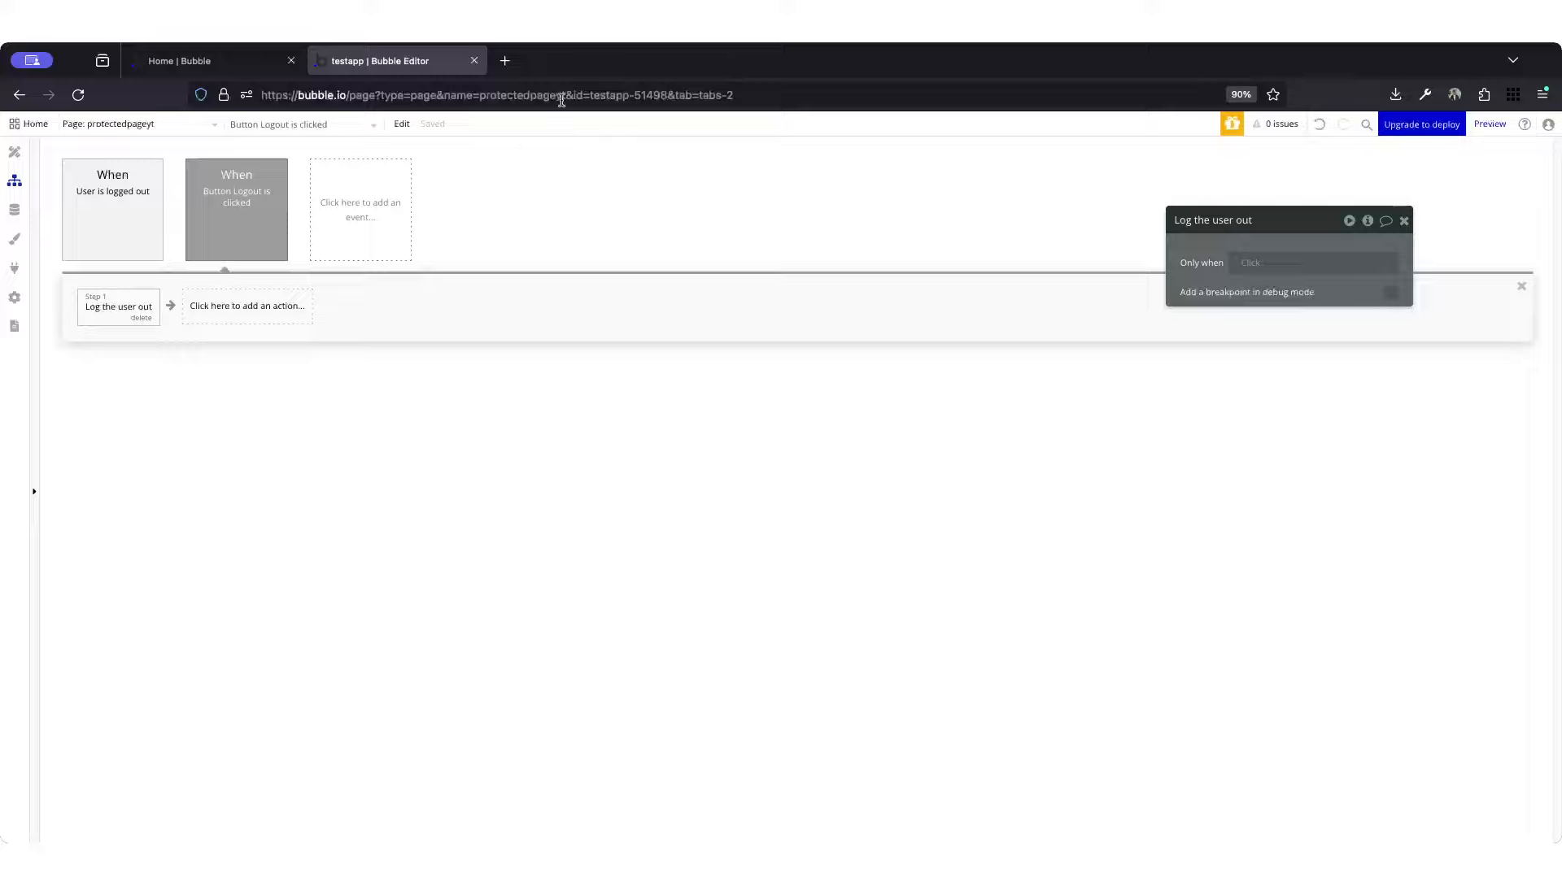
# Step: Preview the protectedpageyt page and log in on its login page with the filled-in test account
pyautogui.click(193, 127)
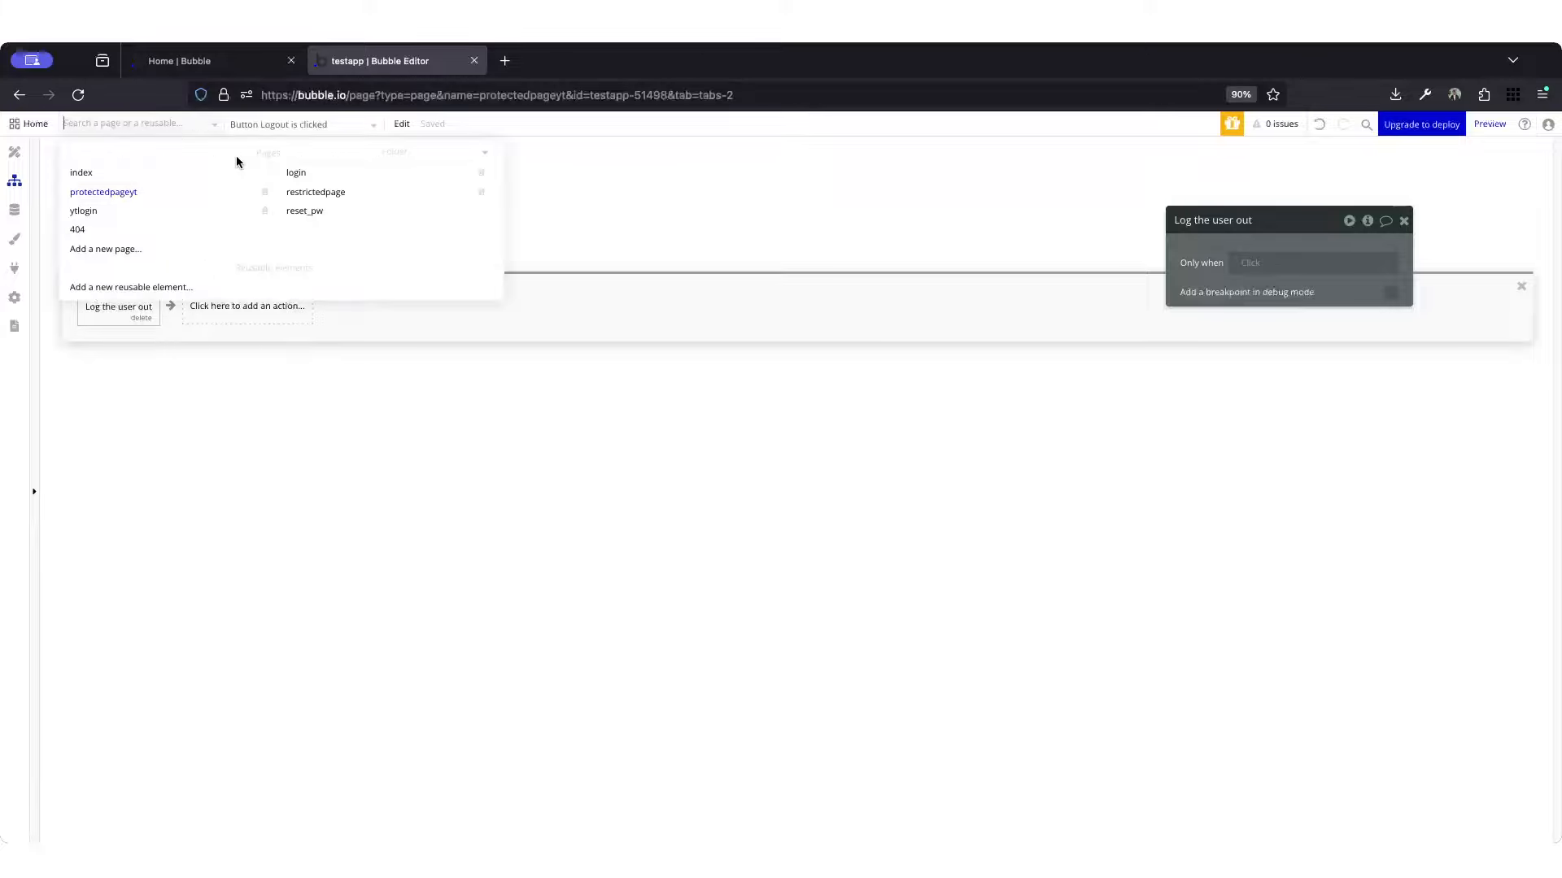
pyautogui.moveTo(97, 195)
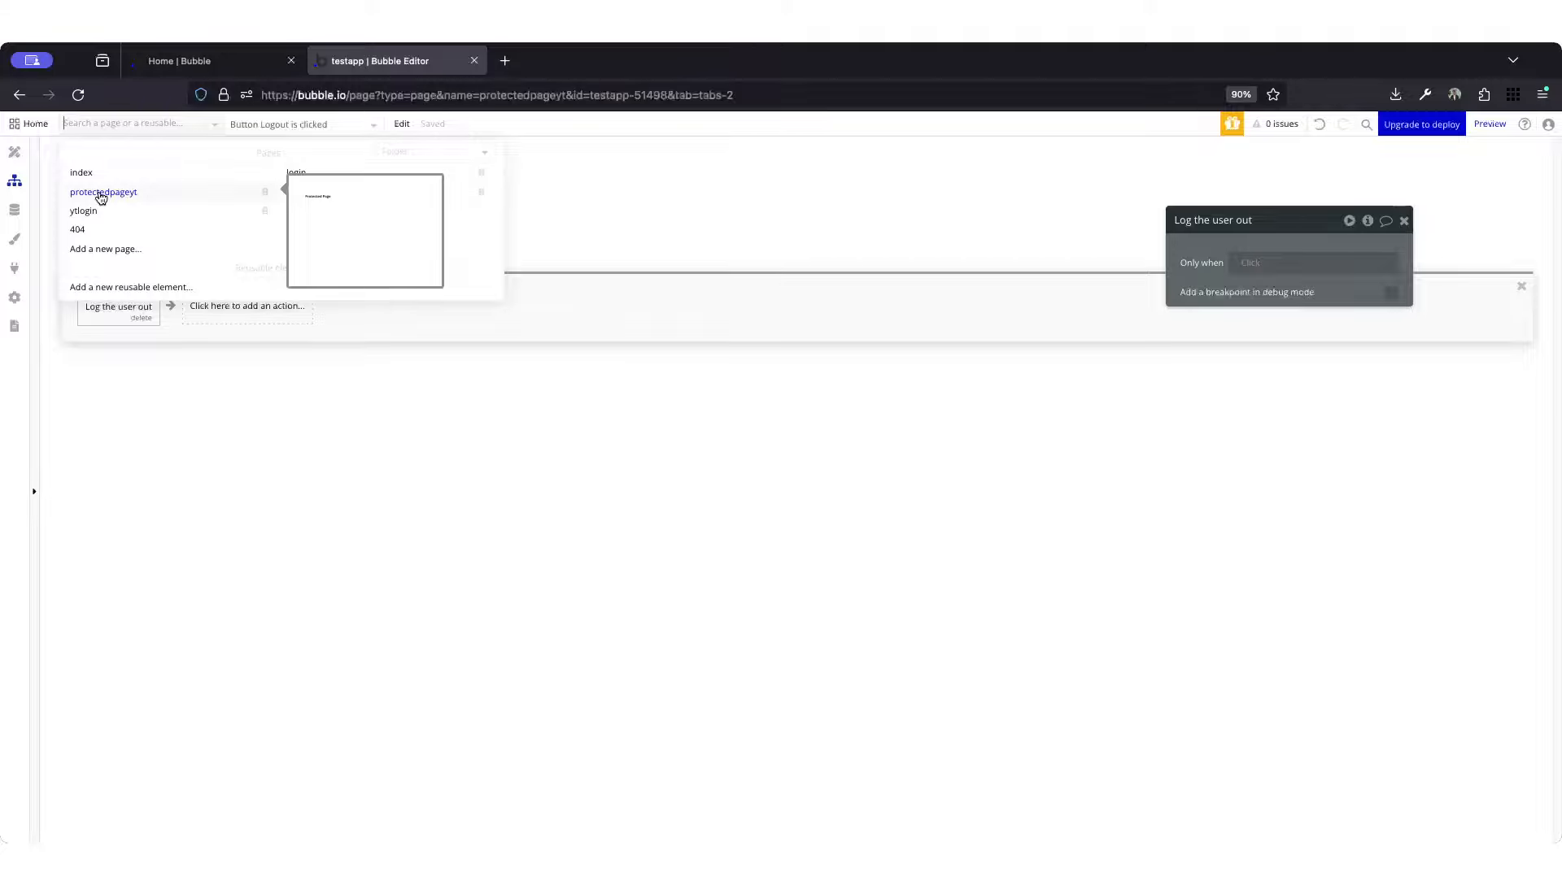
pyautogui.click(101, 193)
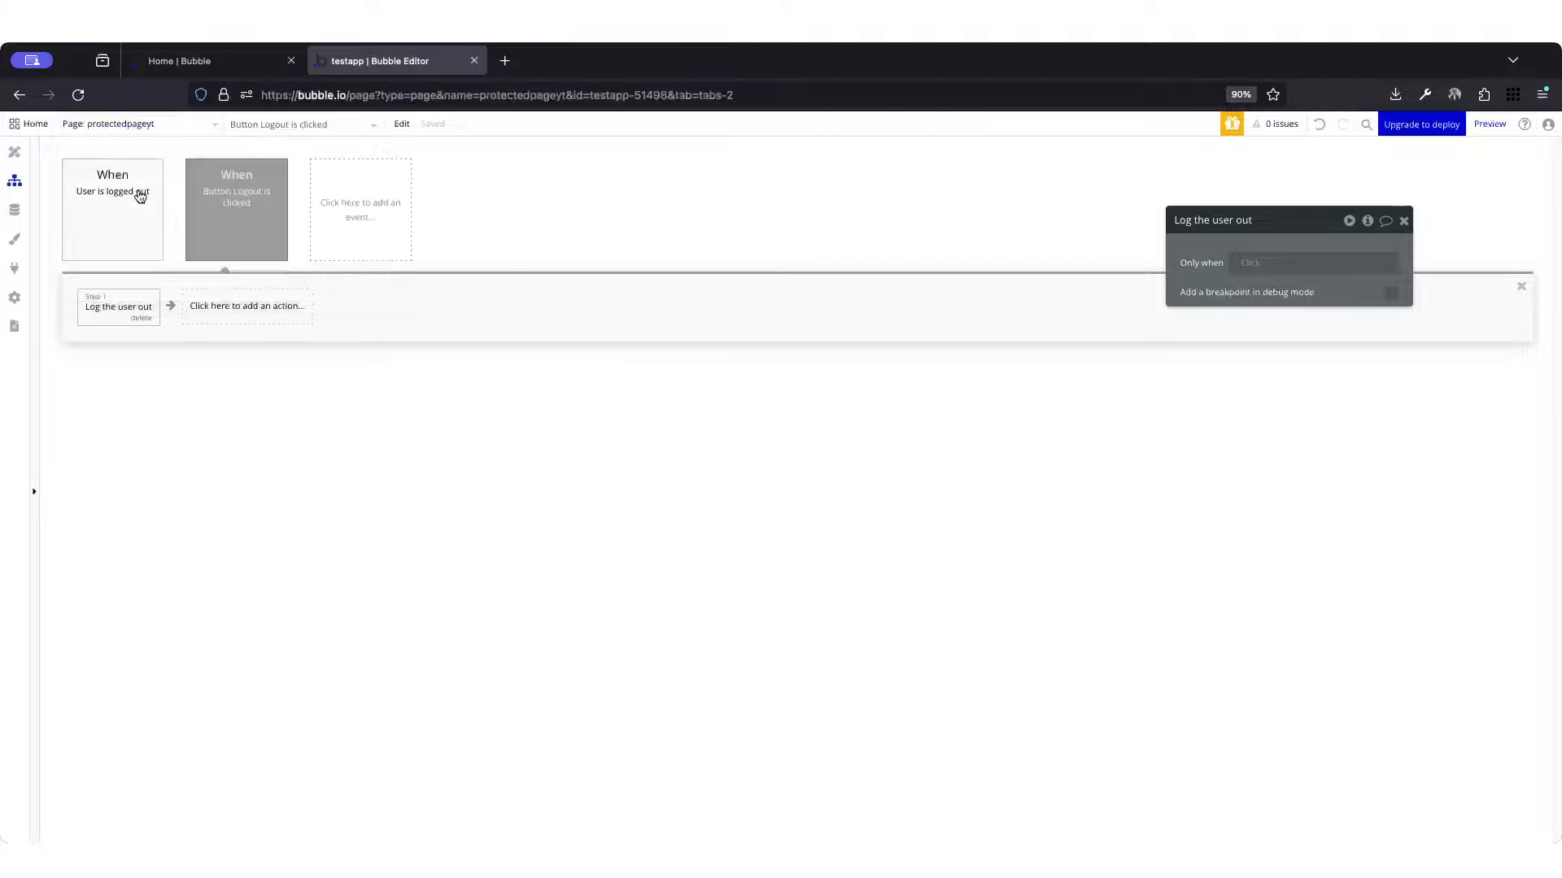
pyautogui.click(1404, 221)
pyautogui.click(1490, 124)
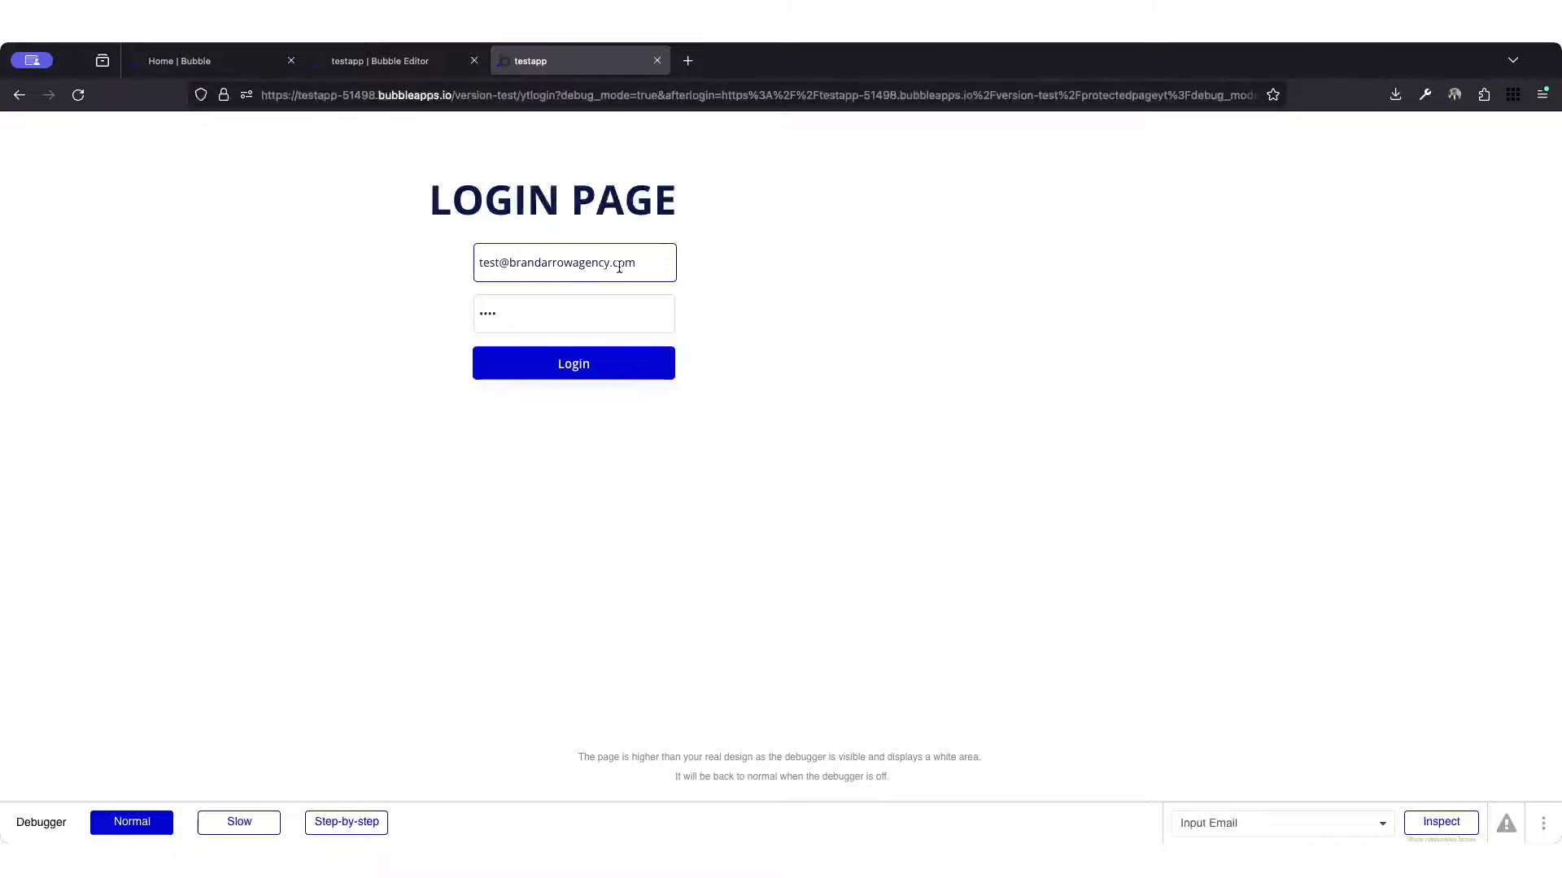
pyautogui.click(605, 375)
pyautogui.click(458, 305)
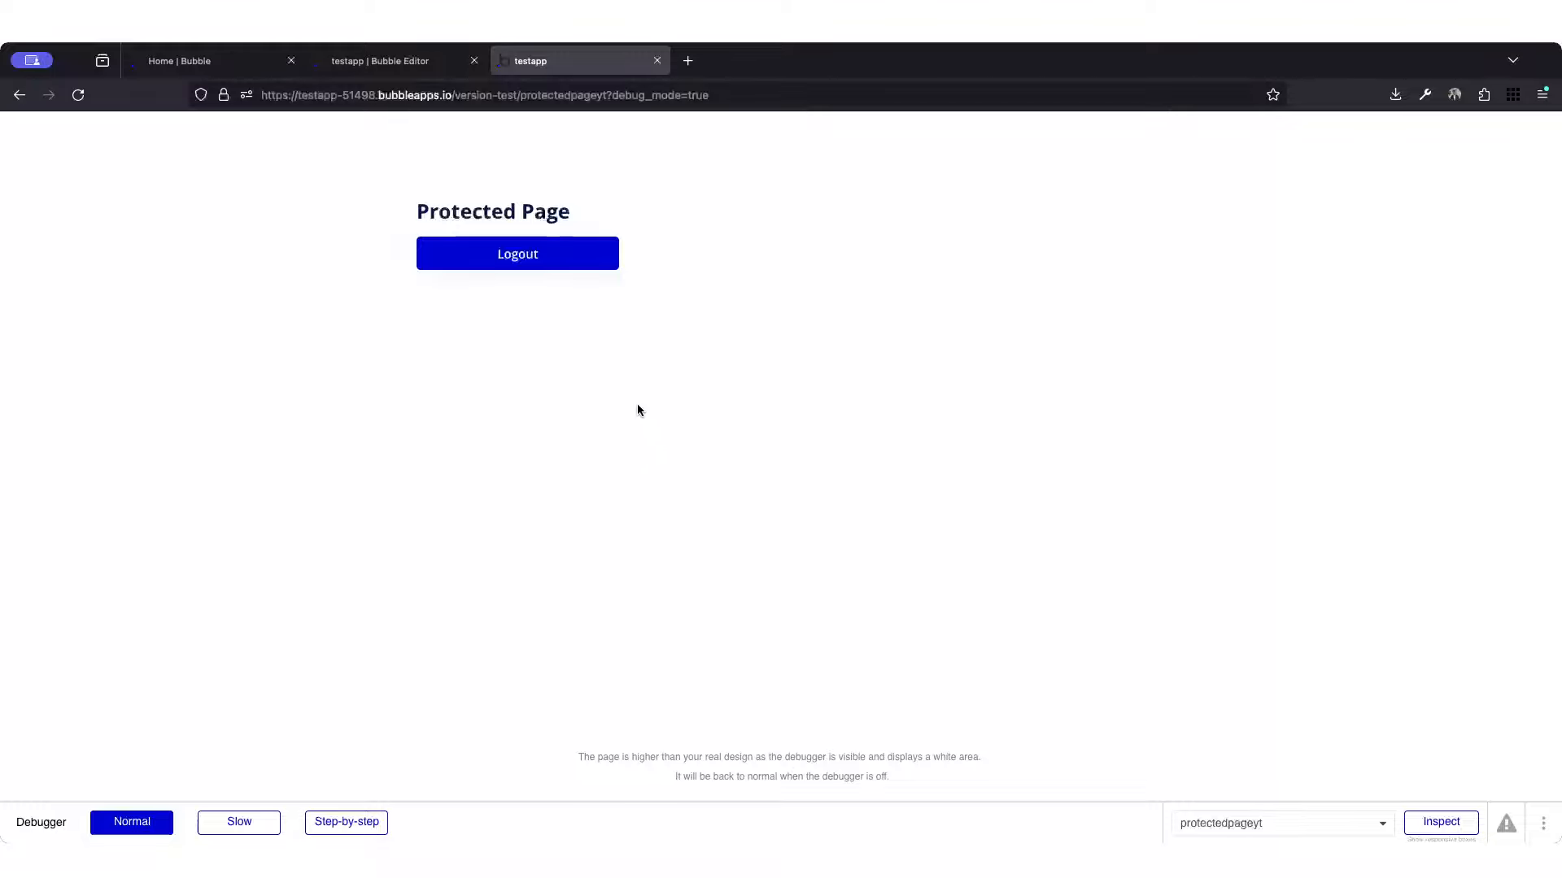
# Step: Return to the Bubble Editor and delete the "User is logged out" event from the protectedpageyt workflows
pyautogui.click(400, 64)
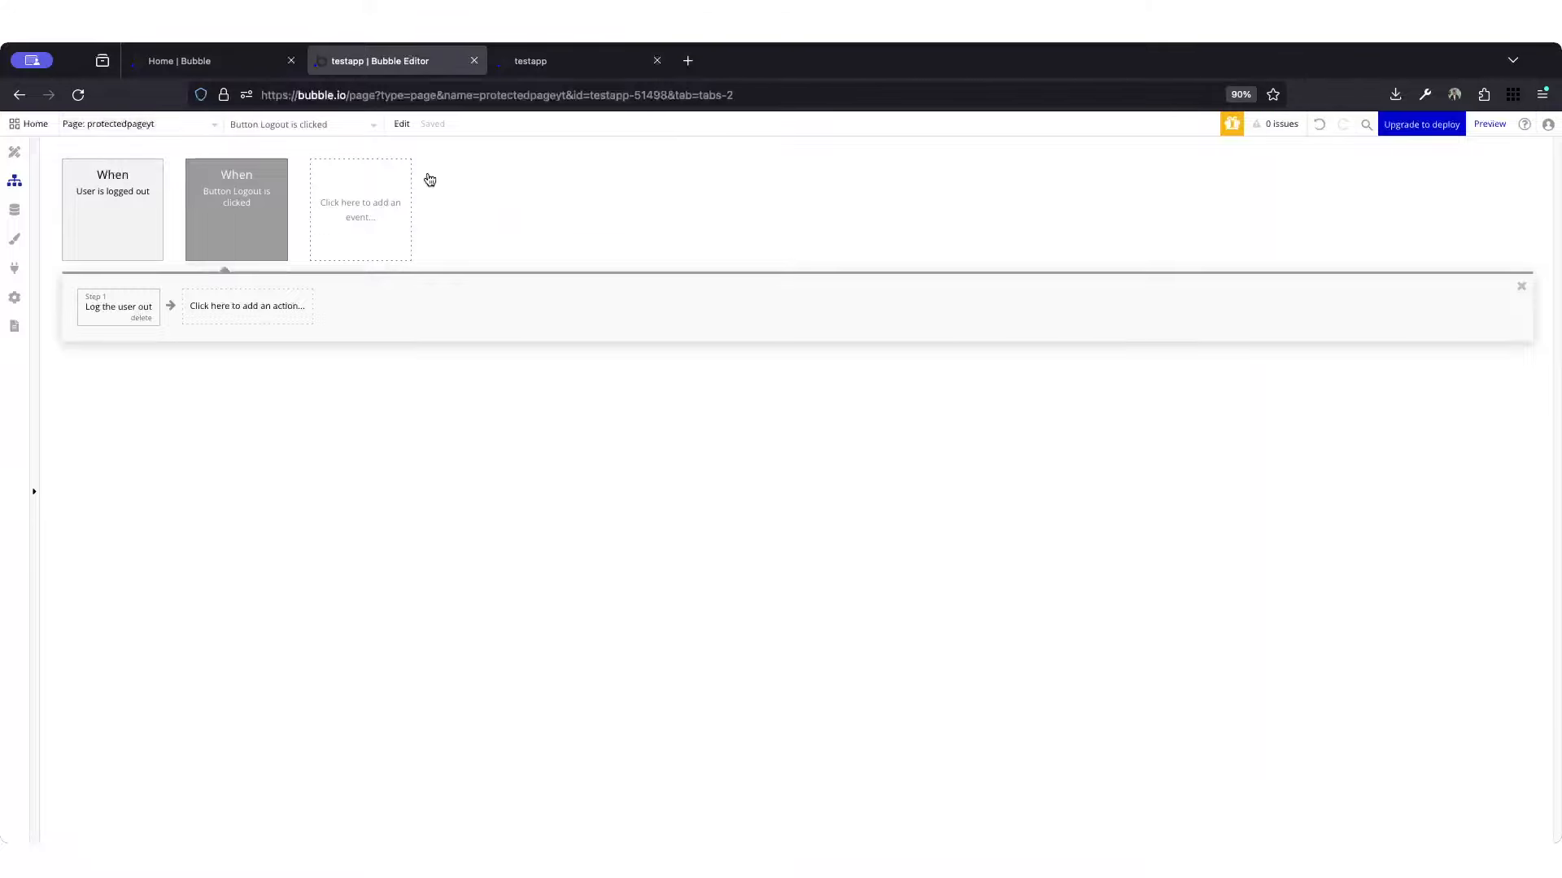
pyautogui.click(244, 244)
pyautogui.click(129, 259)
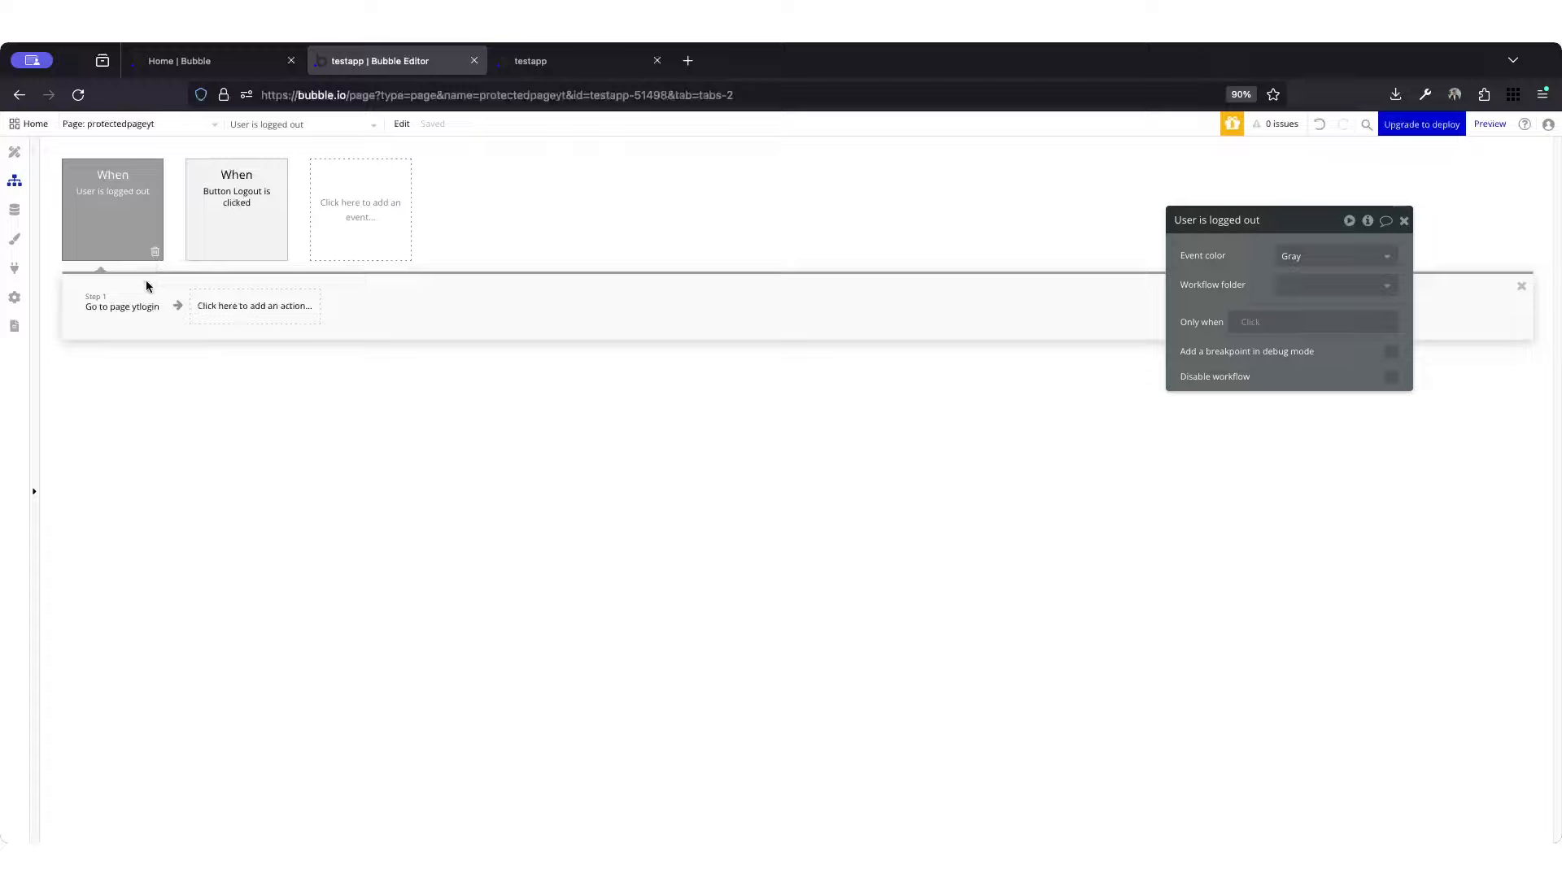
pyautogui.click(155, 251)
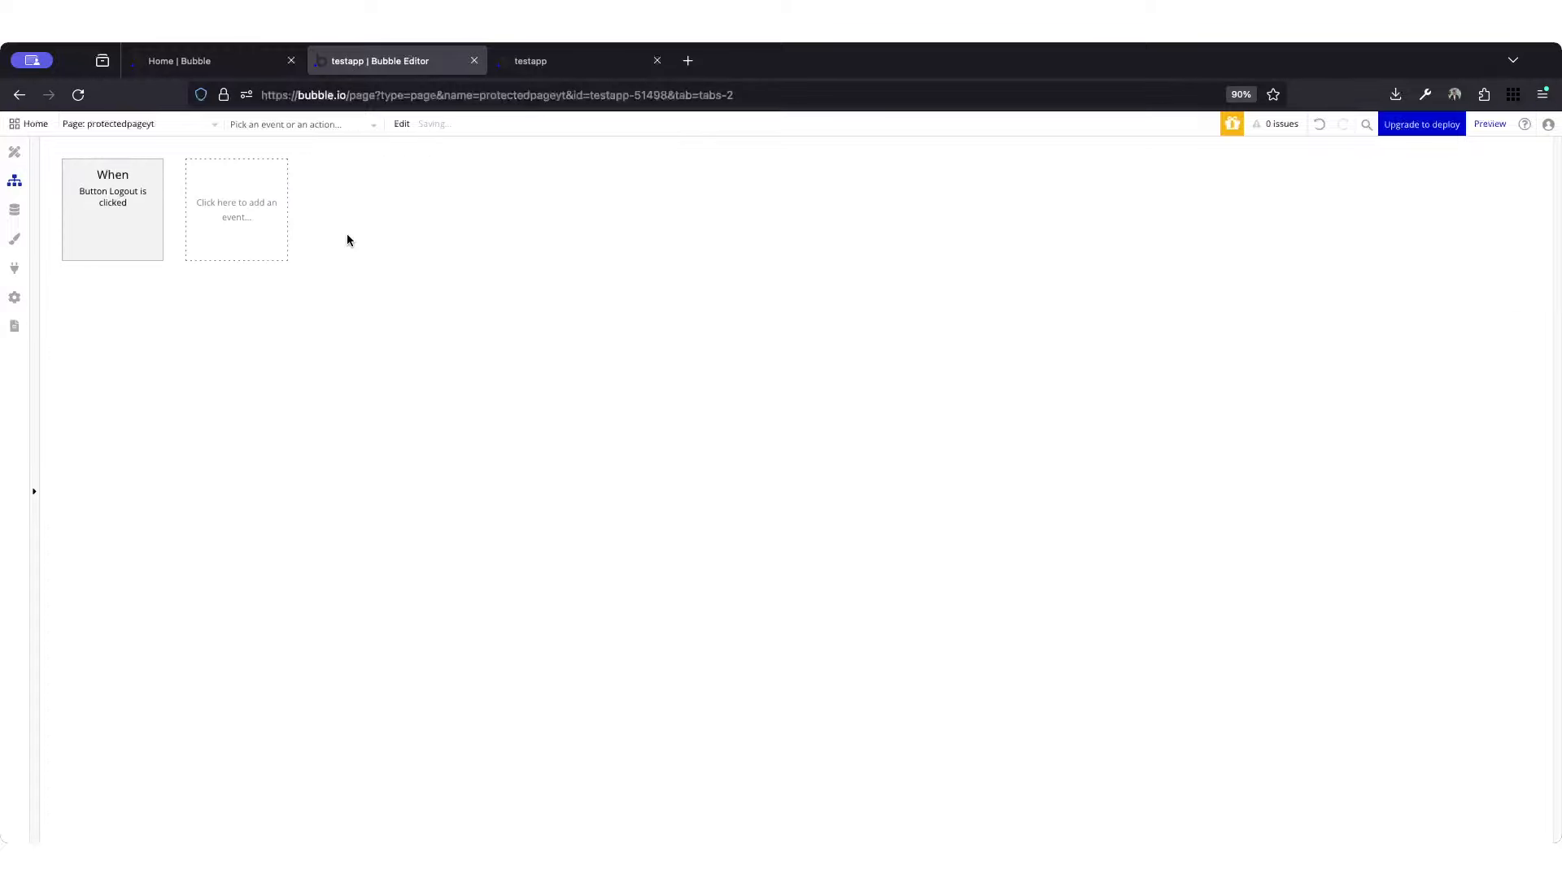
# Step: Review the protectedpageyt page's design and the event types available for its workflows
pyautogui.click(26, 164)
pyautogui.click(310, 330)
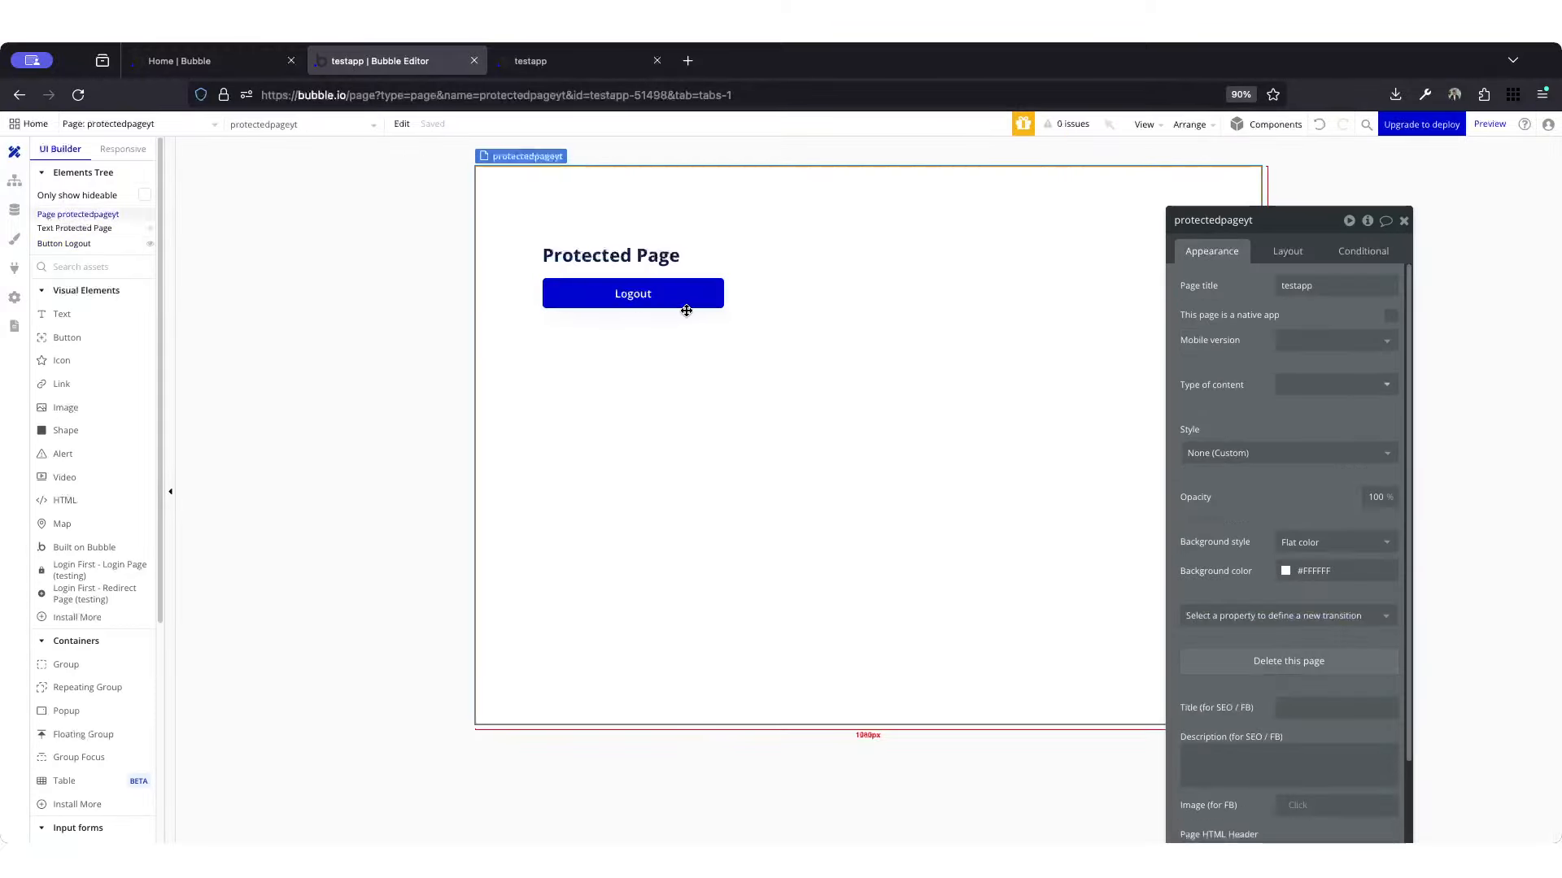
pyautogui.click(1403, 220)
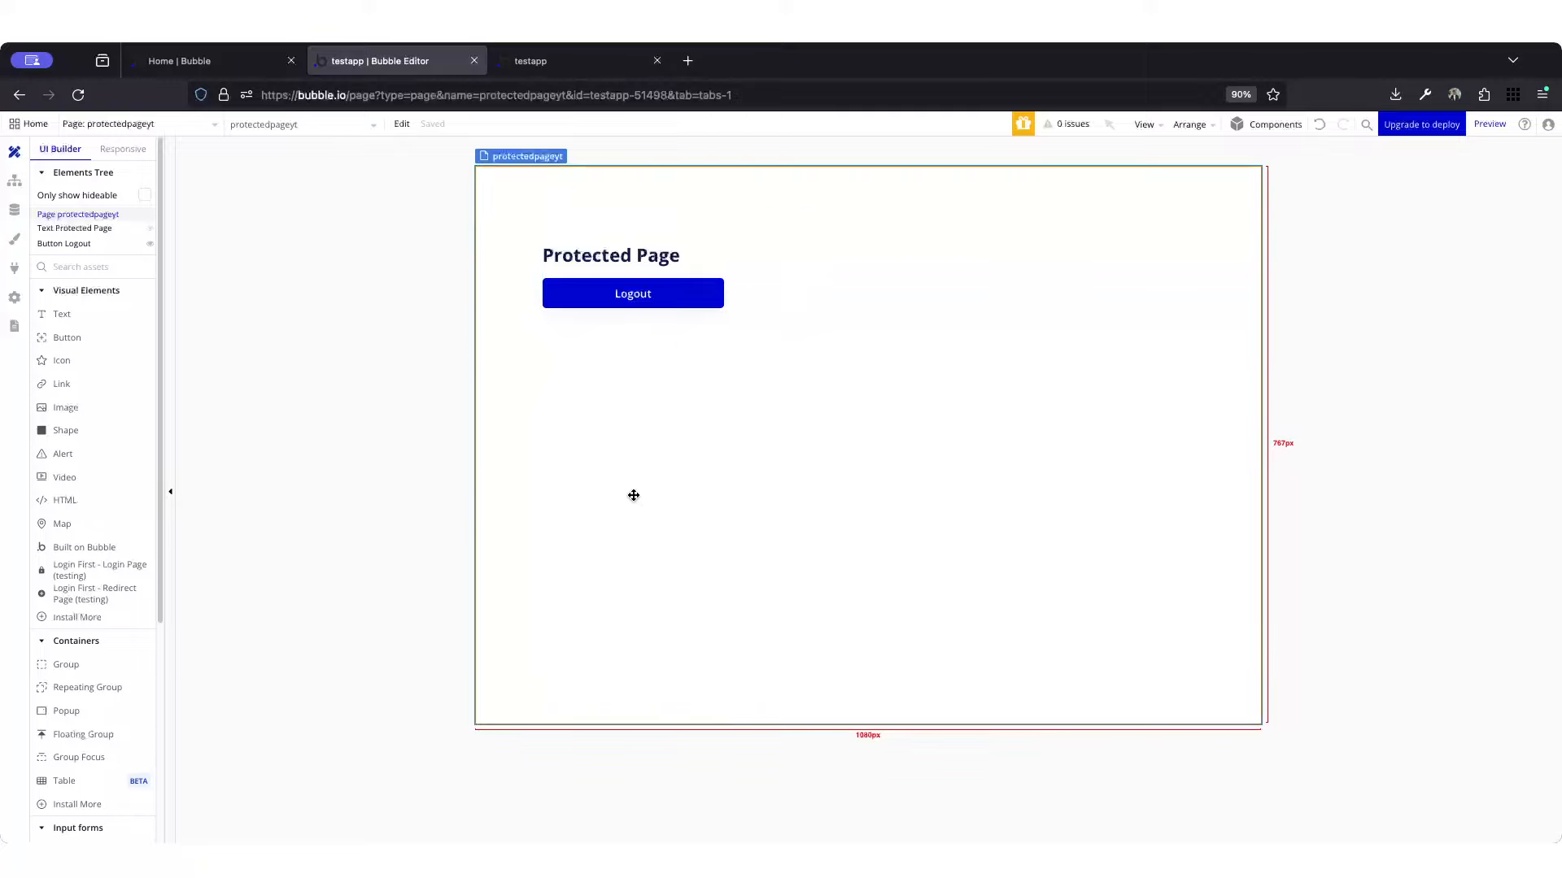
pyautogui.click(14, 185)
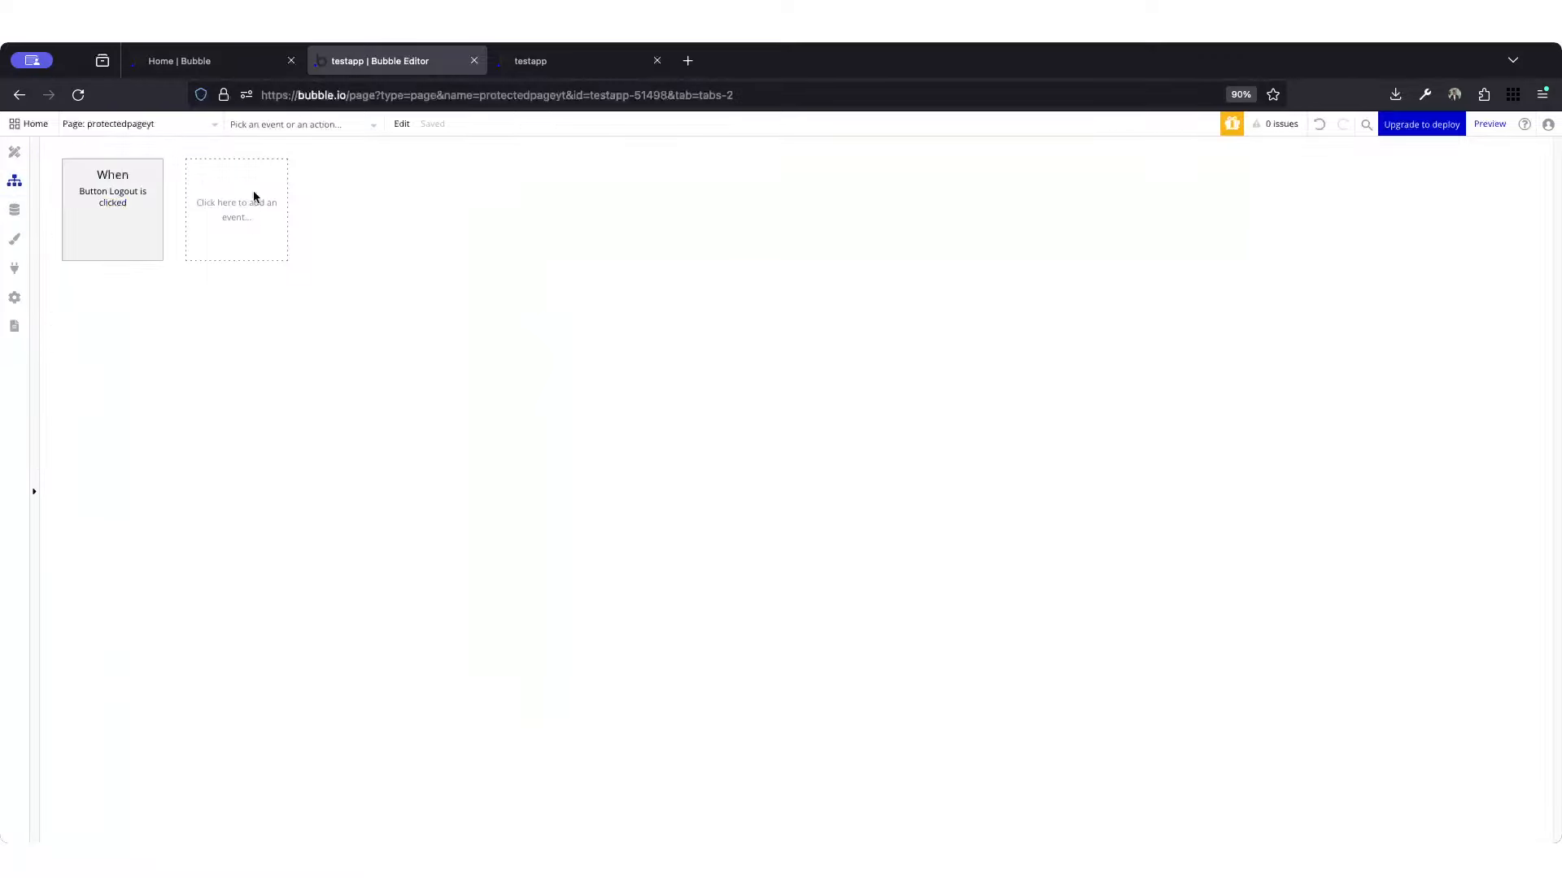
pyautogui.click(282, 243)
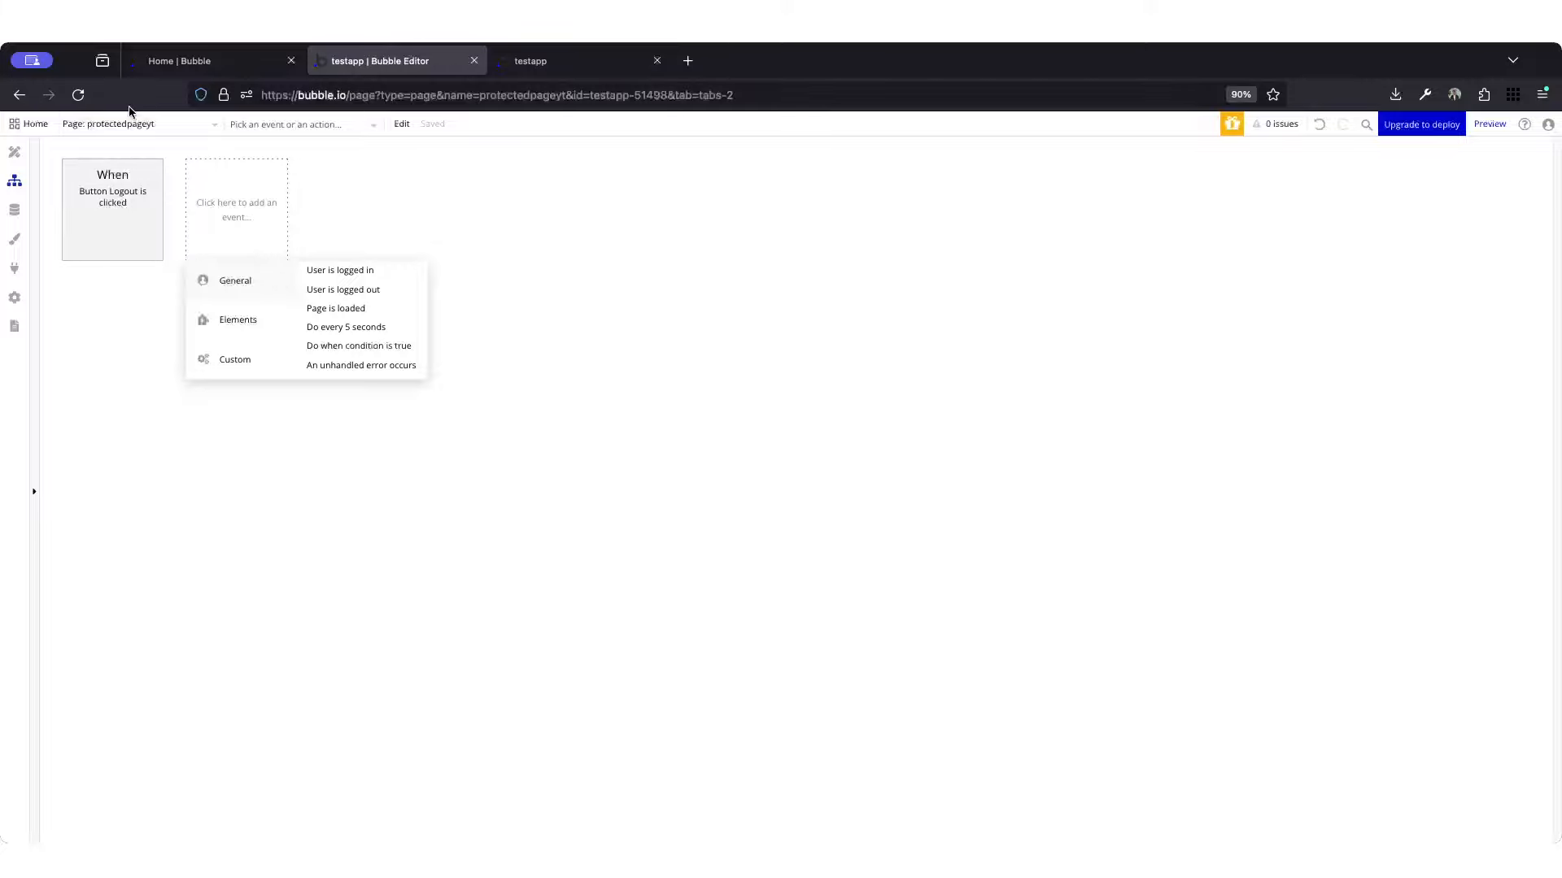
# Step: Delete the "Open an external website" action from the Button Login workflow on the ytlogin page
pyautogui.click(140, 127)
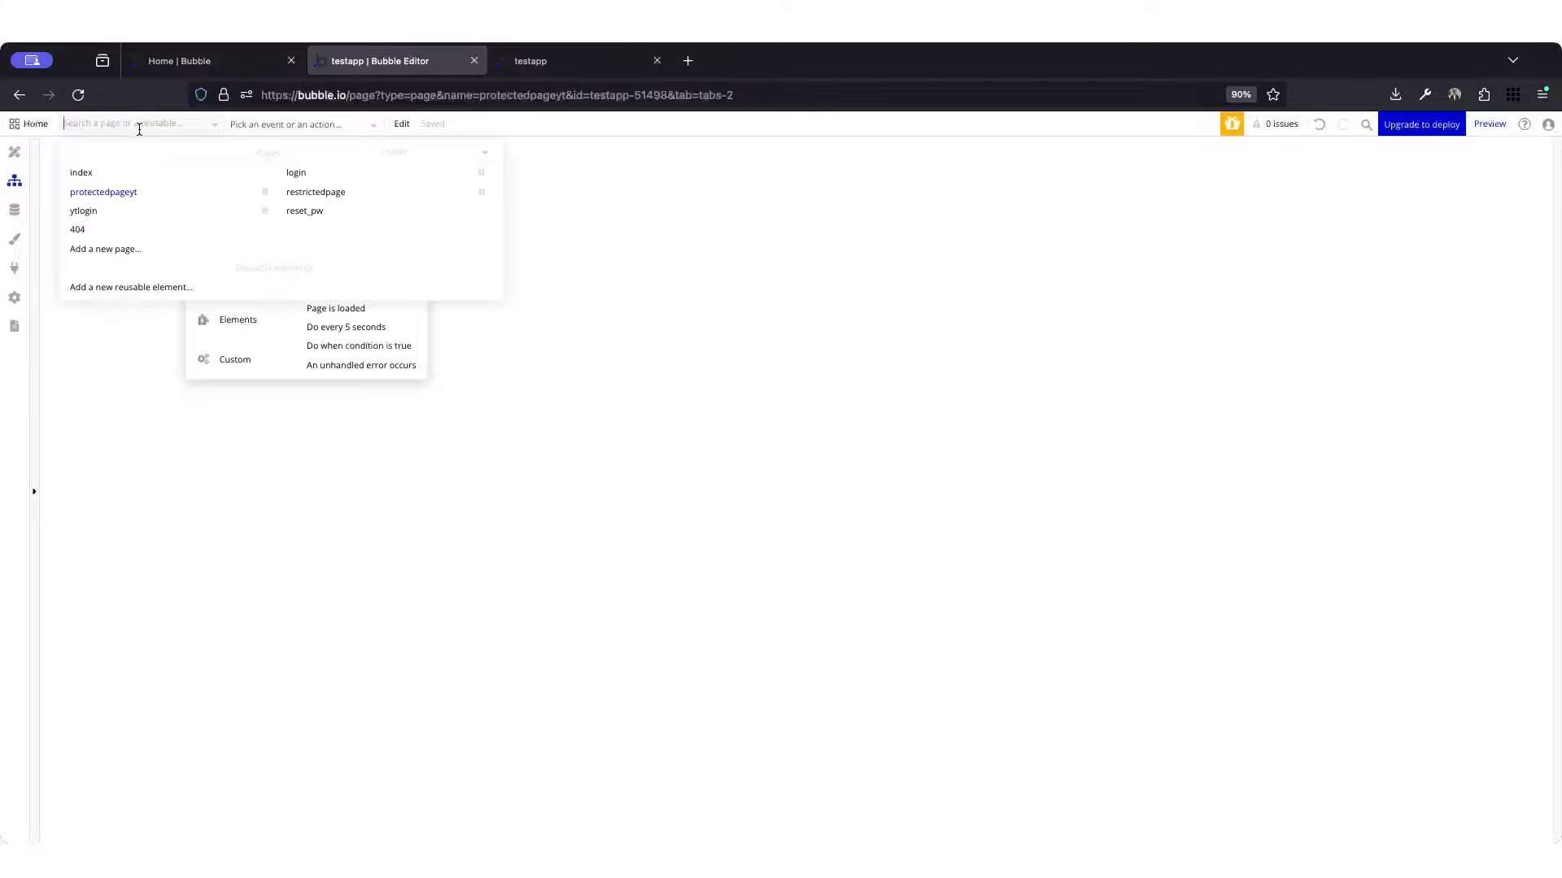
pyautogui.click(114, 211)
pyautogui.click(158, 241)
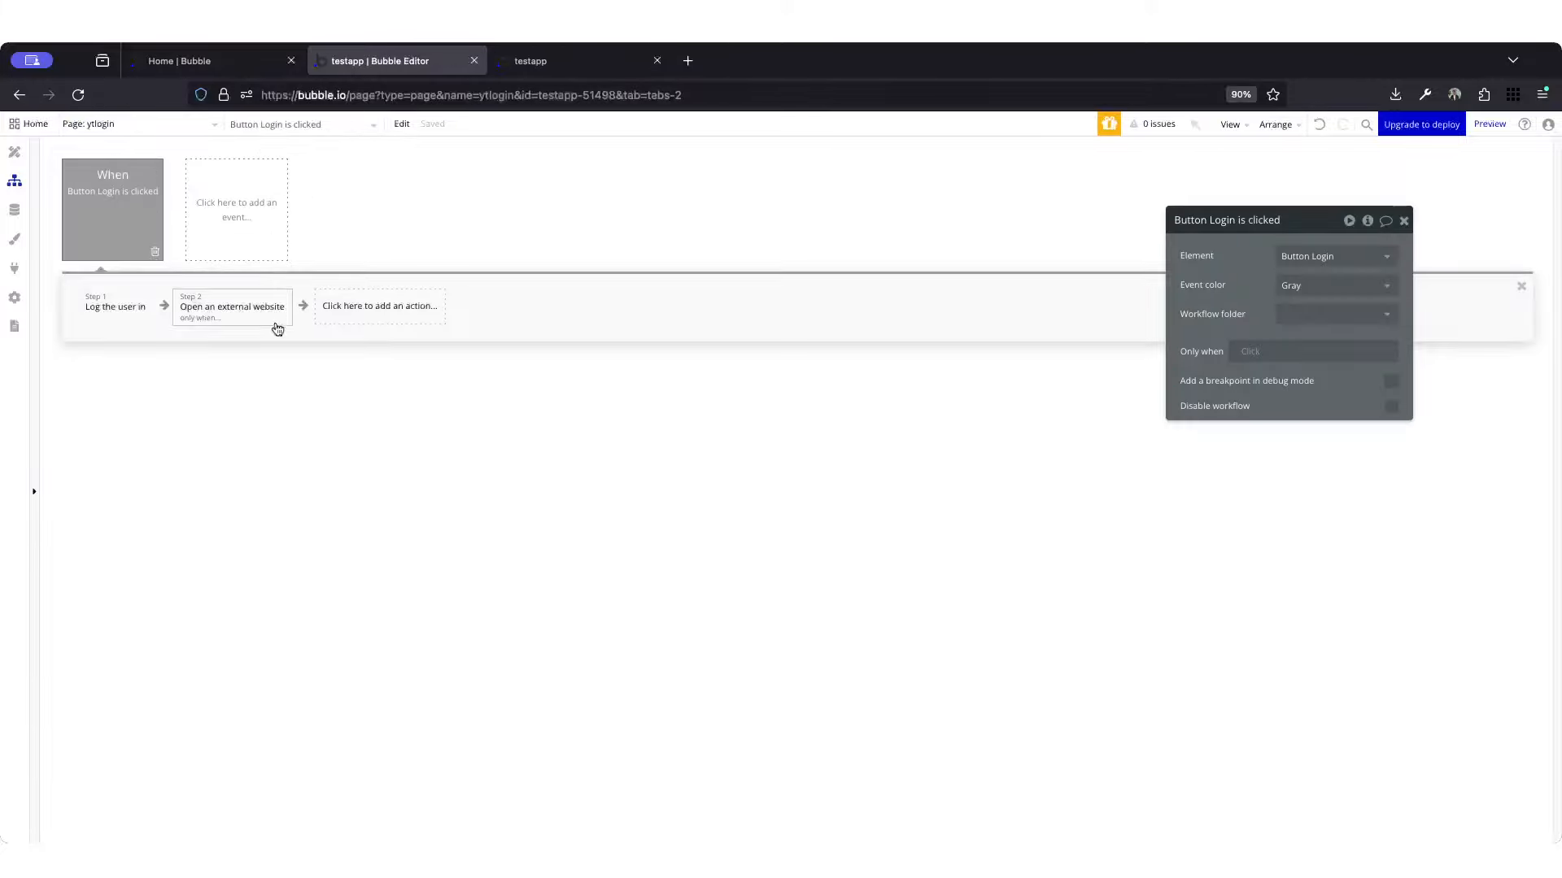
# Step: Add a "User is logged out" event to the protectedpageyt page and set its event color to Red
pyautogui.click(139, 124)
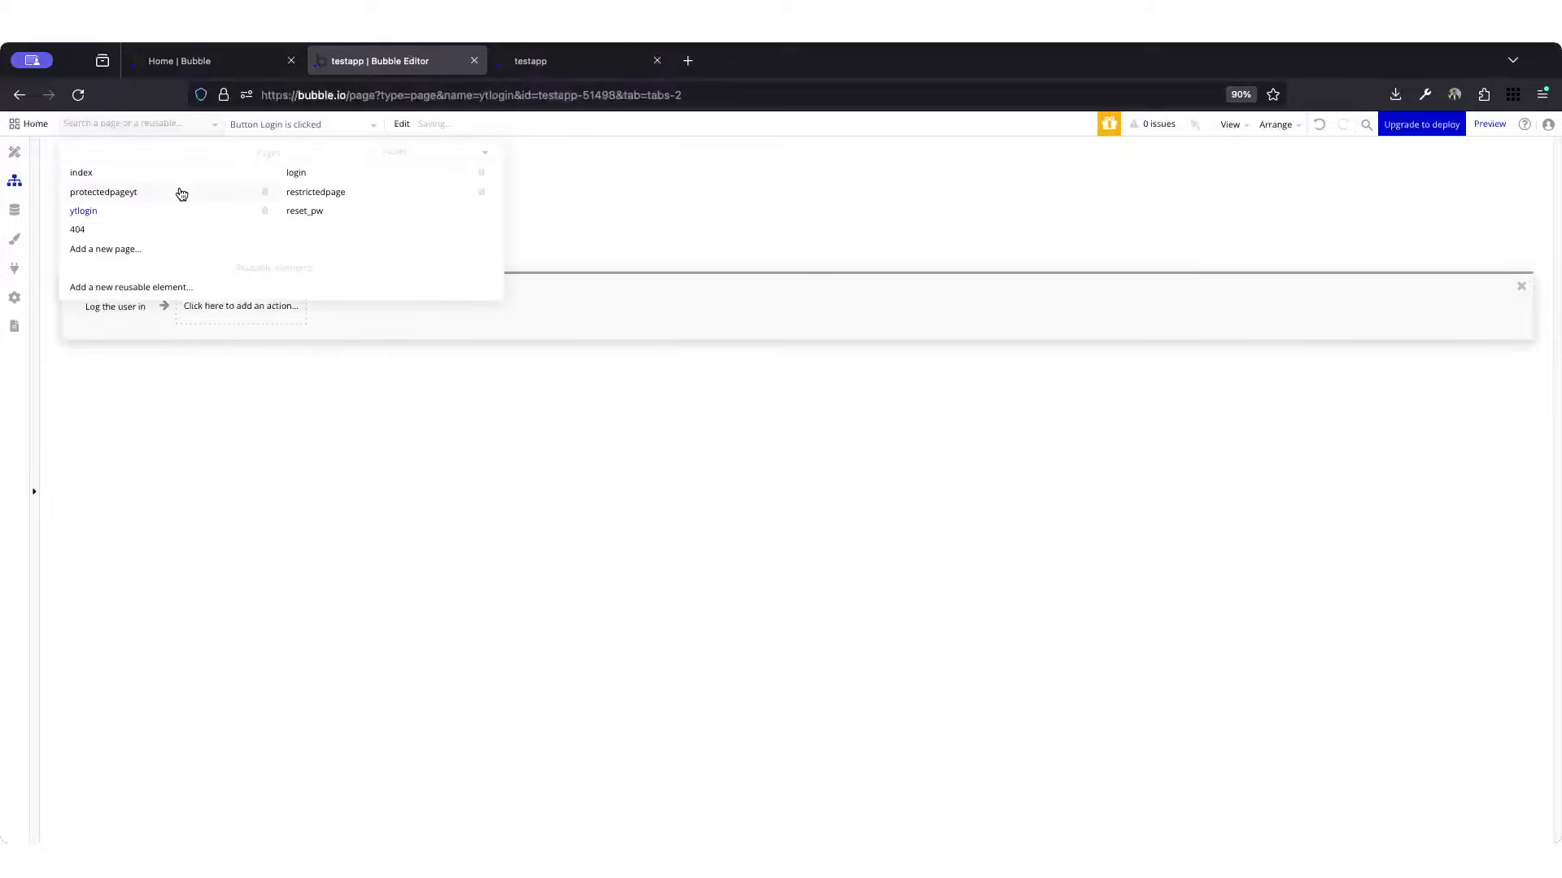
pyautogui.click(182, 192)
pyautogui.click(199, 224)
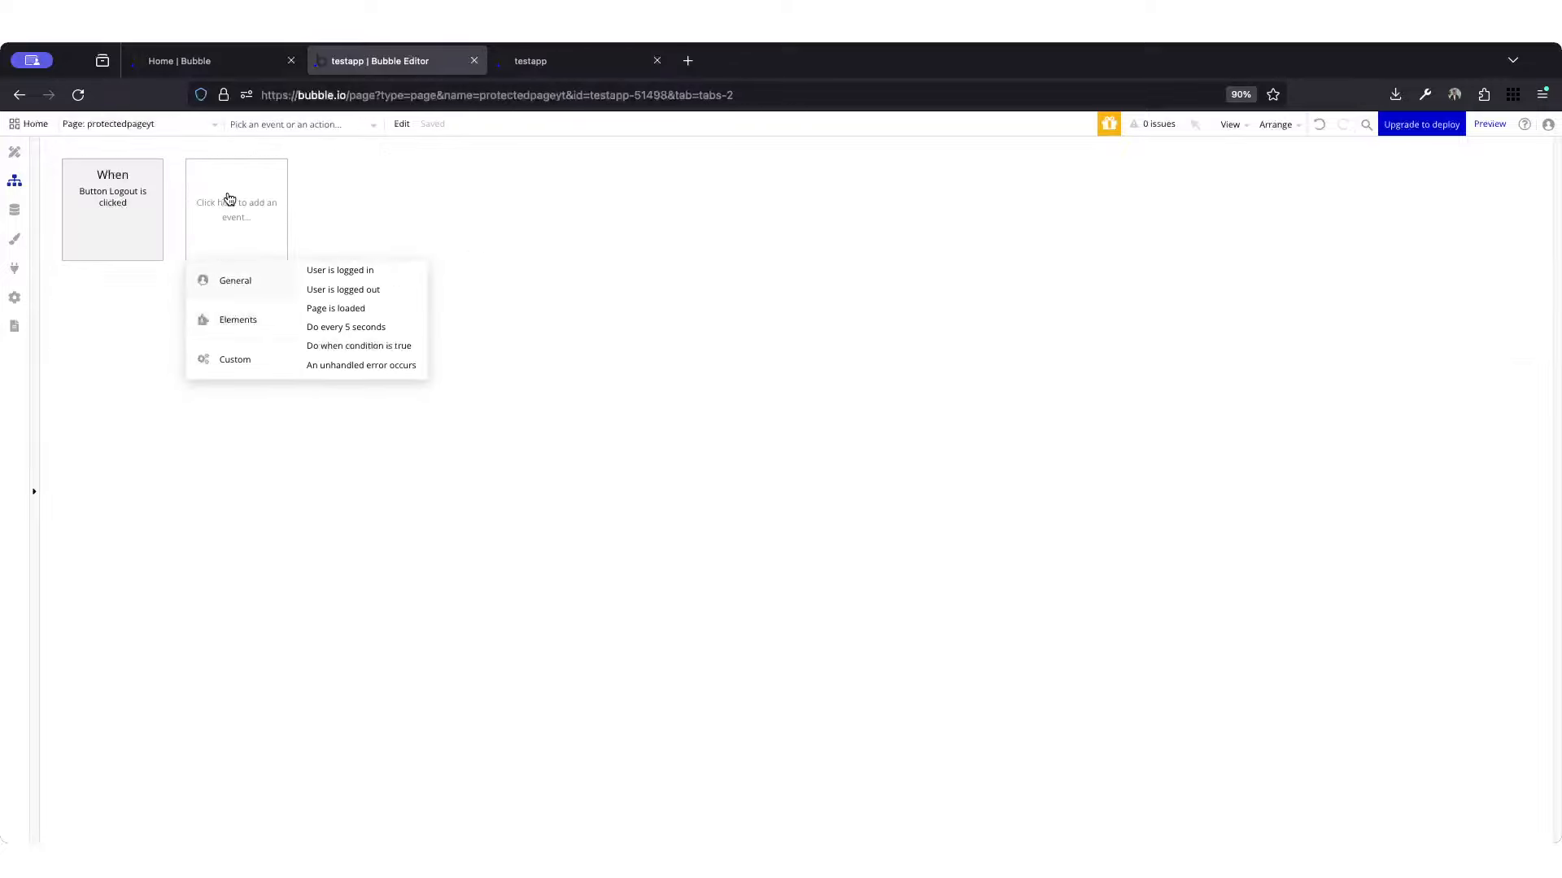
pyautogui.click(320, 295)
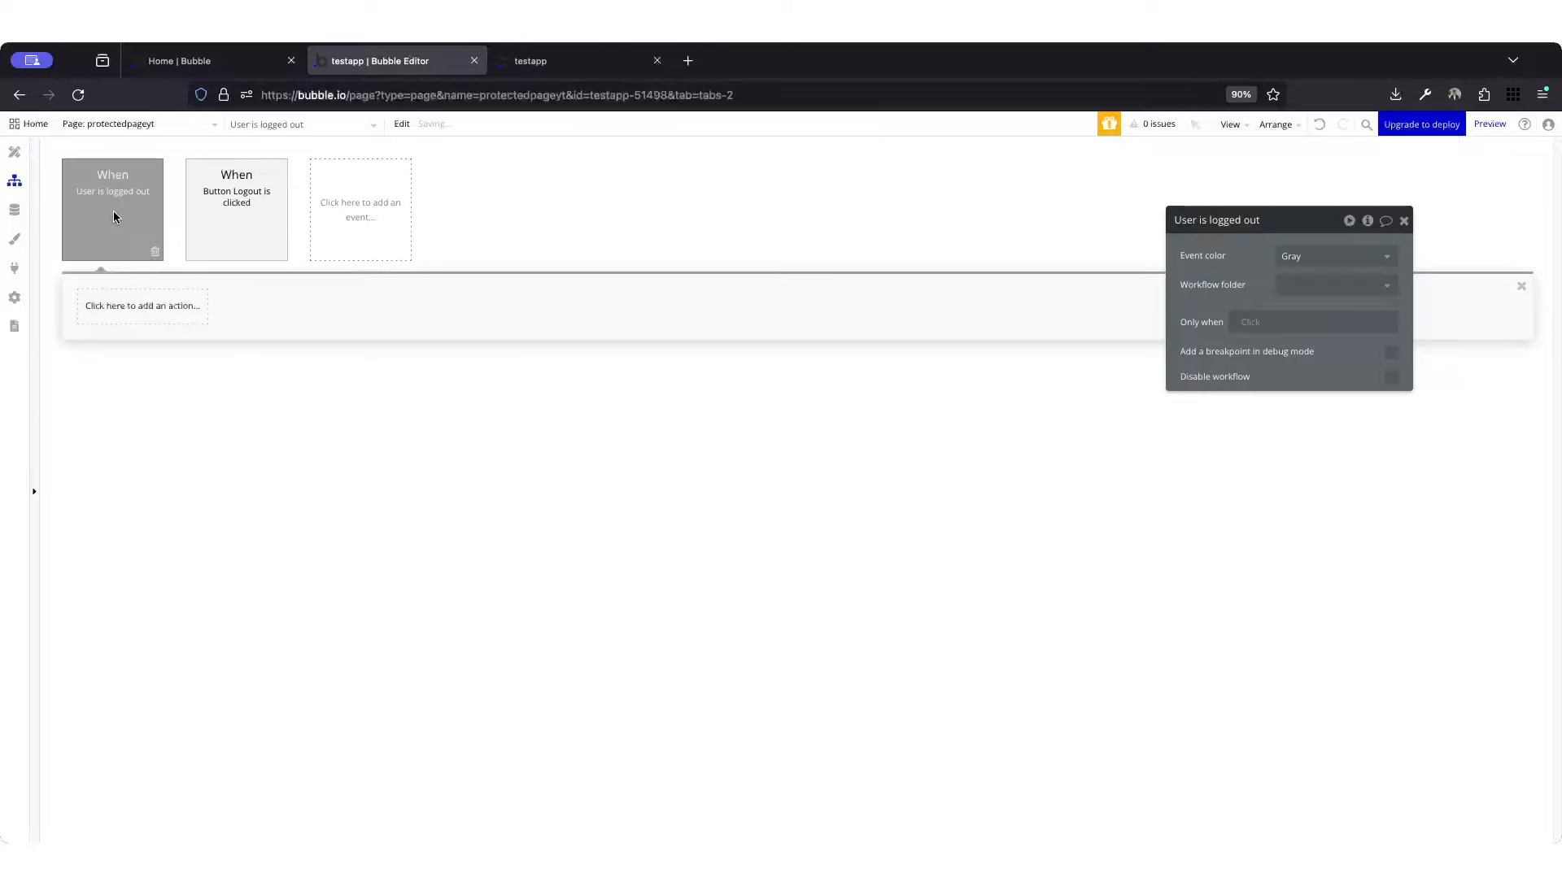
pyautogui.click(1301, 257)
pyautogui.click(1297, 345)
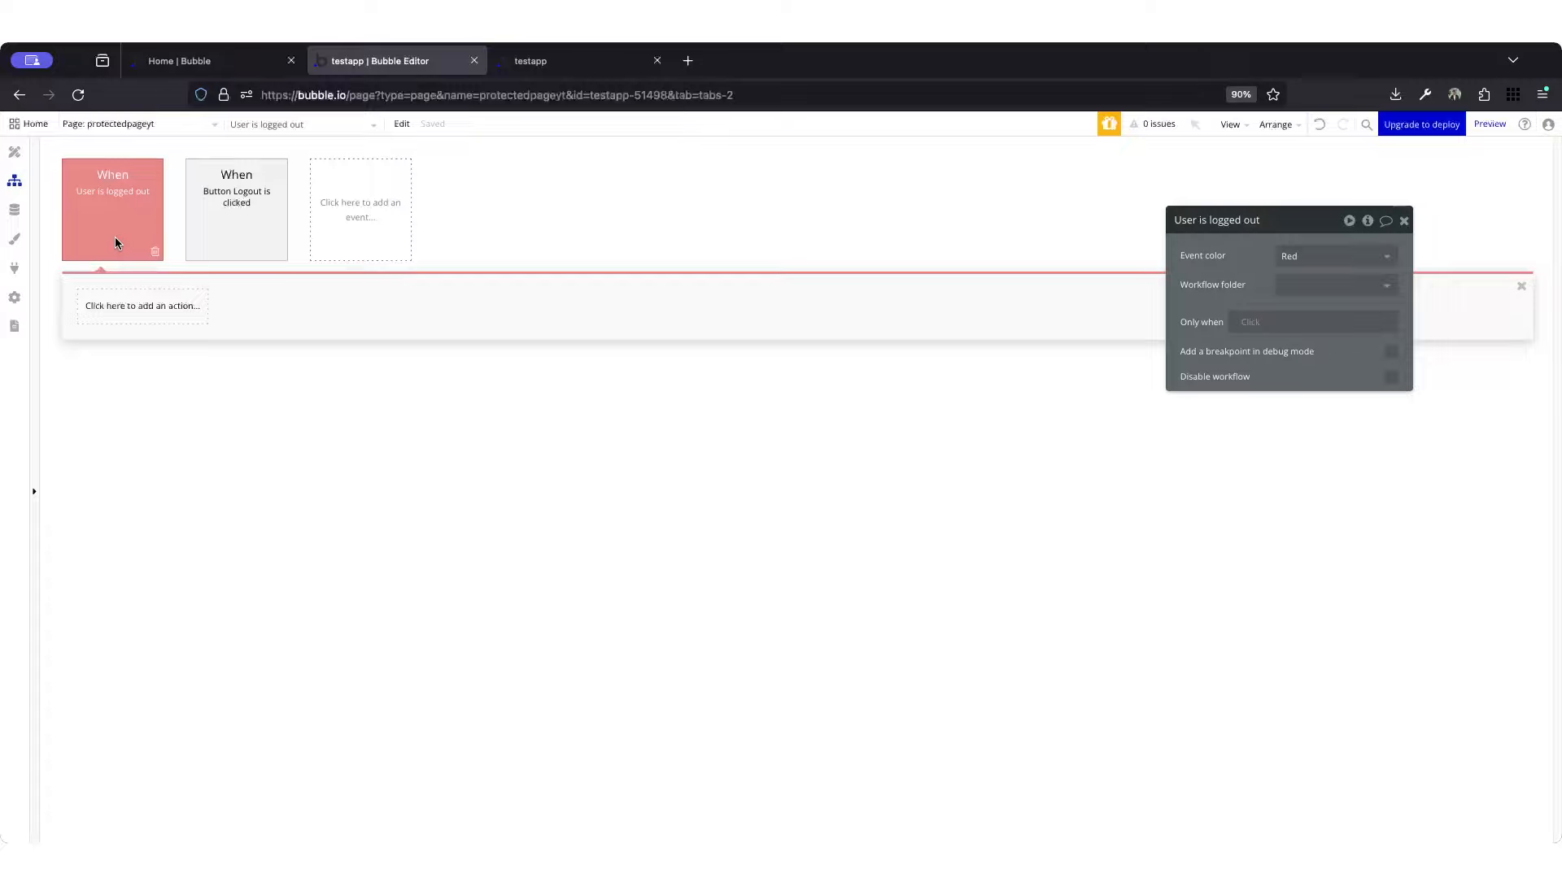
# Step: Add a "Go to page" action to the "User is logged out" event with ytlogin as its destination
pyautogui.click(156, 317)
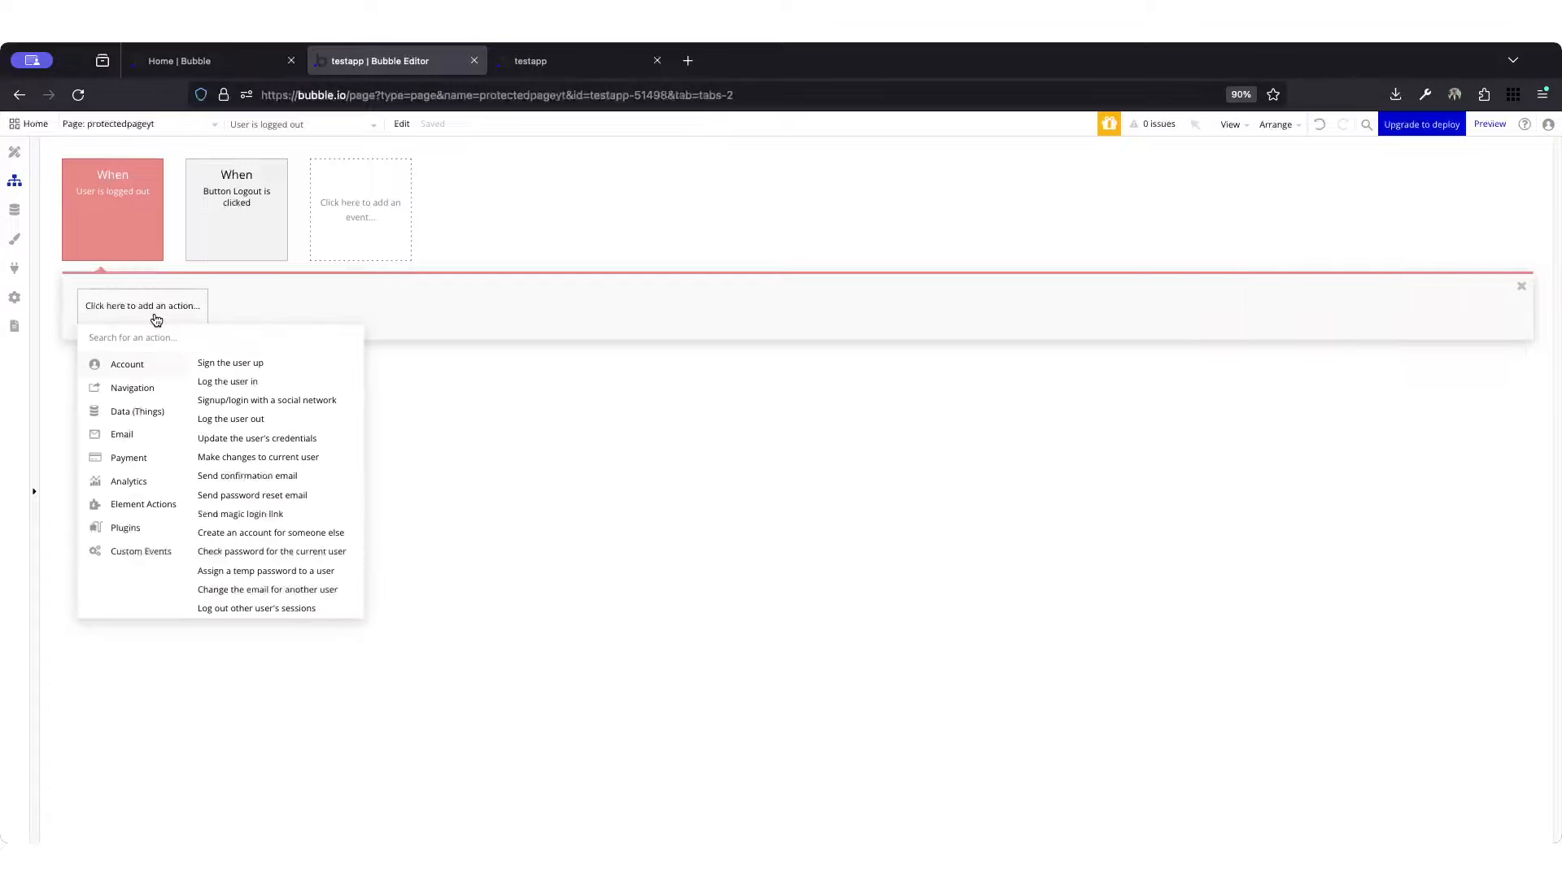
pyautogui.write('go')
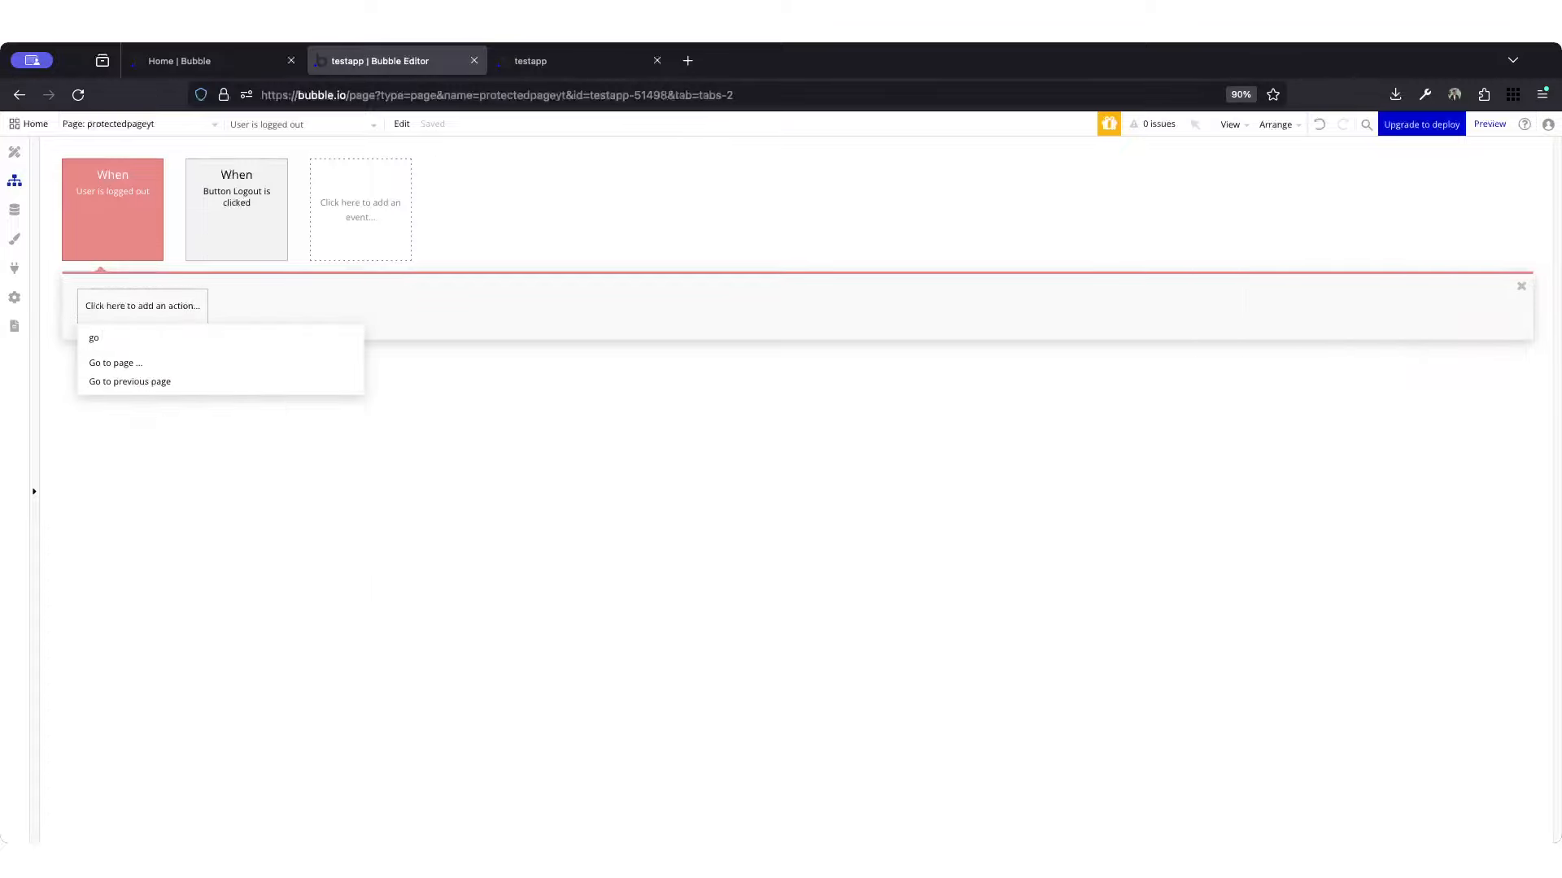
pyautogui.click(158, 367)
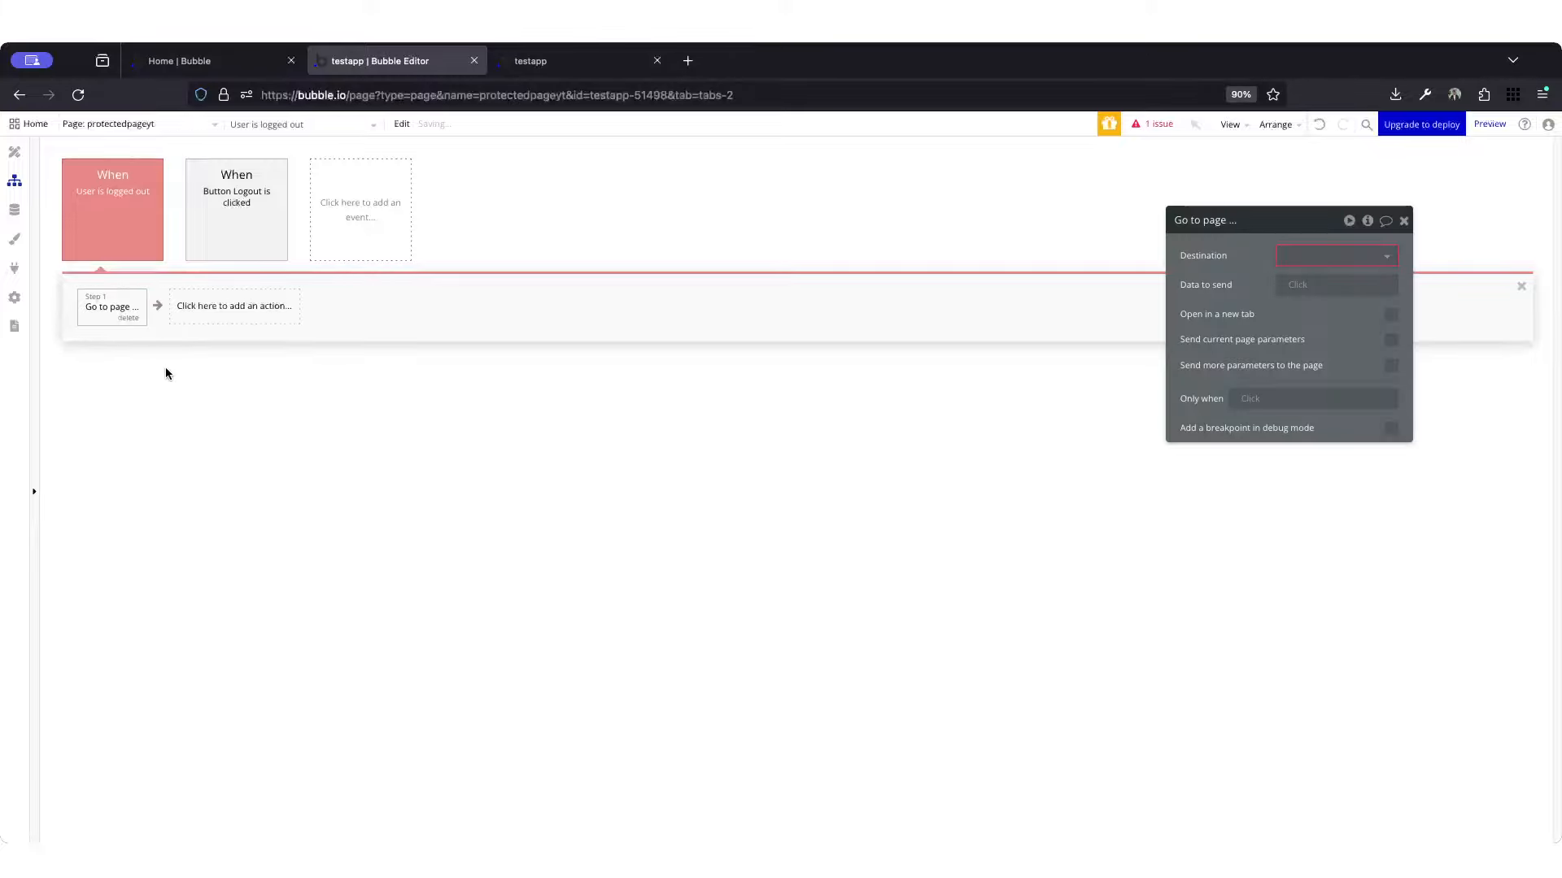
pyautogui.click(1357, 257)
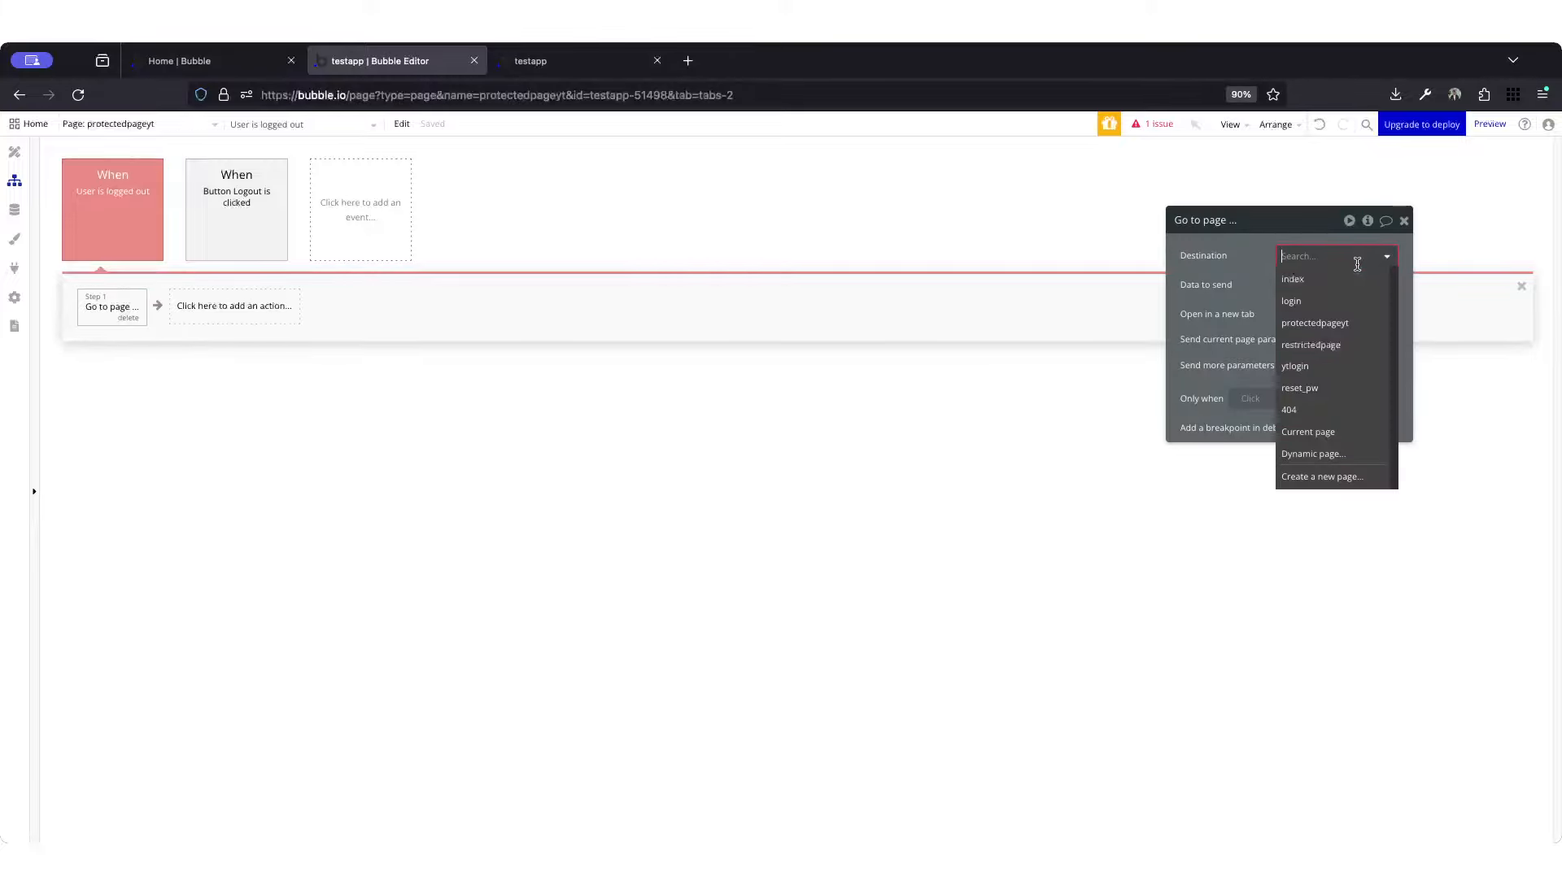
pyautogui.click(1306, 371)
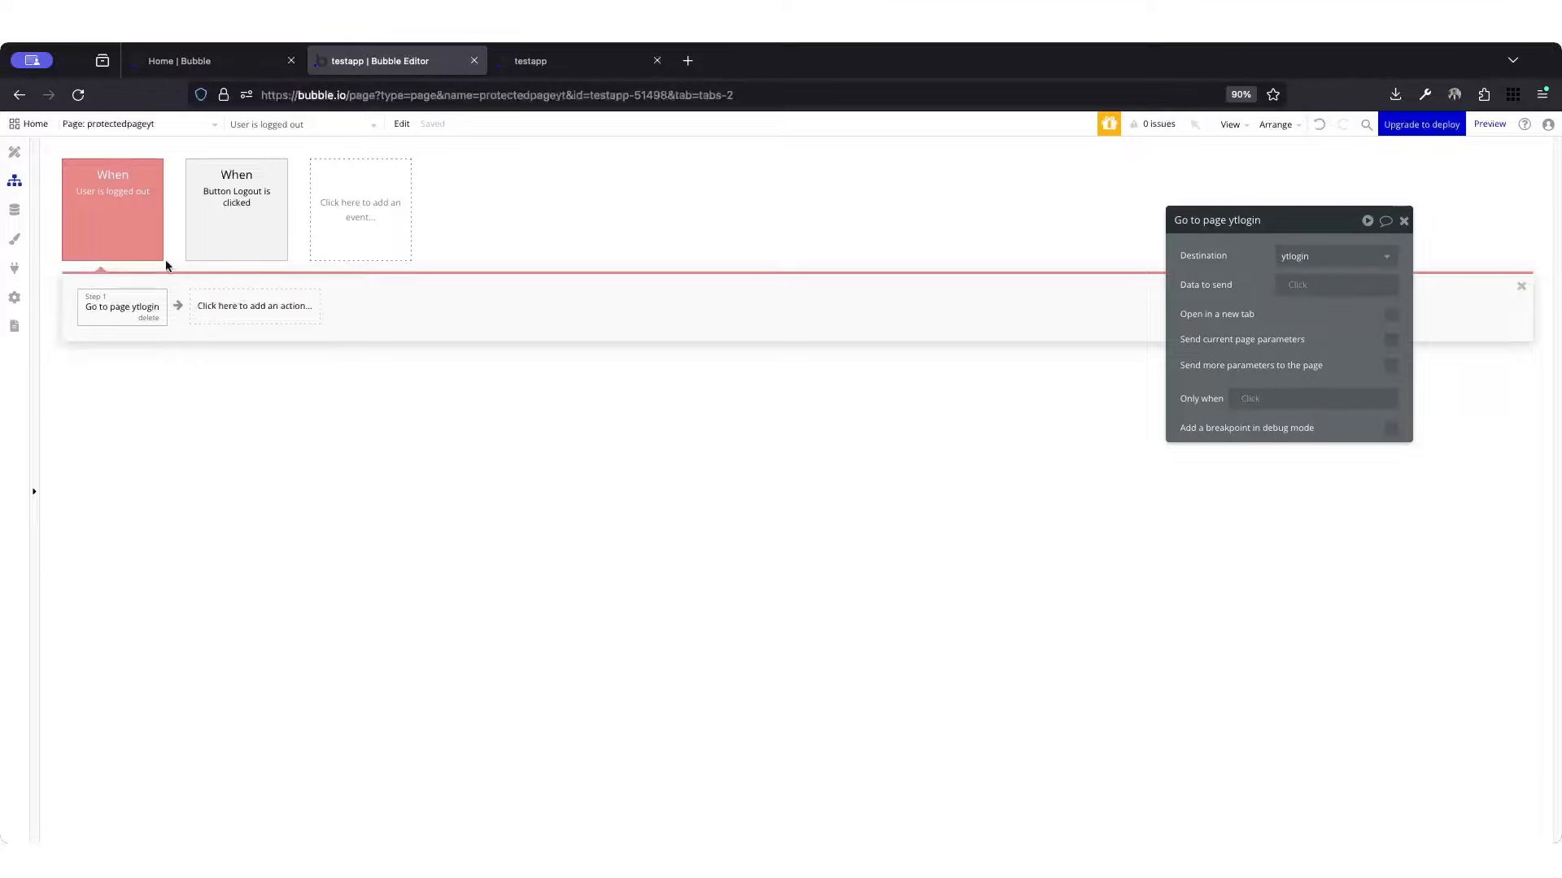
# Step: Enable sending more parameters in the "Go to page ytlogin" action and add a parameter with the key afterlogin
pyautogui.click(112, 218)
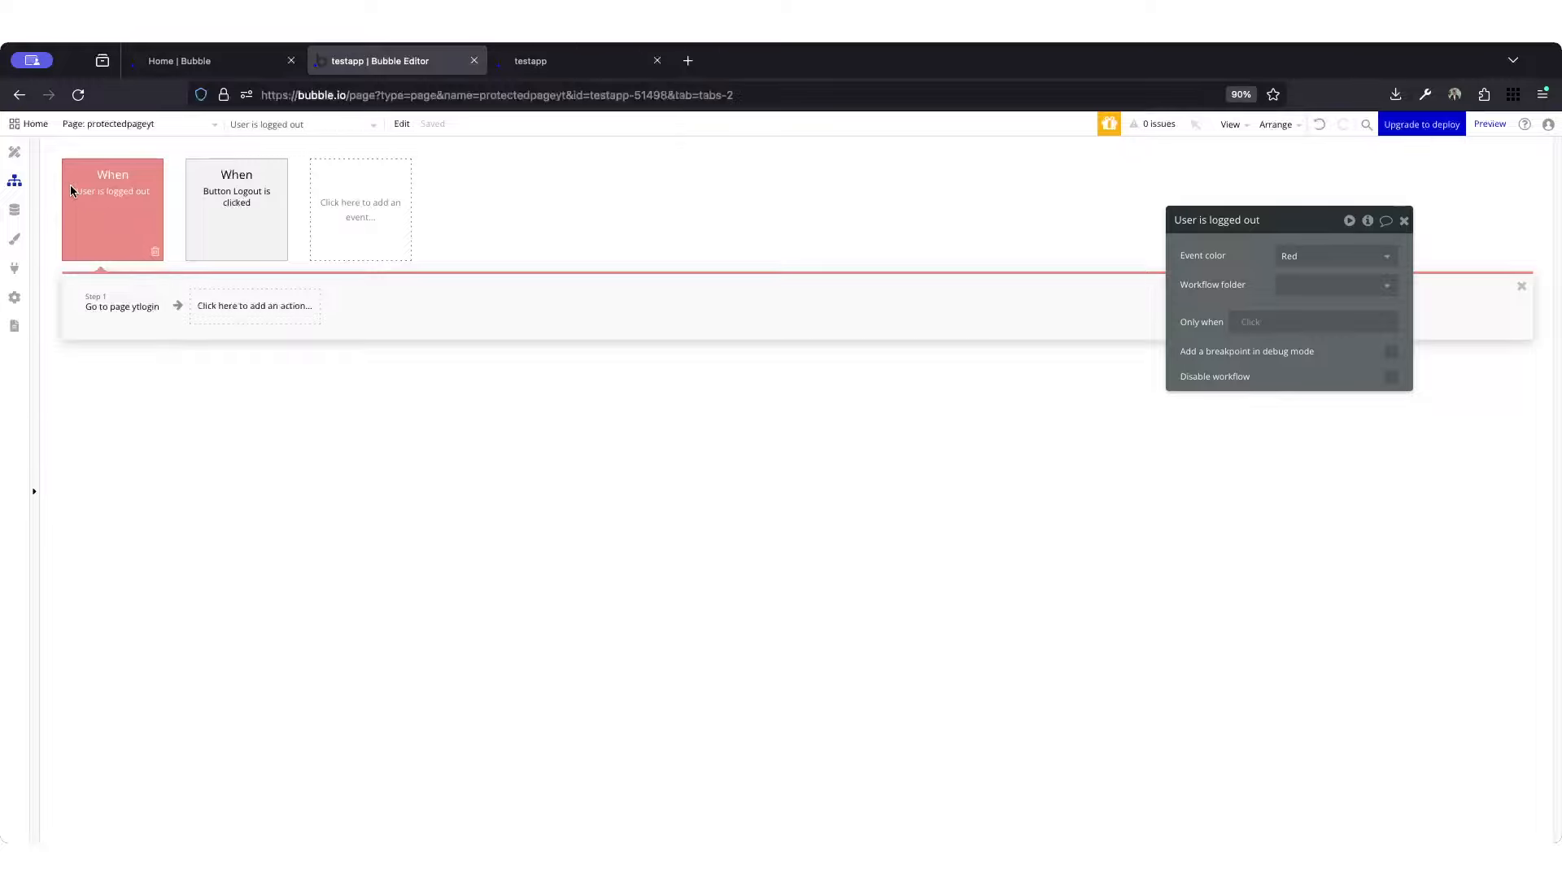
pyautogui.click(111, 314)
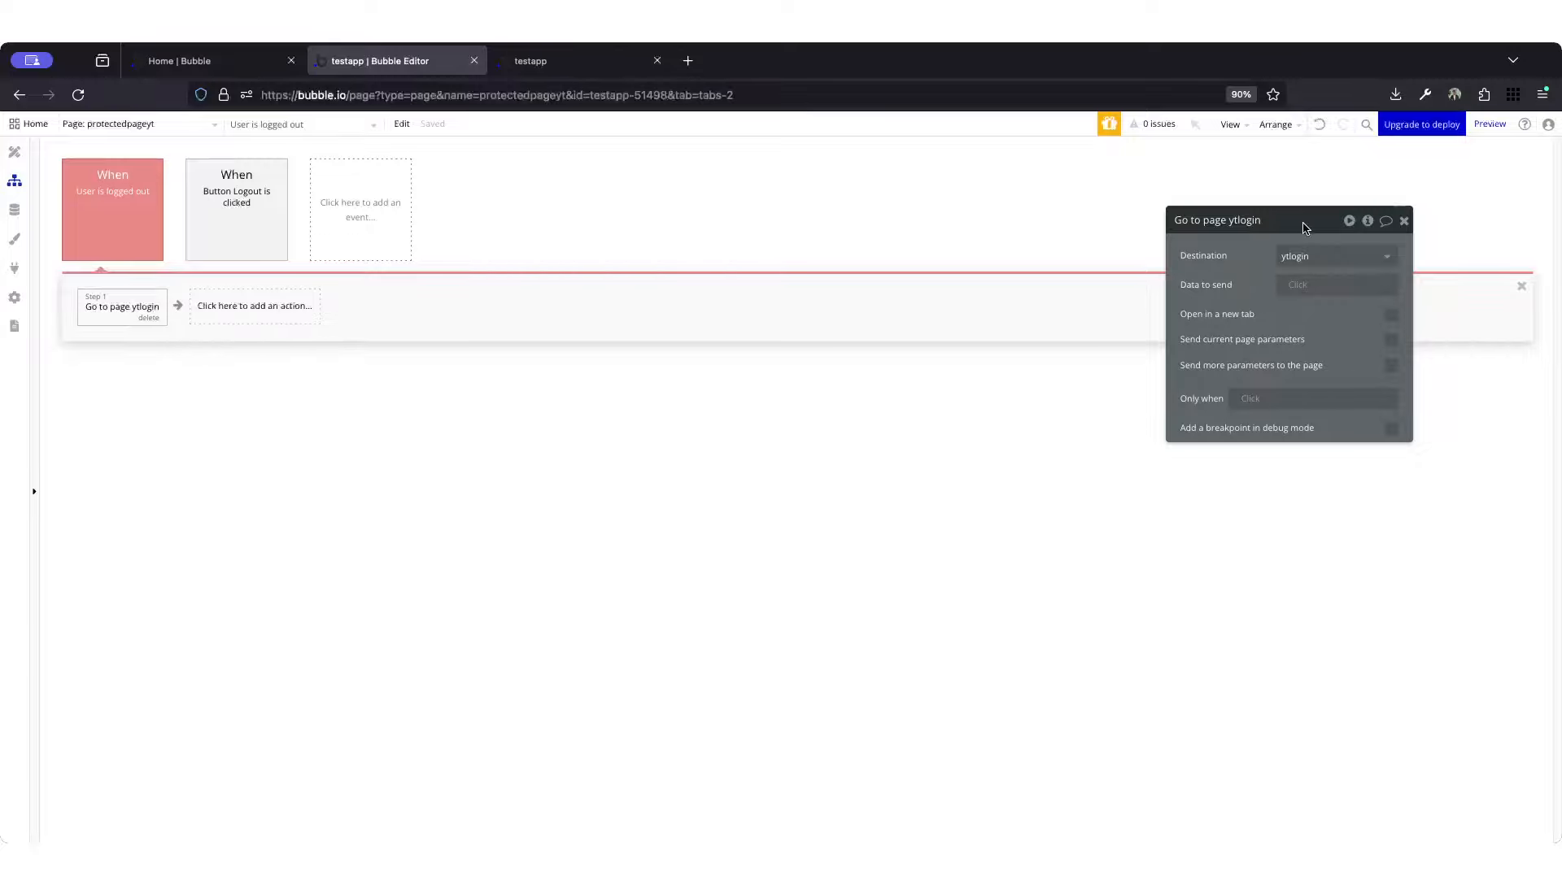
pyautogui.moveTo(1294, 211); pyautogui.dragTo(1015, 242)
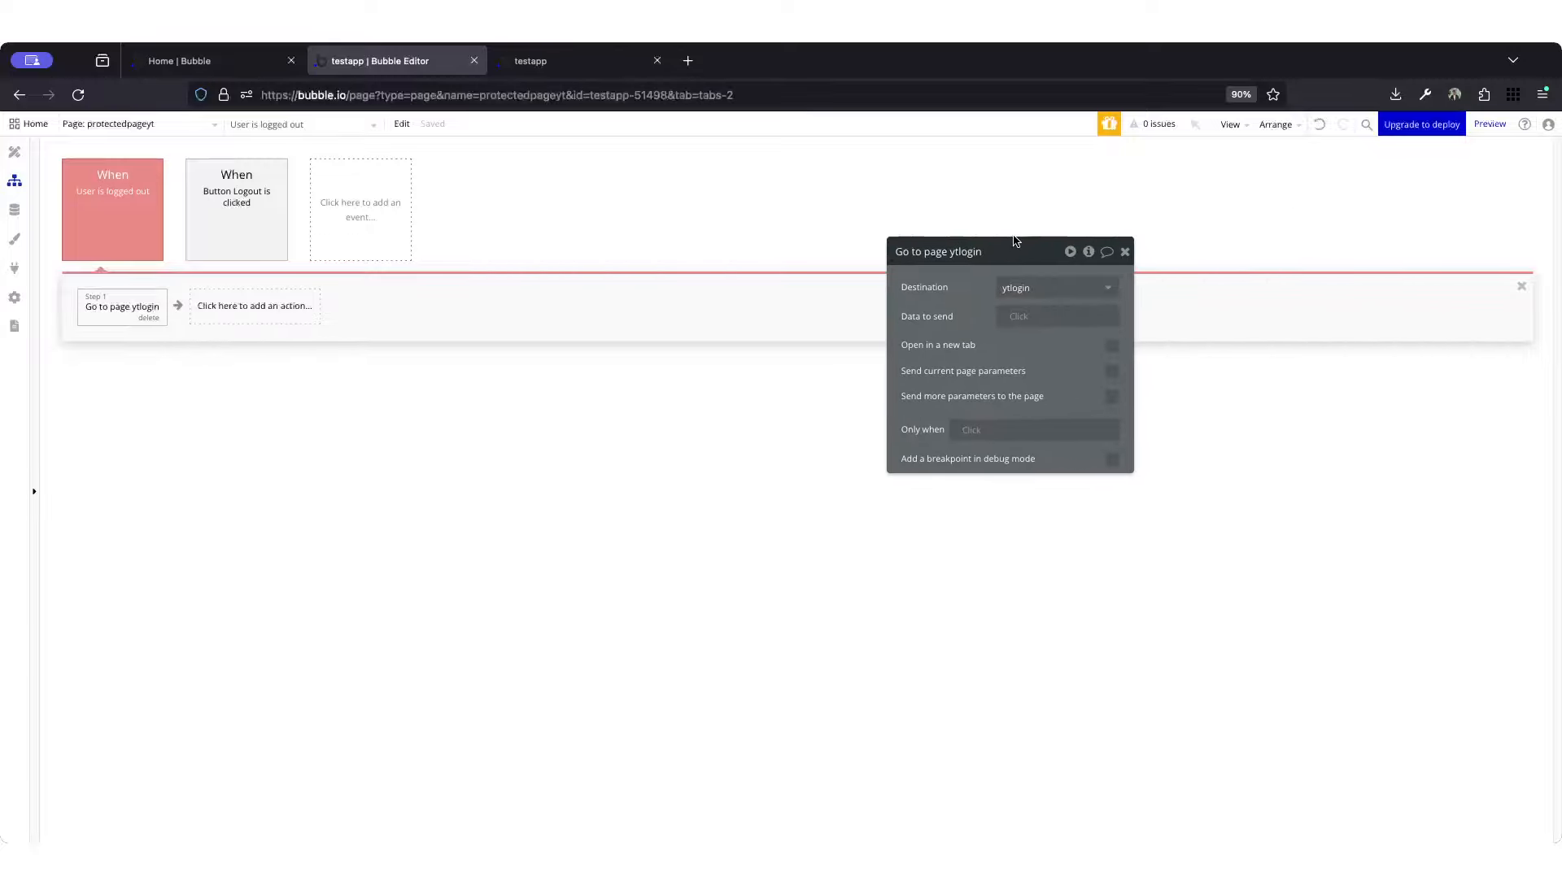
pyautogui.click(1112, 397)
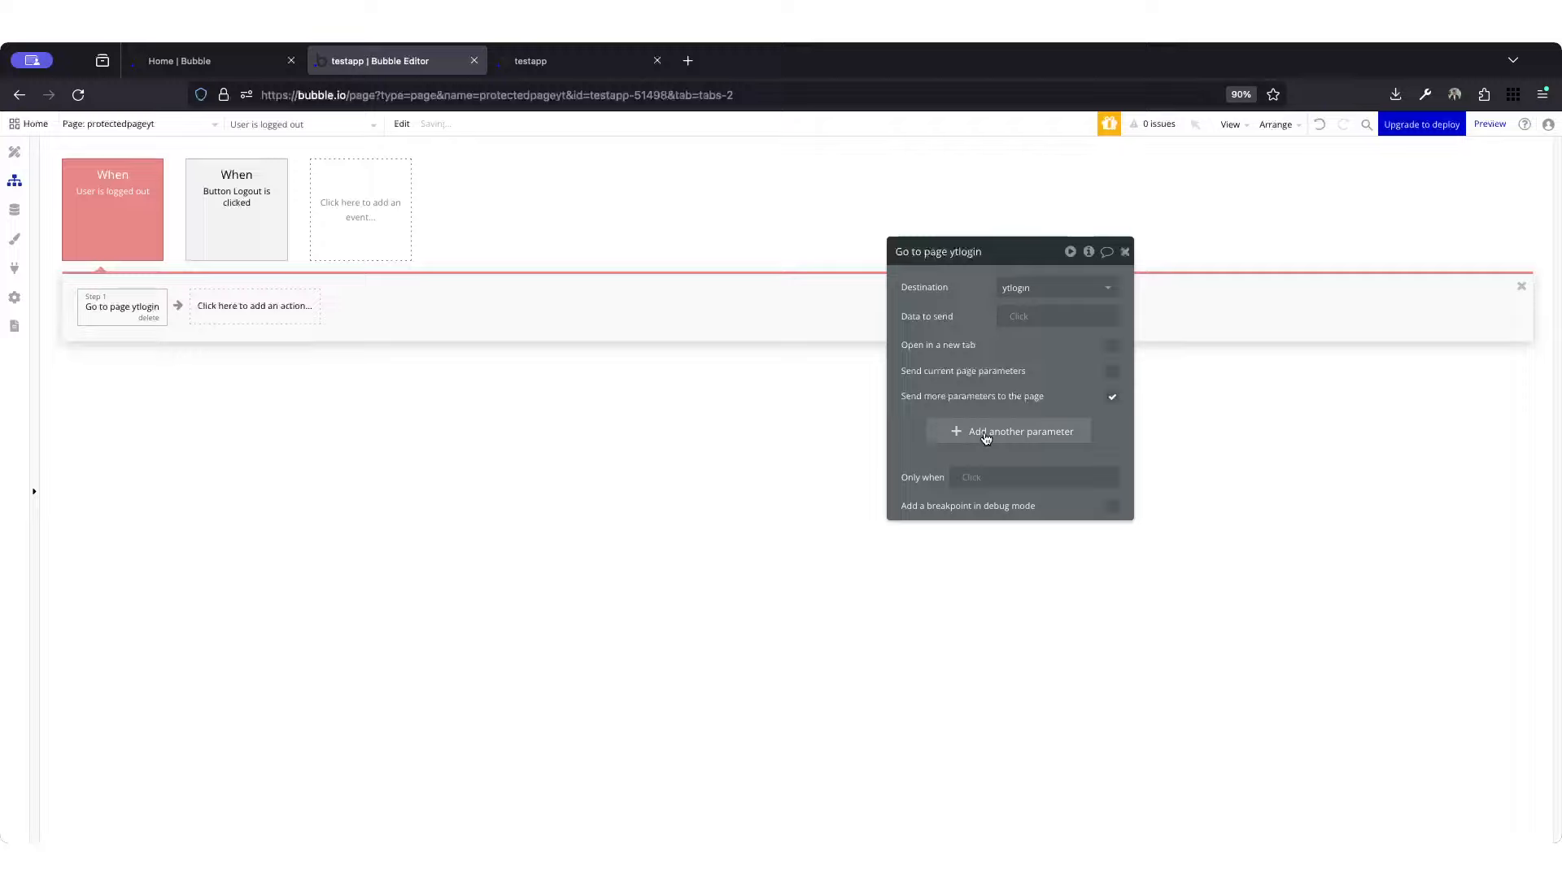
pyautogui.click(985, 437)
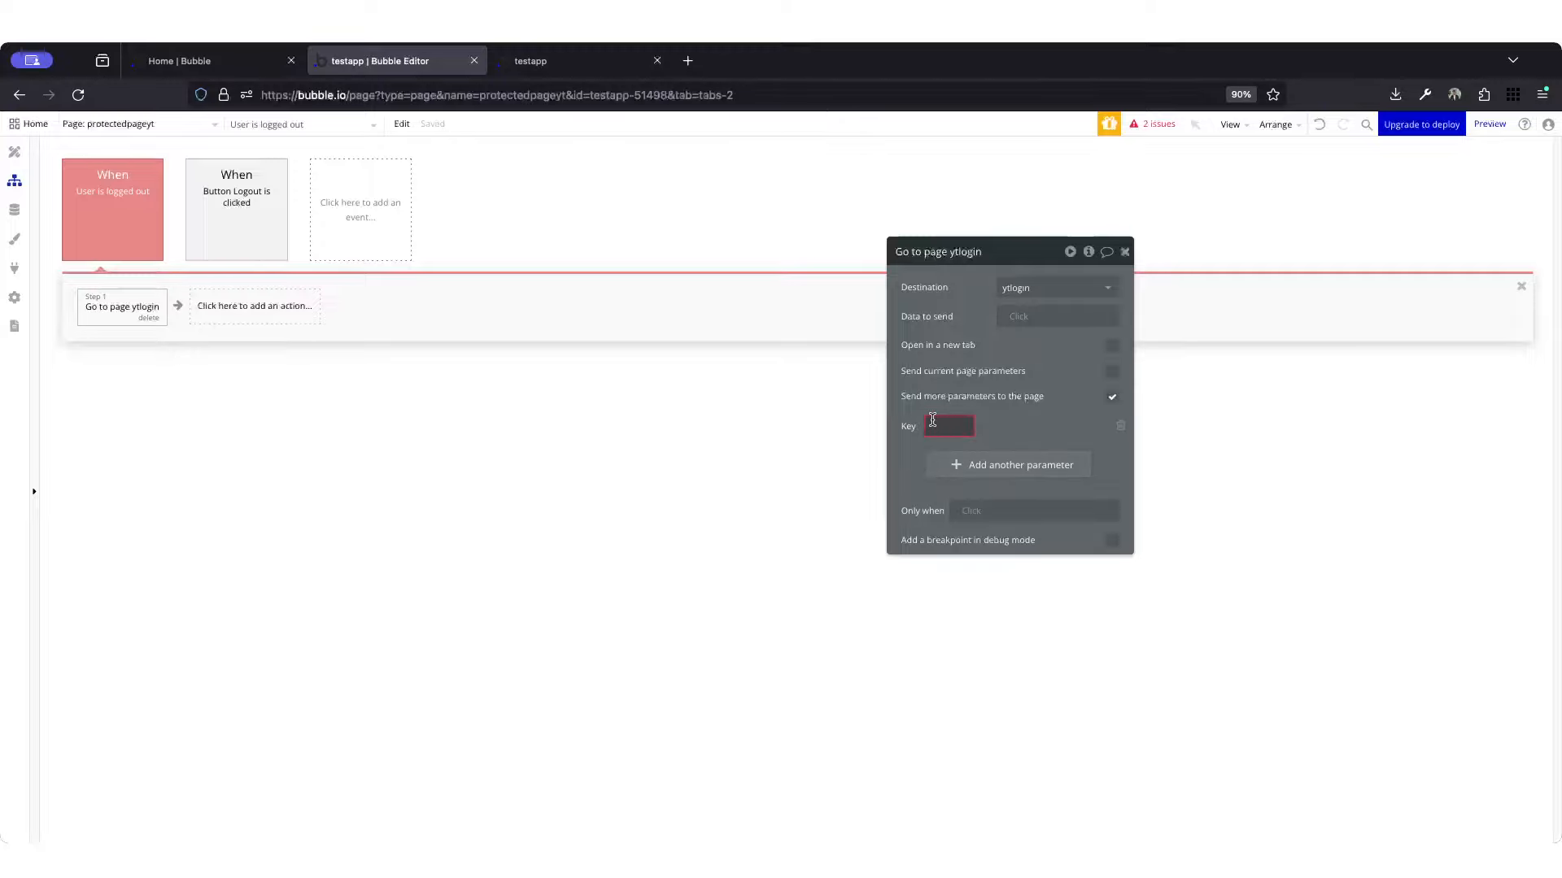
pyautogui.write('after')
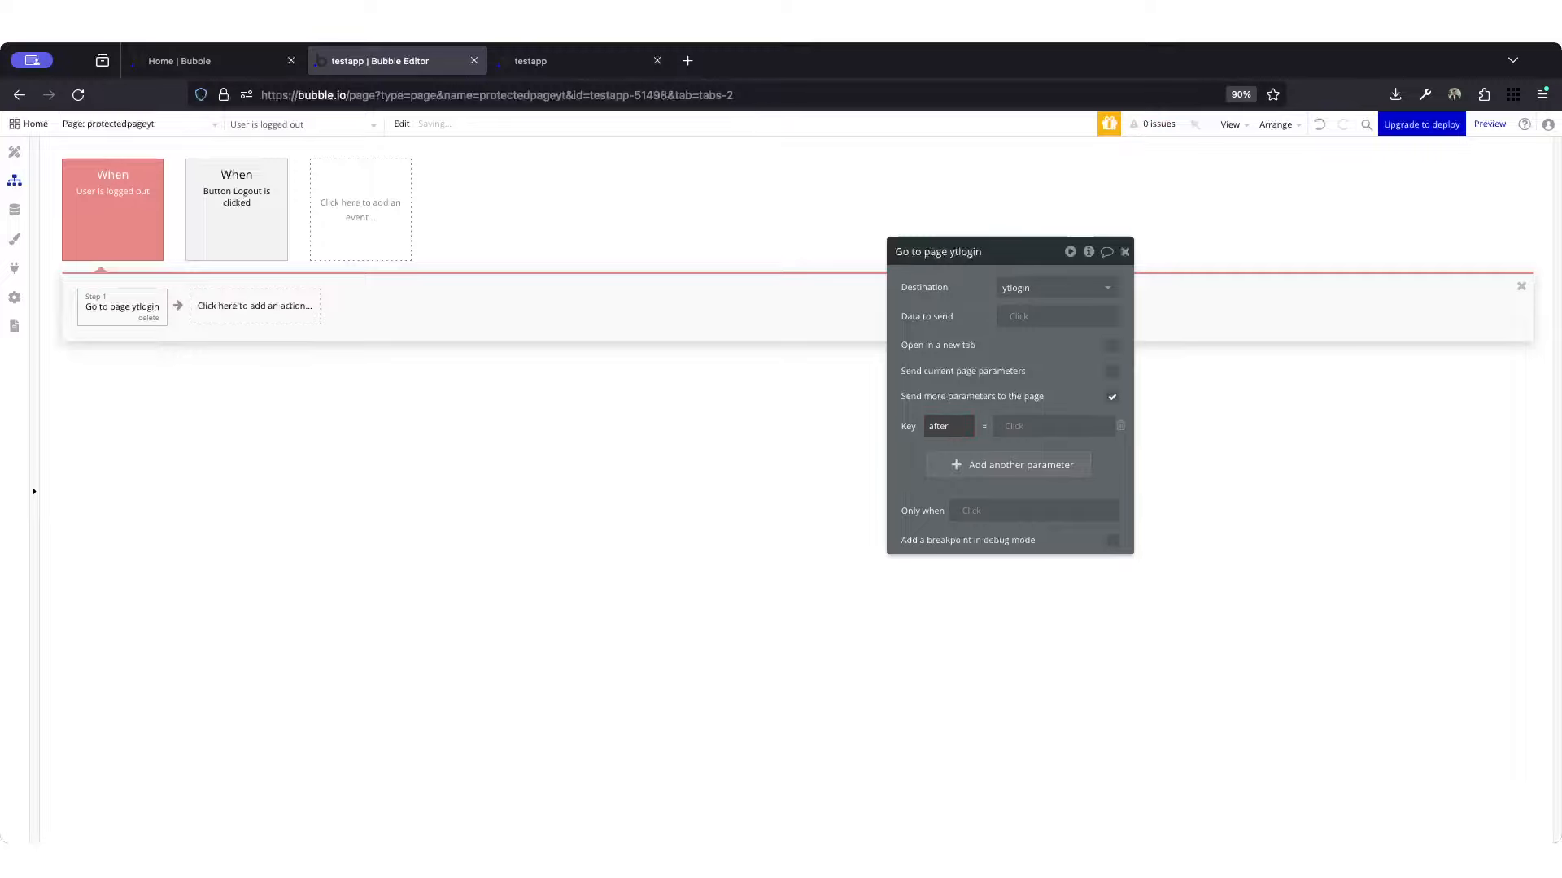
pyautogui.write('login')
pyautogui.click(954, 397)
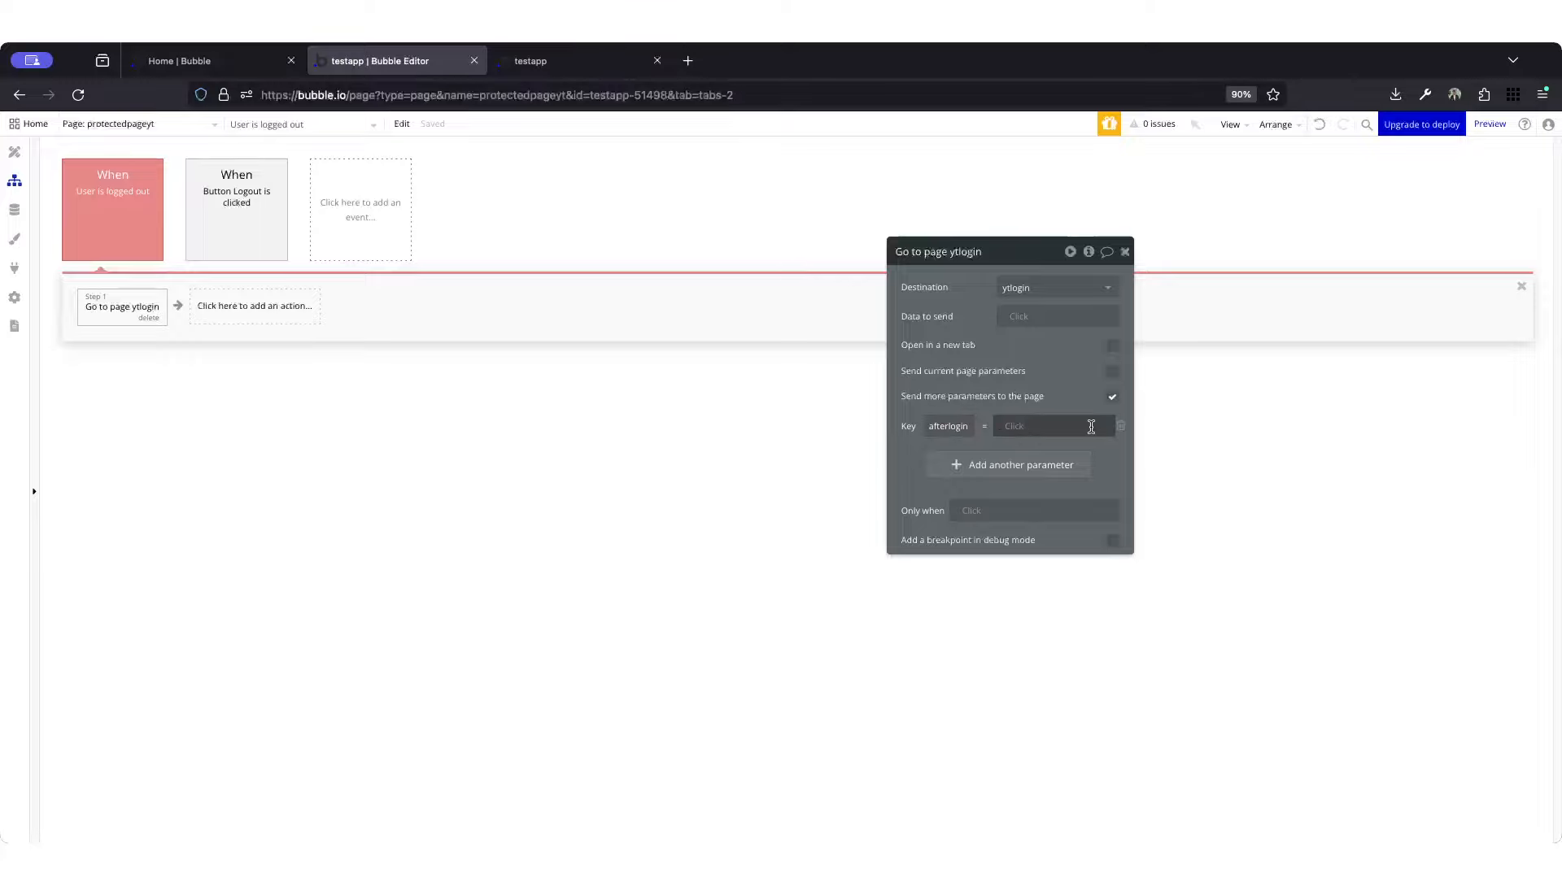
# Step: Set the afterlogin parameter's value to the dynamic source "This URL"
pyautogui.click(1029, 427)
pyautogui.click(1018, 427)
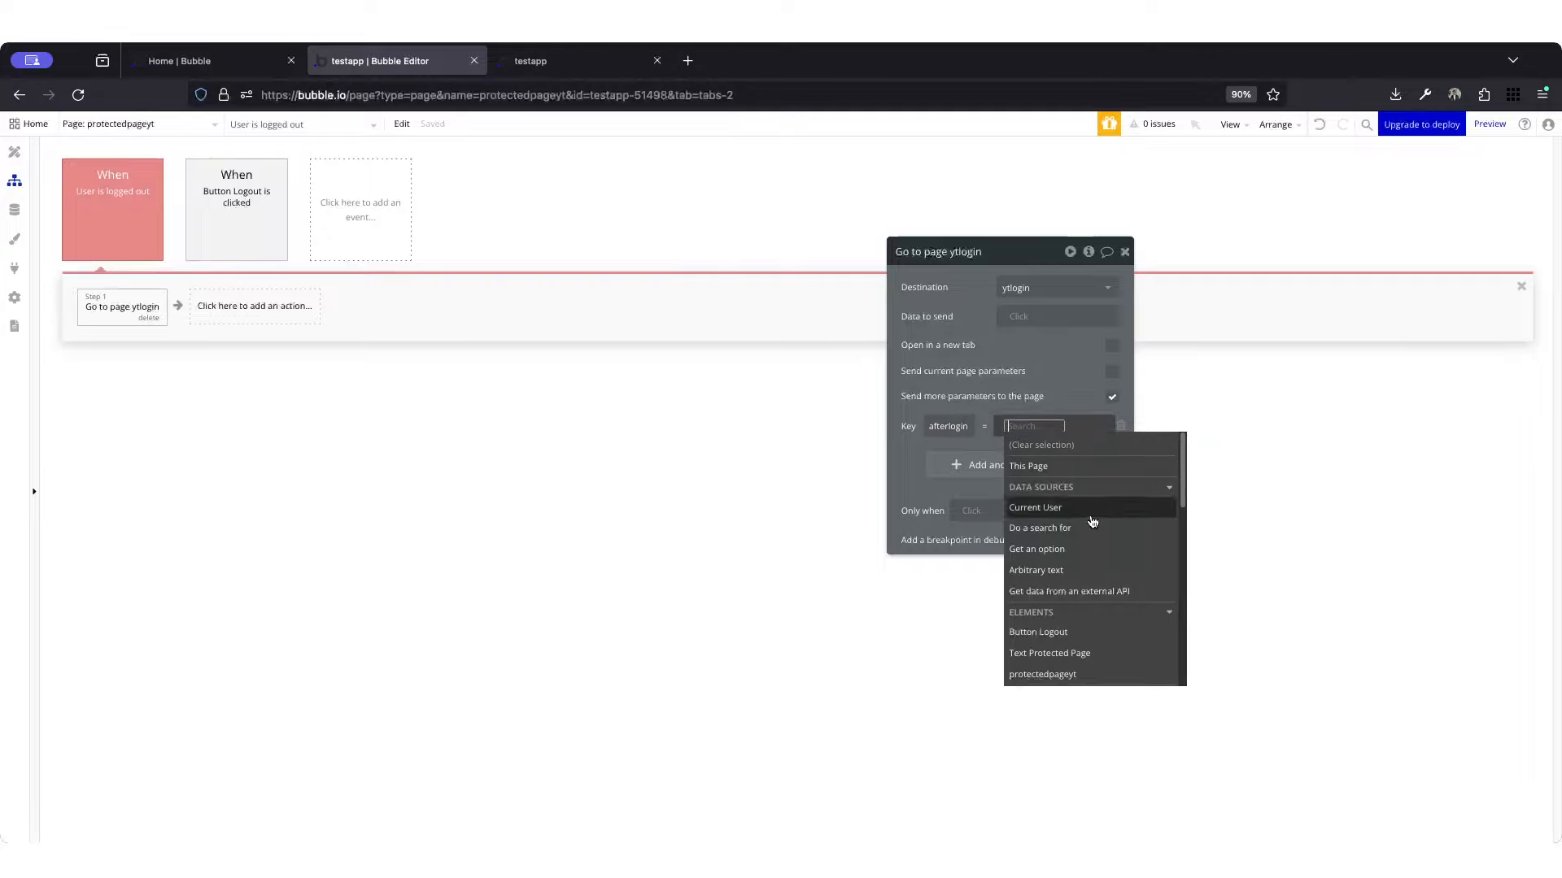
pyautogui.write('this')
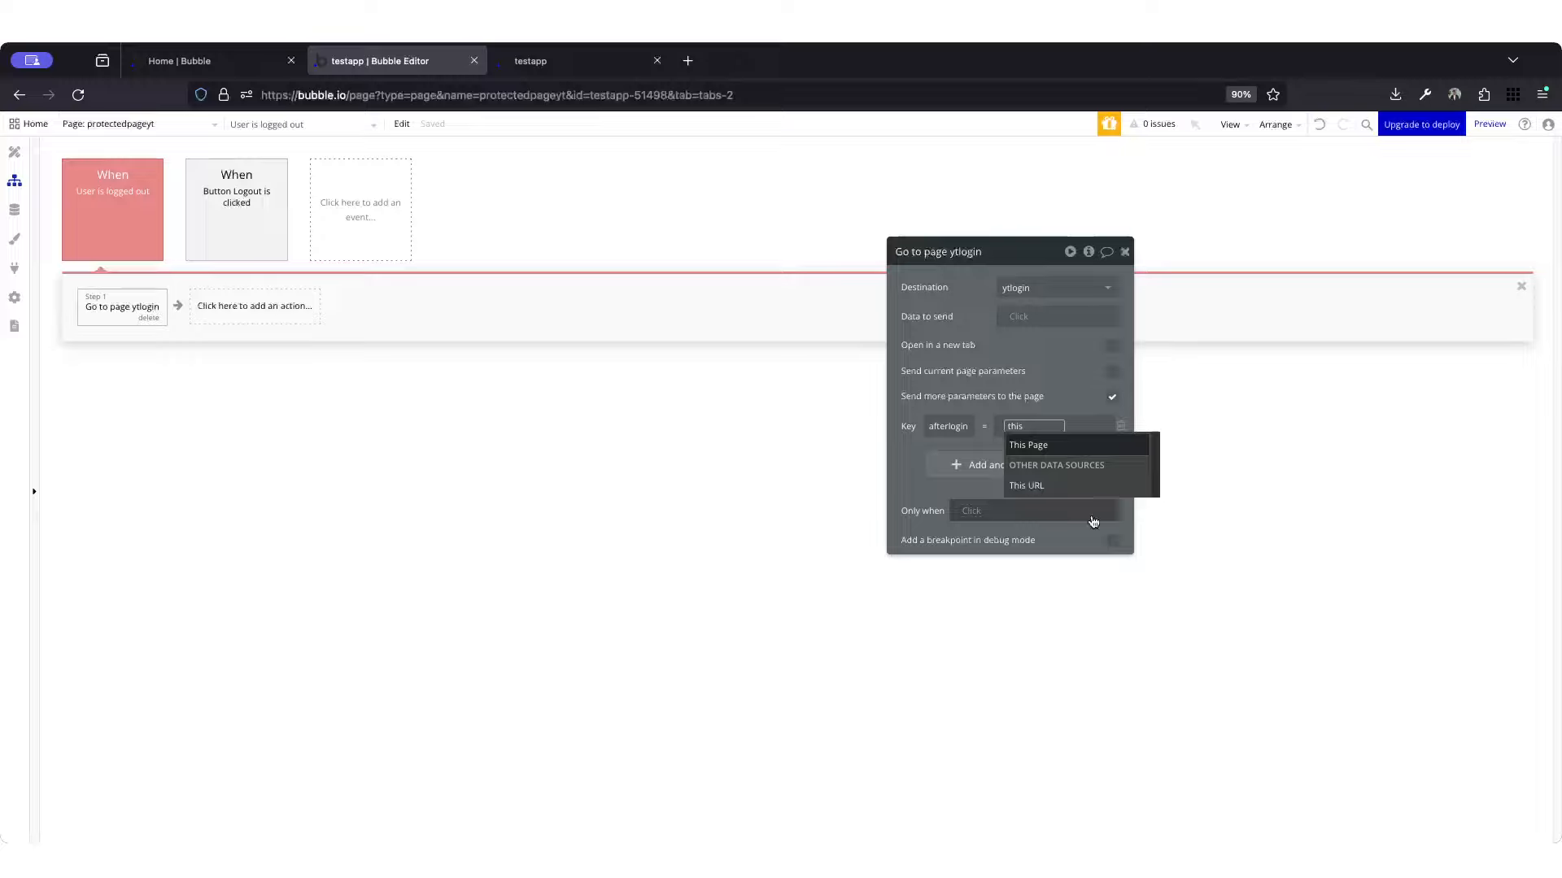
pyautogui.click(1127, 488)
pyautogui.click(1007, 372)
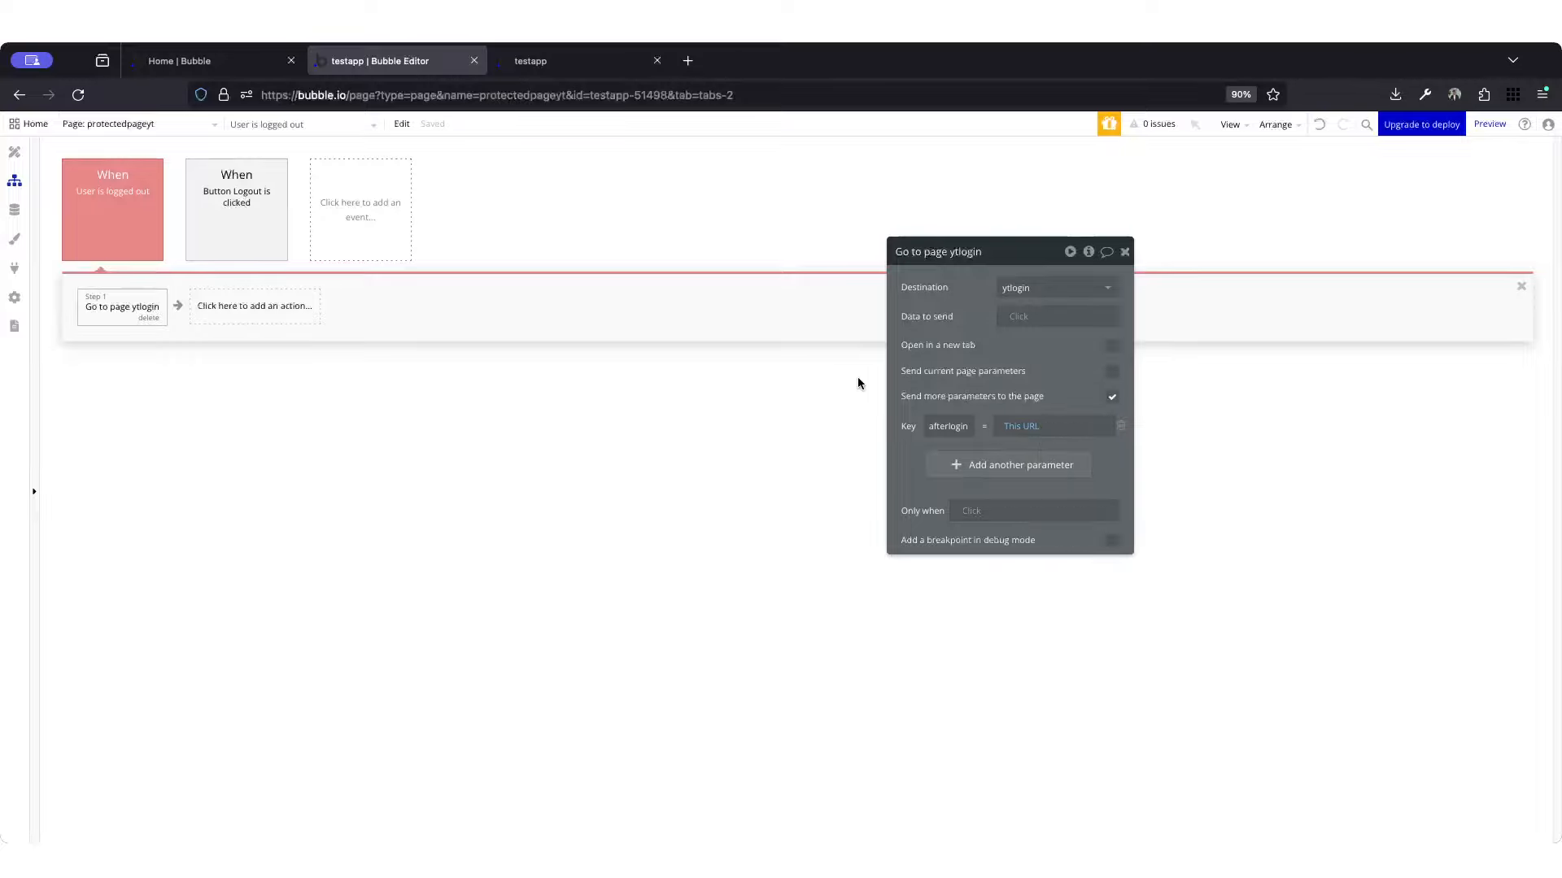
# Step: Check the source of the afterlogin parameter's value in the "Go to page ytlogin" action of the "User is logged out" event
pyautogui.click(83, 179)
pyautogui.click(104, 304)
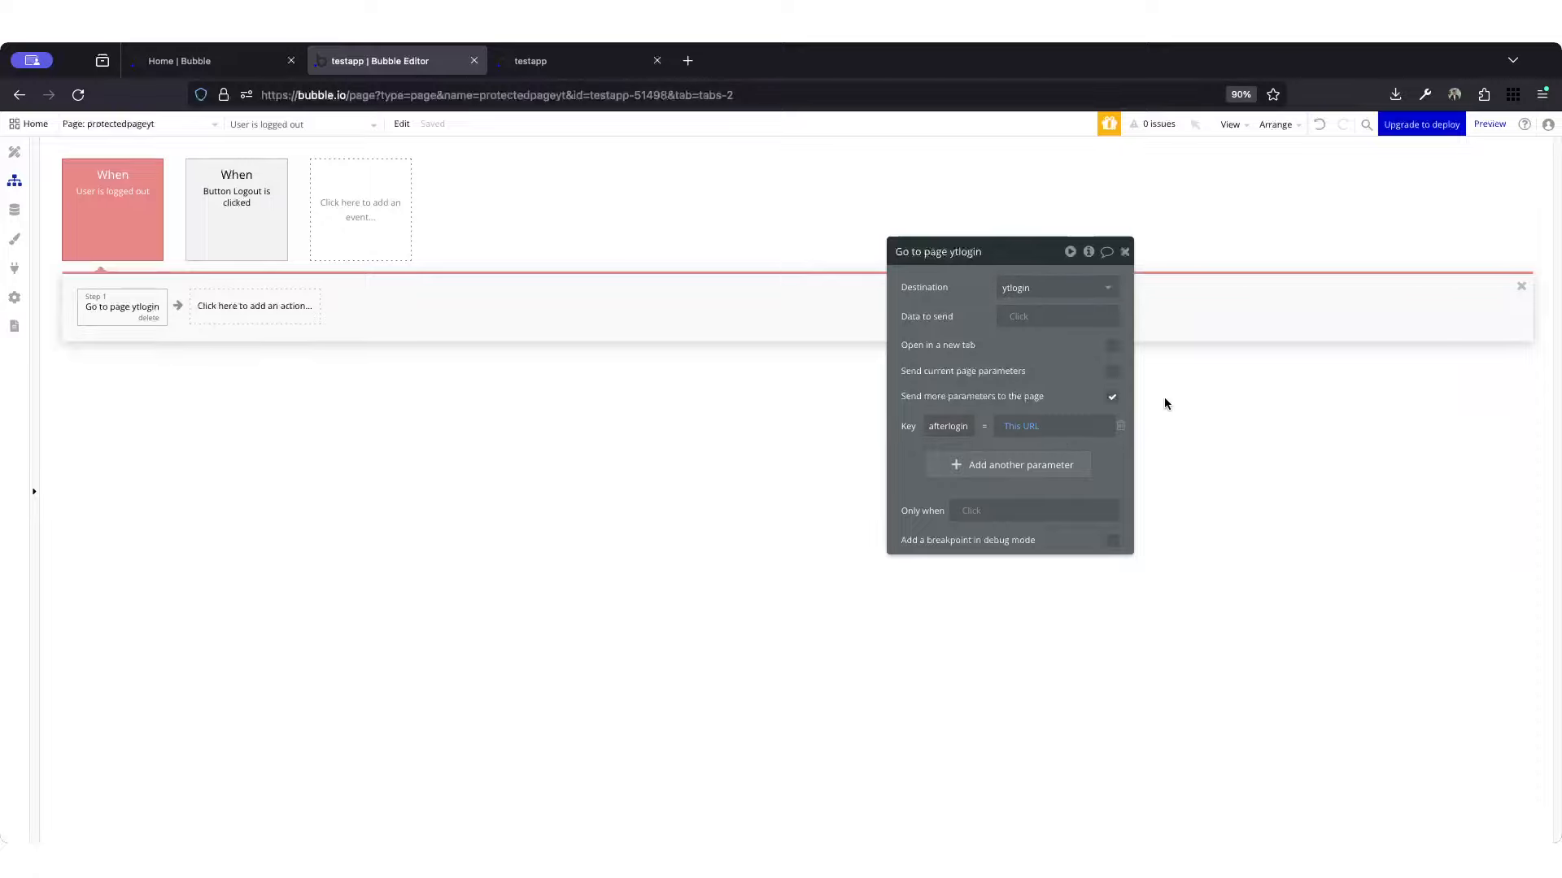
pyautogui.click(1035, 430)
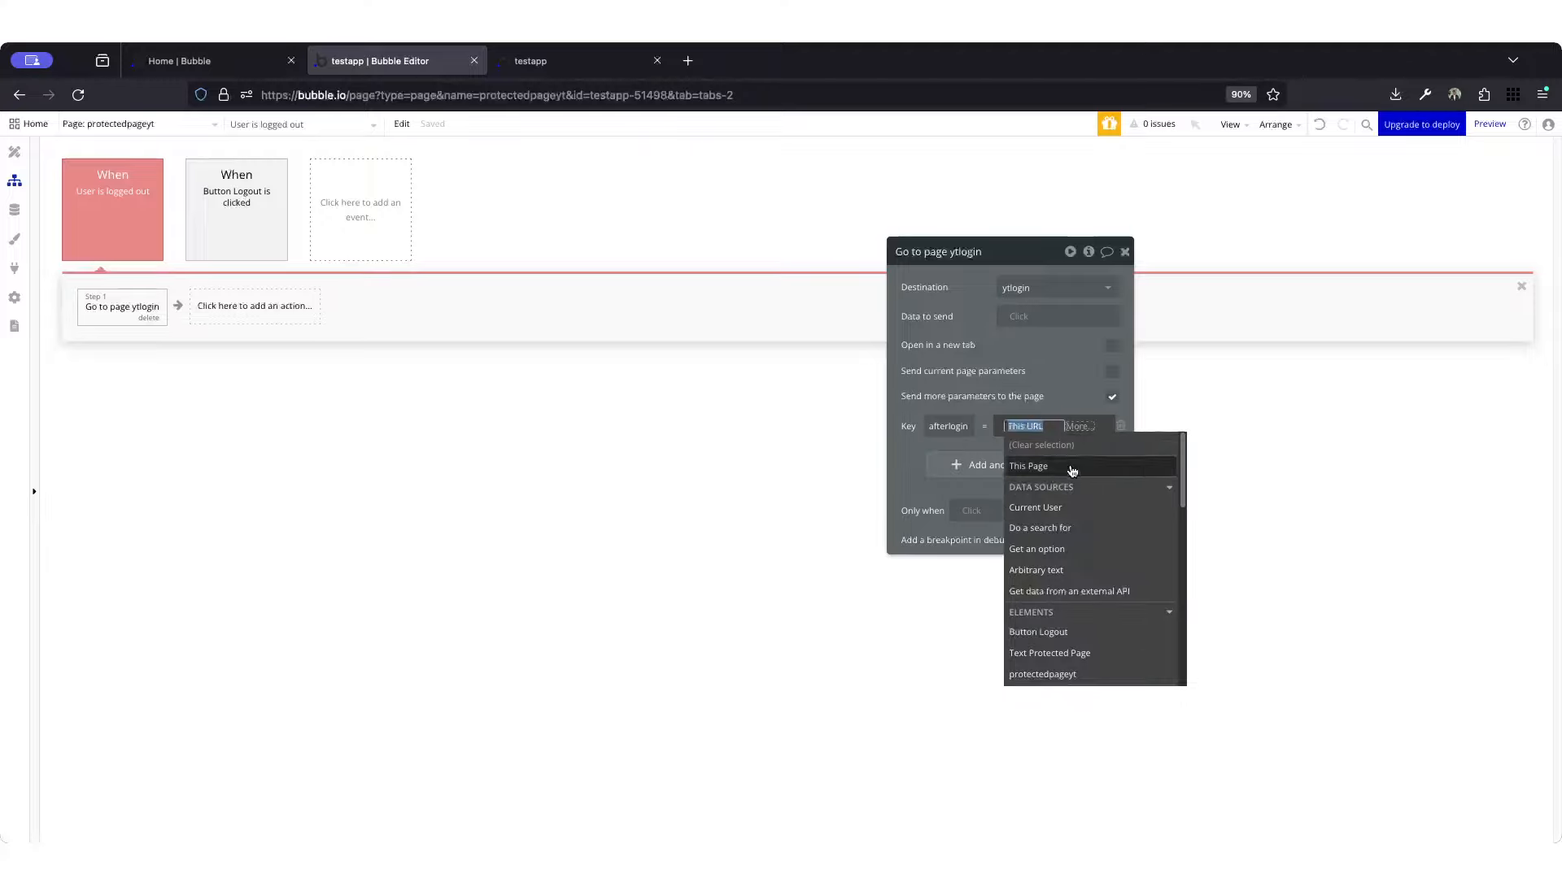
pyautogui.scroll(-5, 1050, 569)
pyautogui.scroll(-1, 1040, 634)
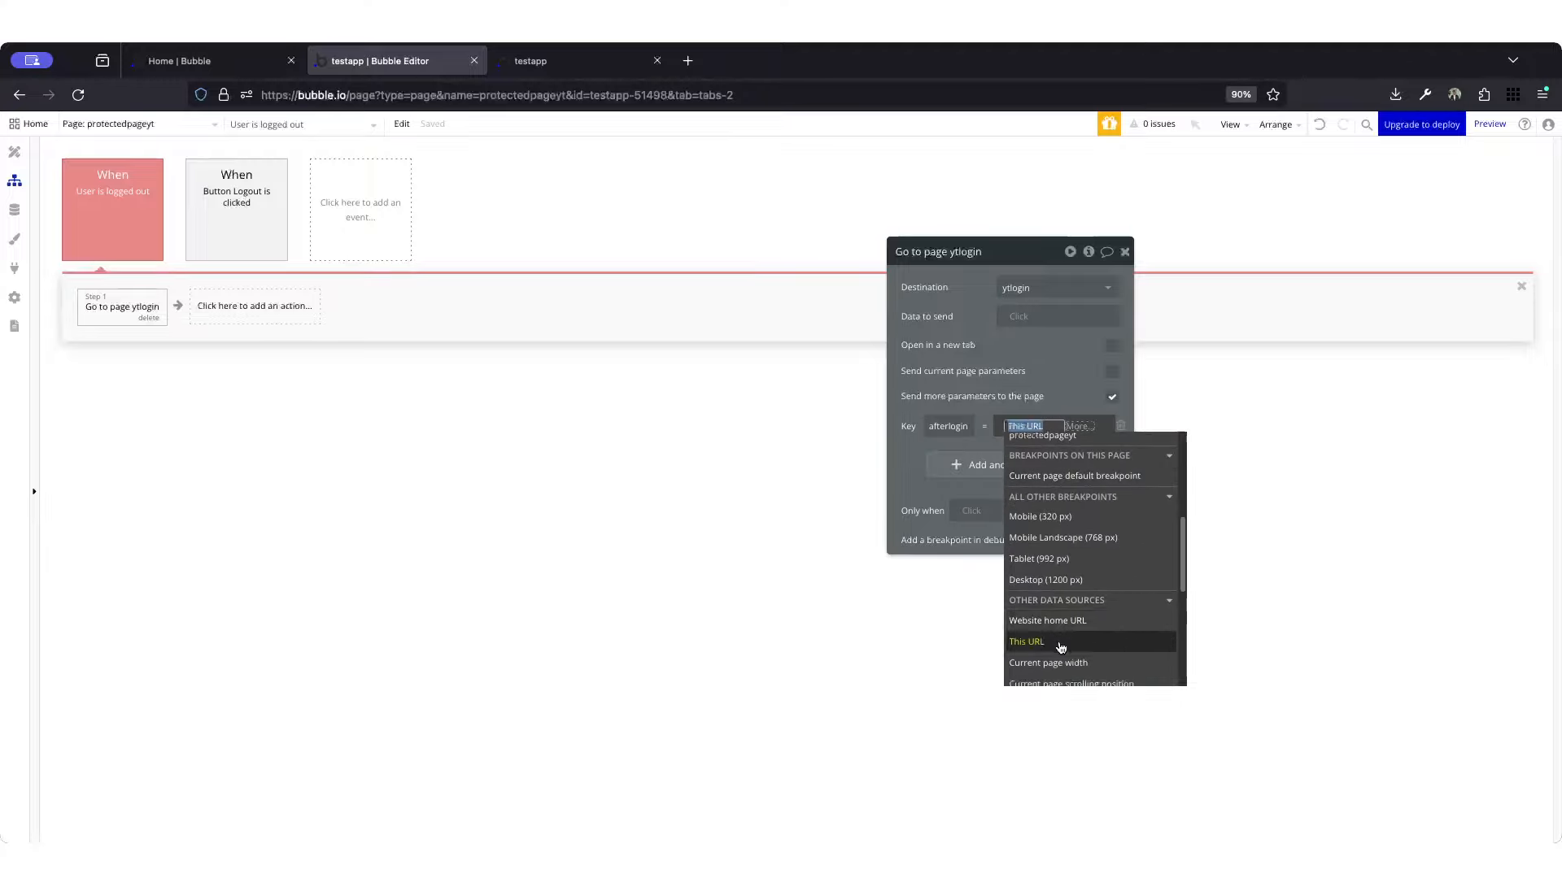
pyautogui.click(1002, 399)
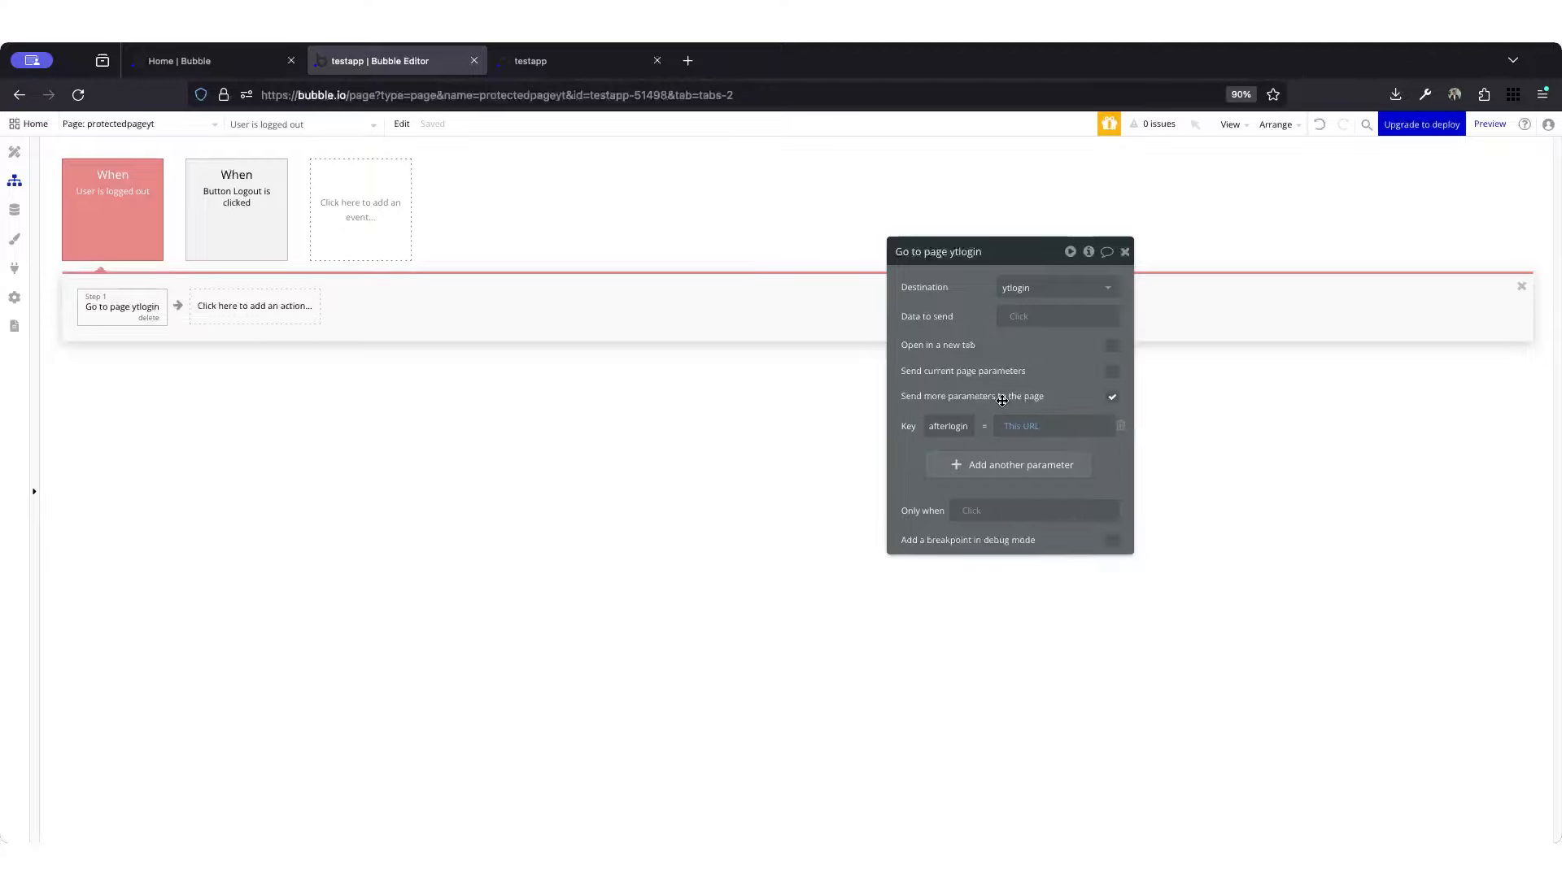
pyautogui.click(1125, 252)
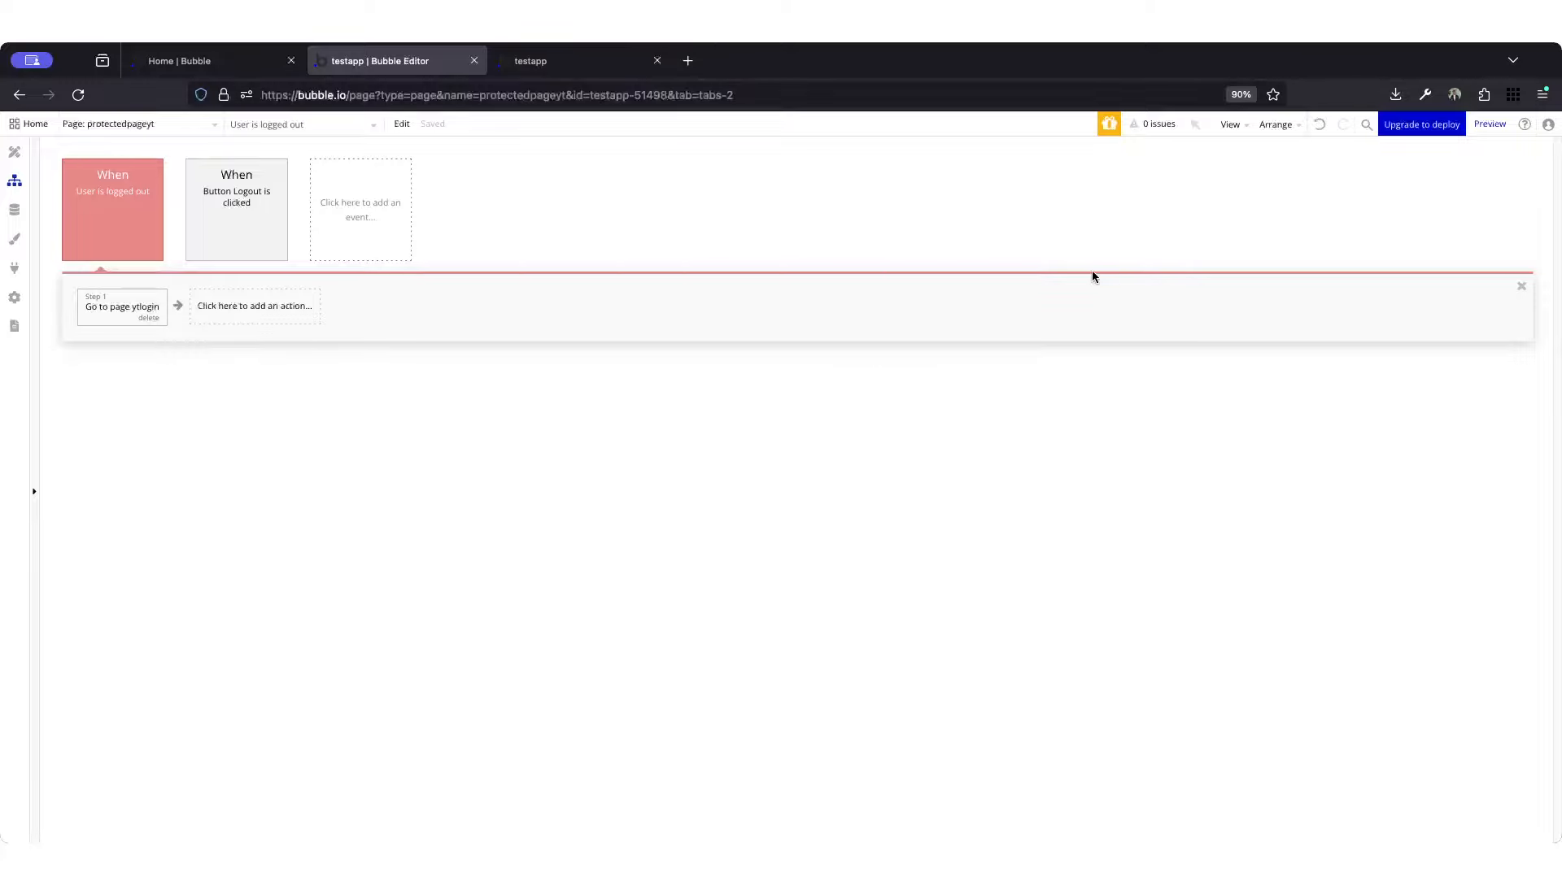
# Step: Test the logged-out redirect from the protected page to the login page in the app preview, and go back to the protected page
pyautogui.click(507, 65)
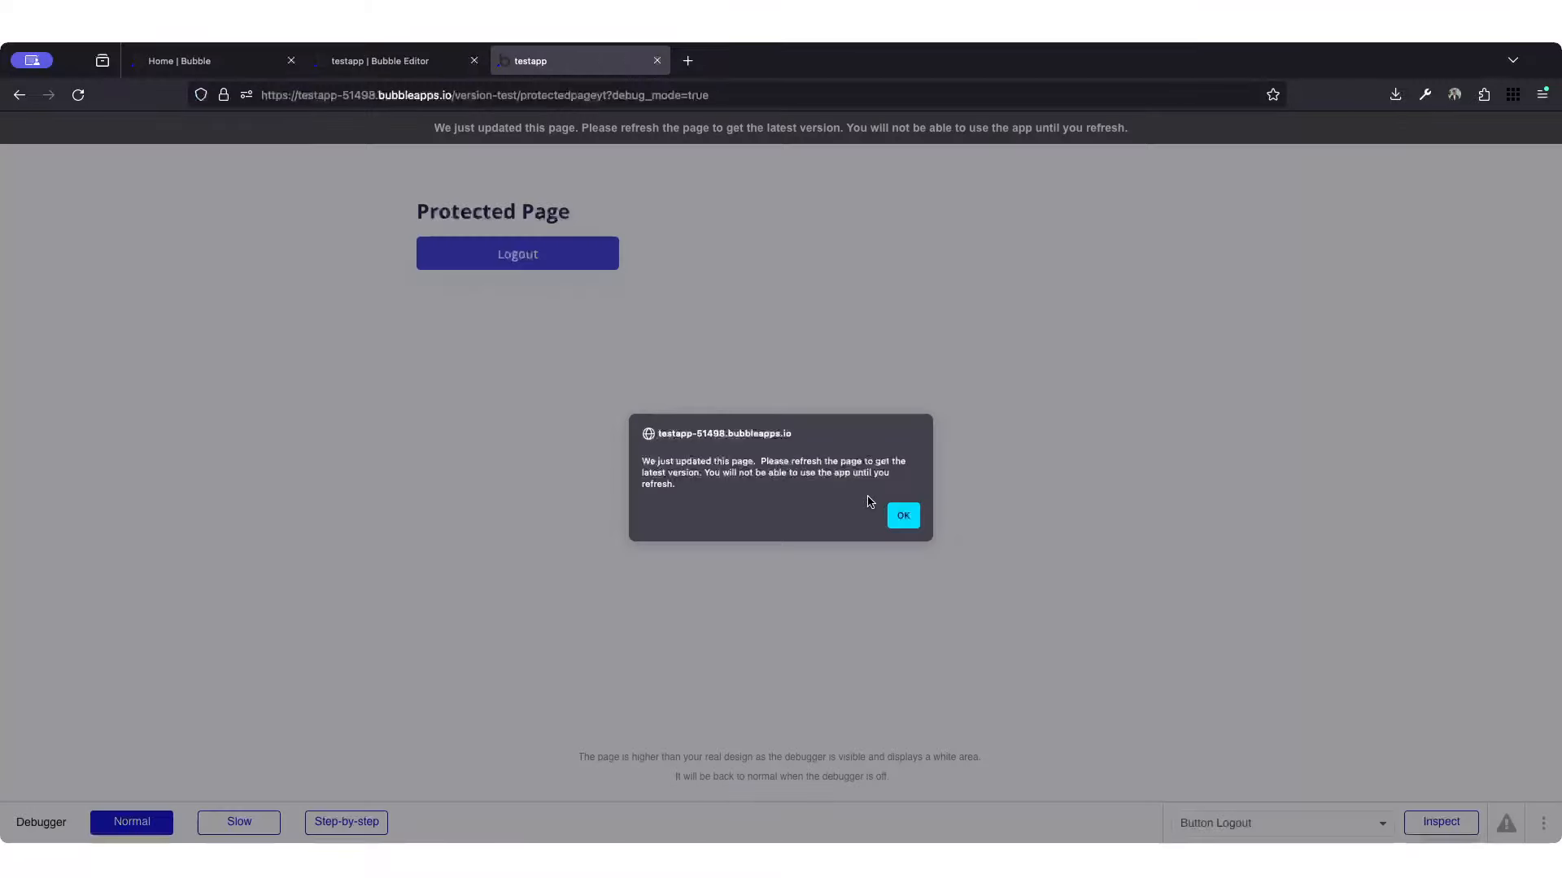
pyautogui.click(903, 511)
pyautogui.click(608, 258)
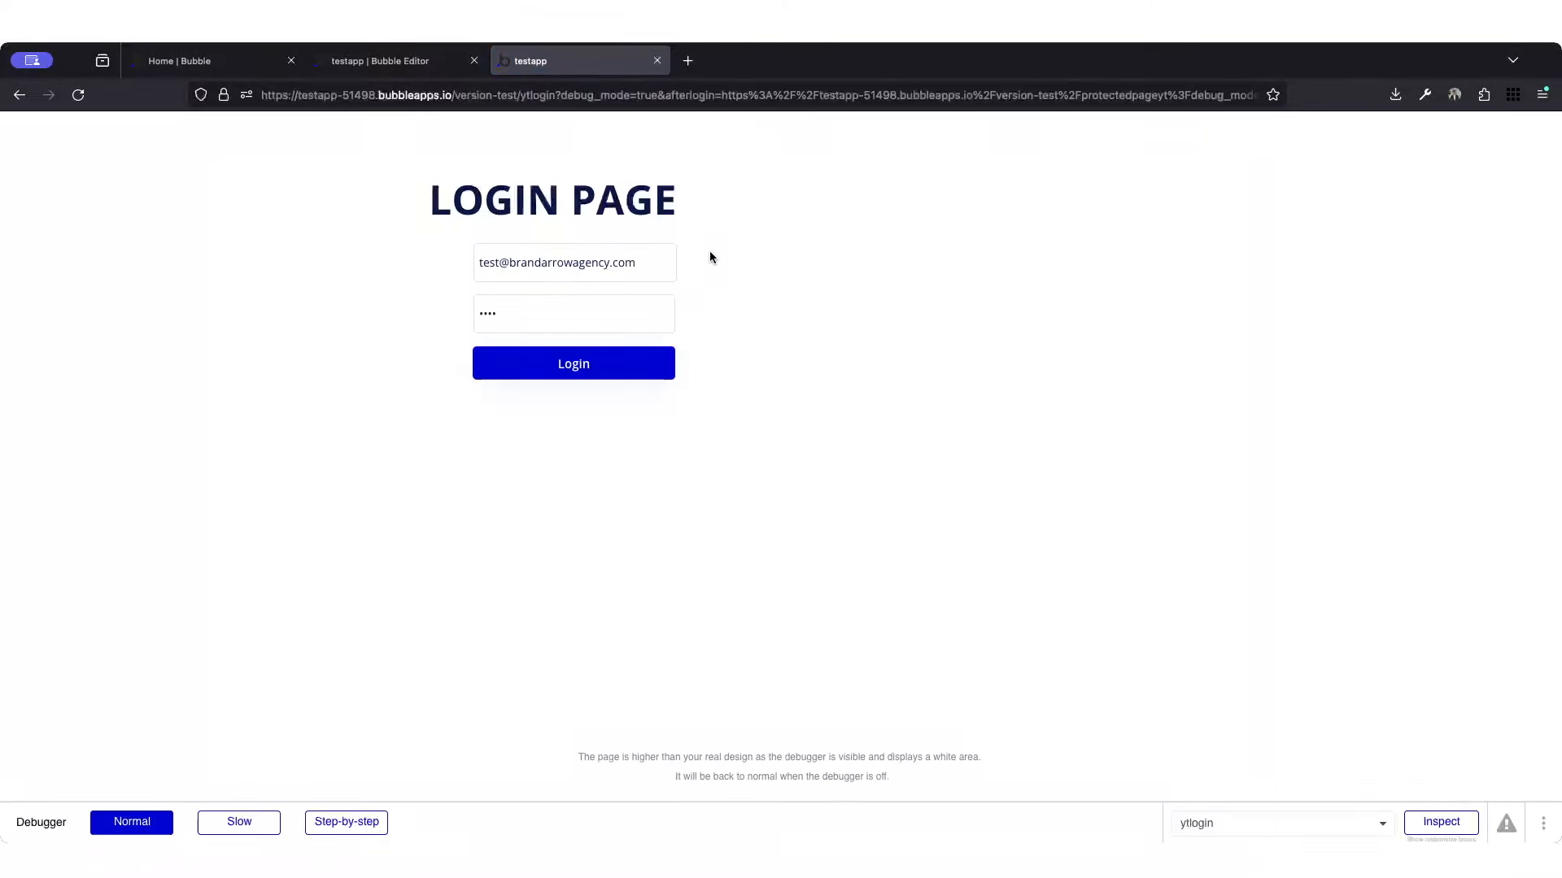
pyautogui.click(623, 301)
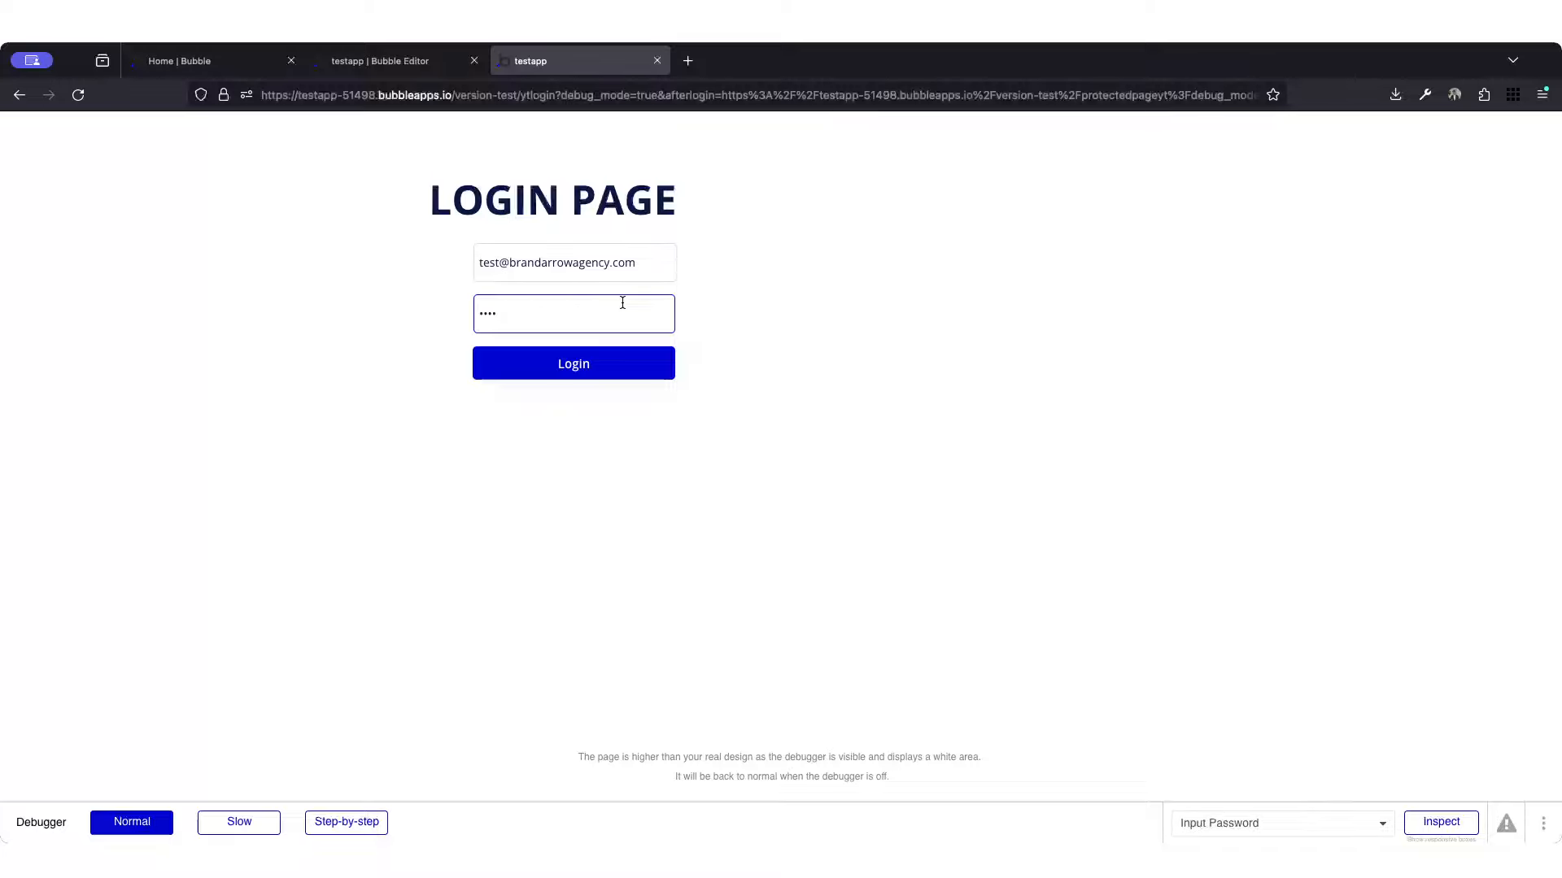
pyautogui.click(383, 227)
pyautogui.click(19, 94)
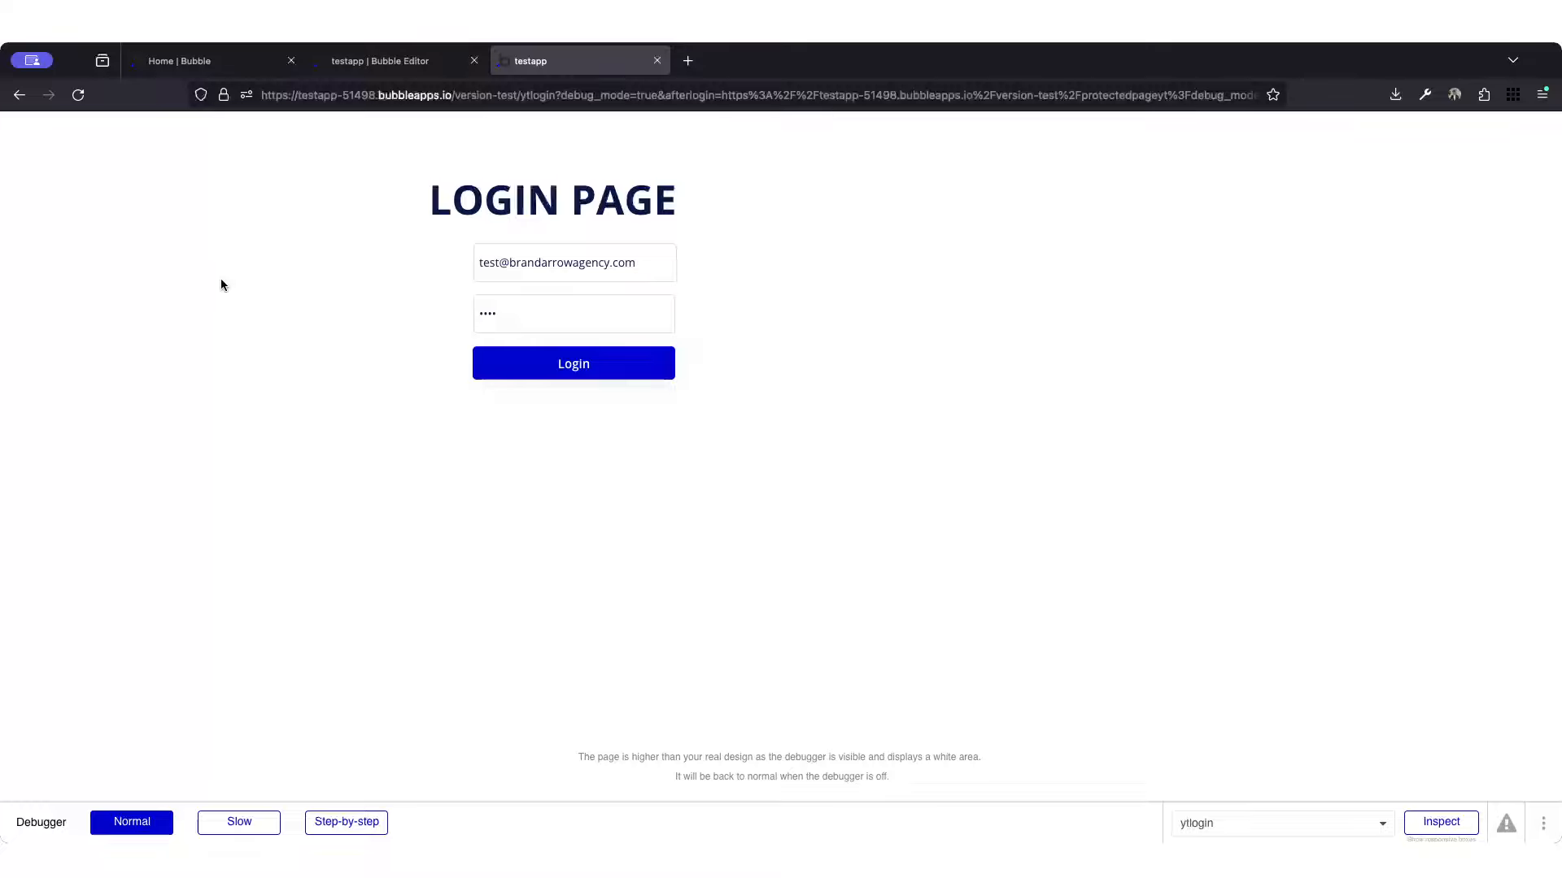
pyautogui.click(20, 95)
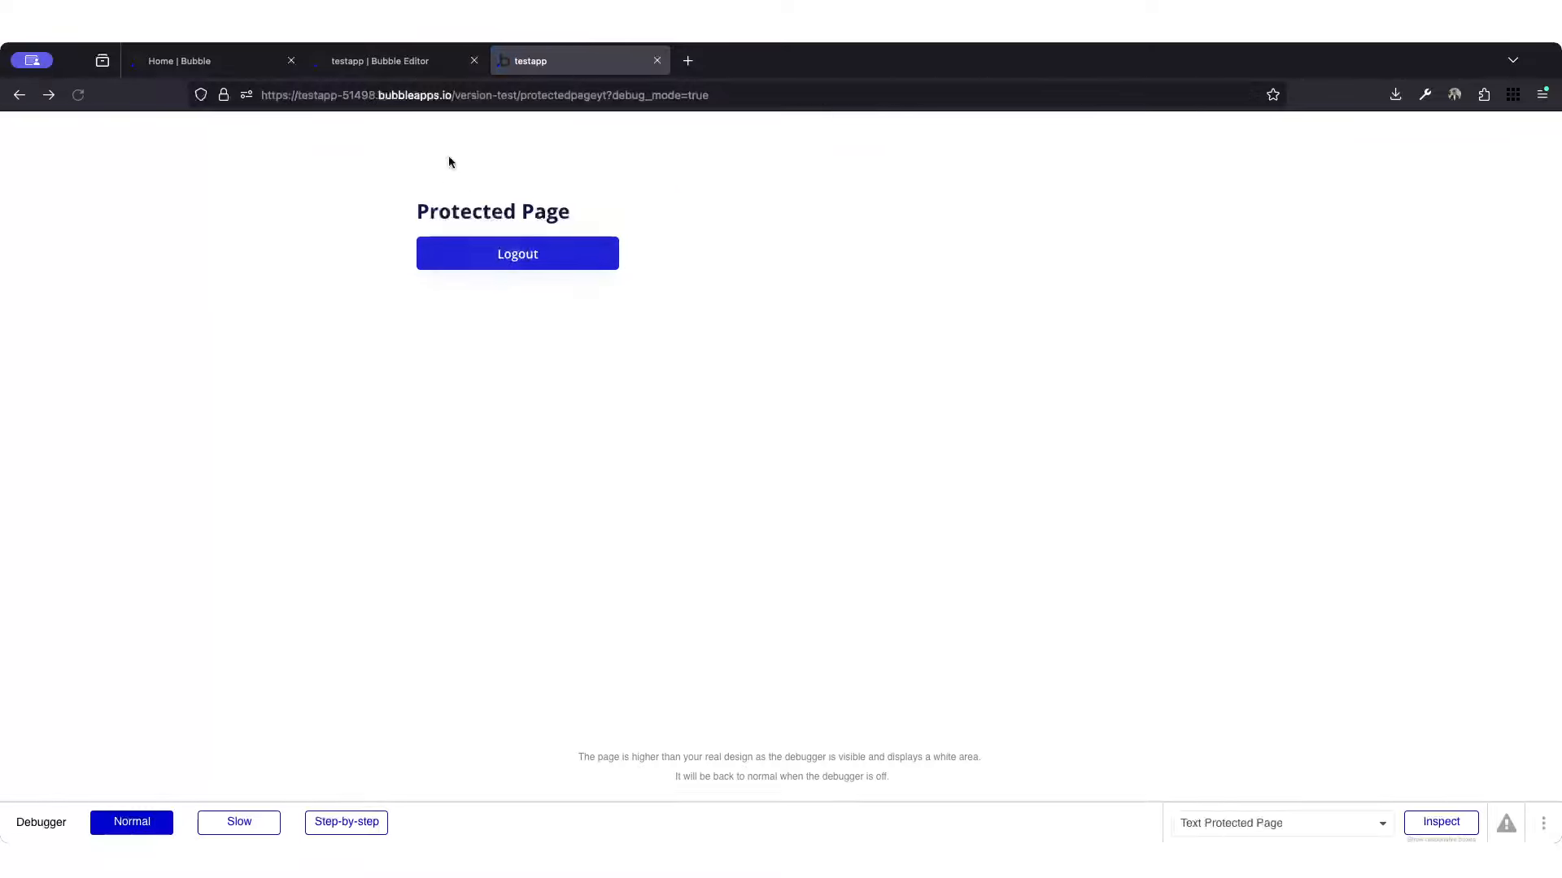
# Step: Switch to the Bubble editor and open the ytlogin page's design
pyautogui.click(417, 64)
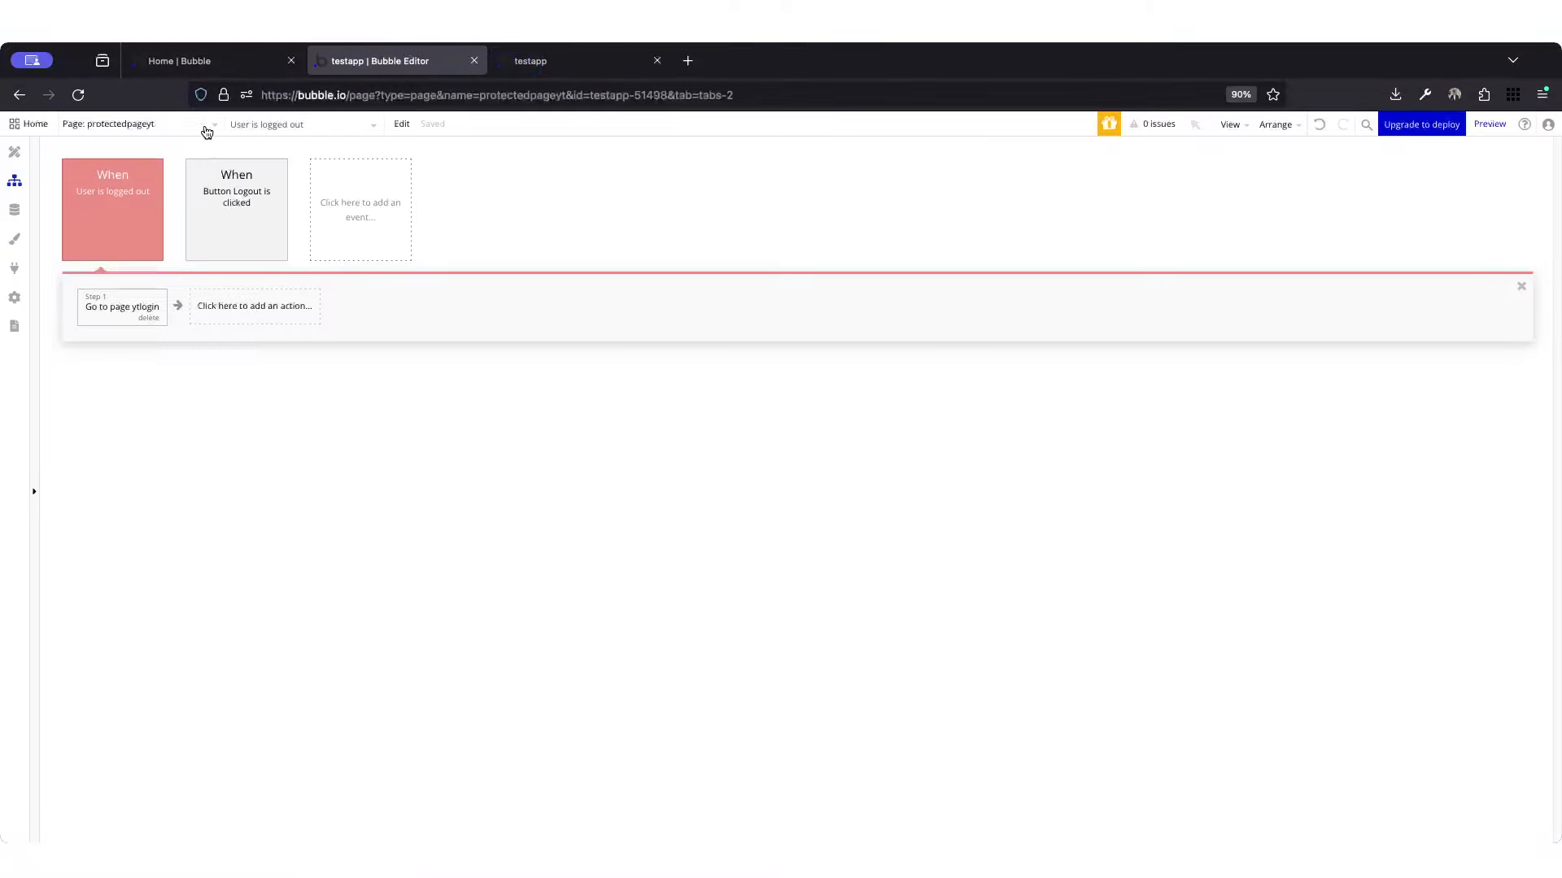
pyautogui.click(176, 130)
pyautogui.click(126, 214)
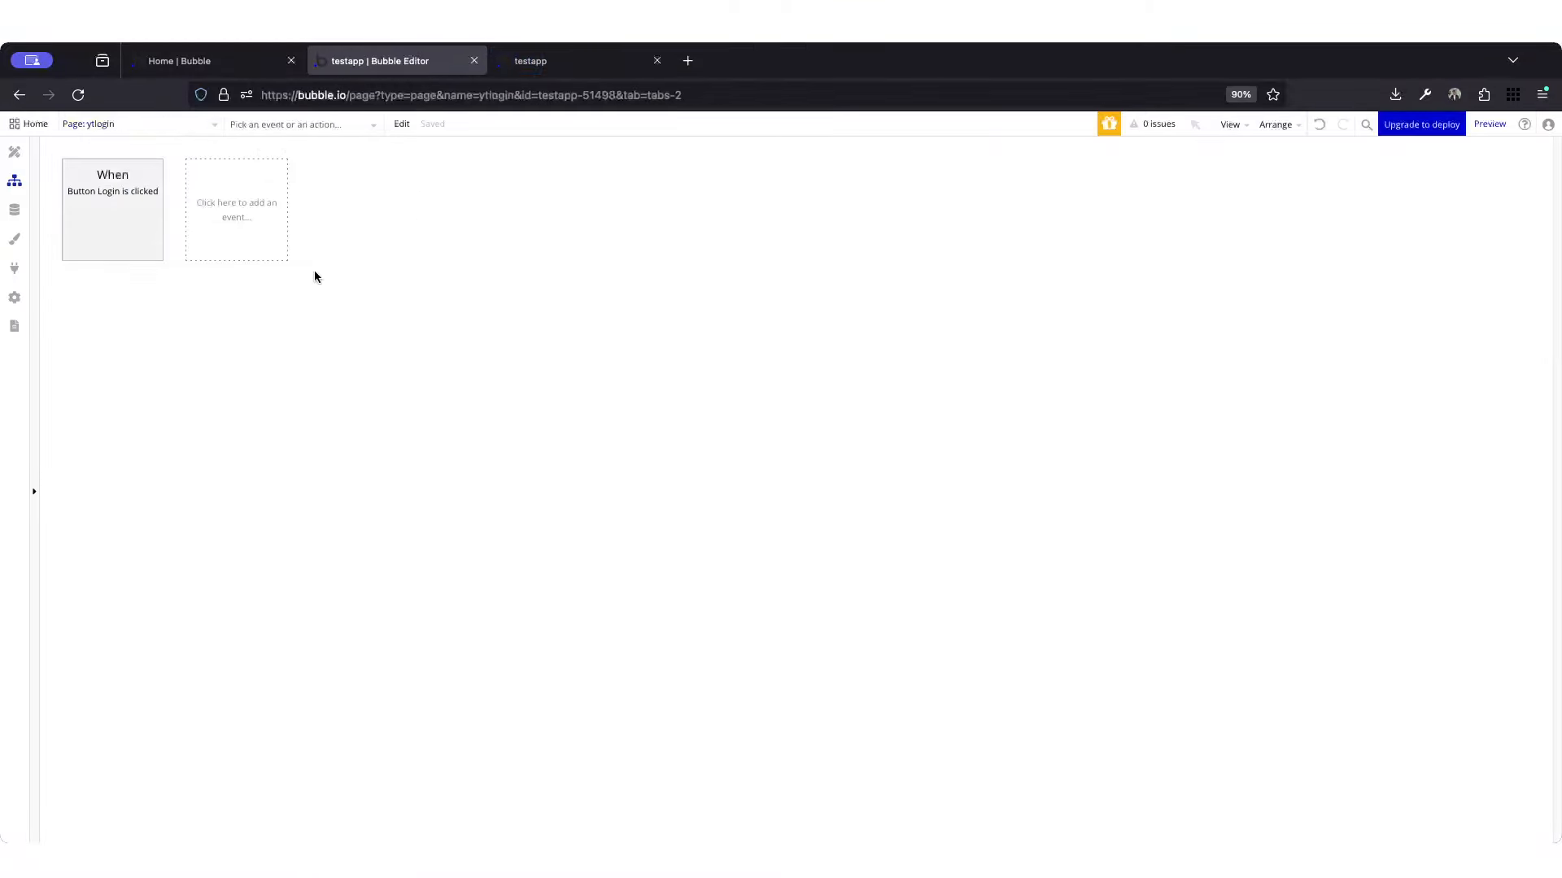
pyautogui.click(15, 151)
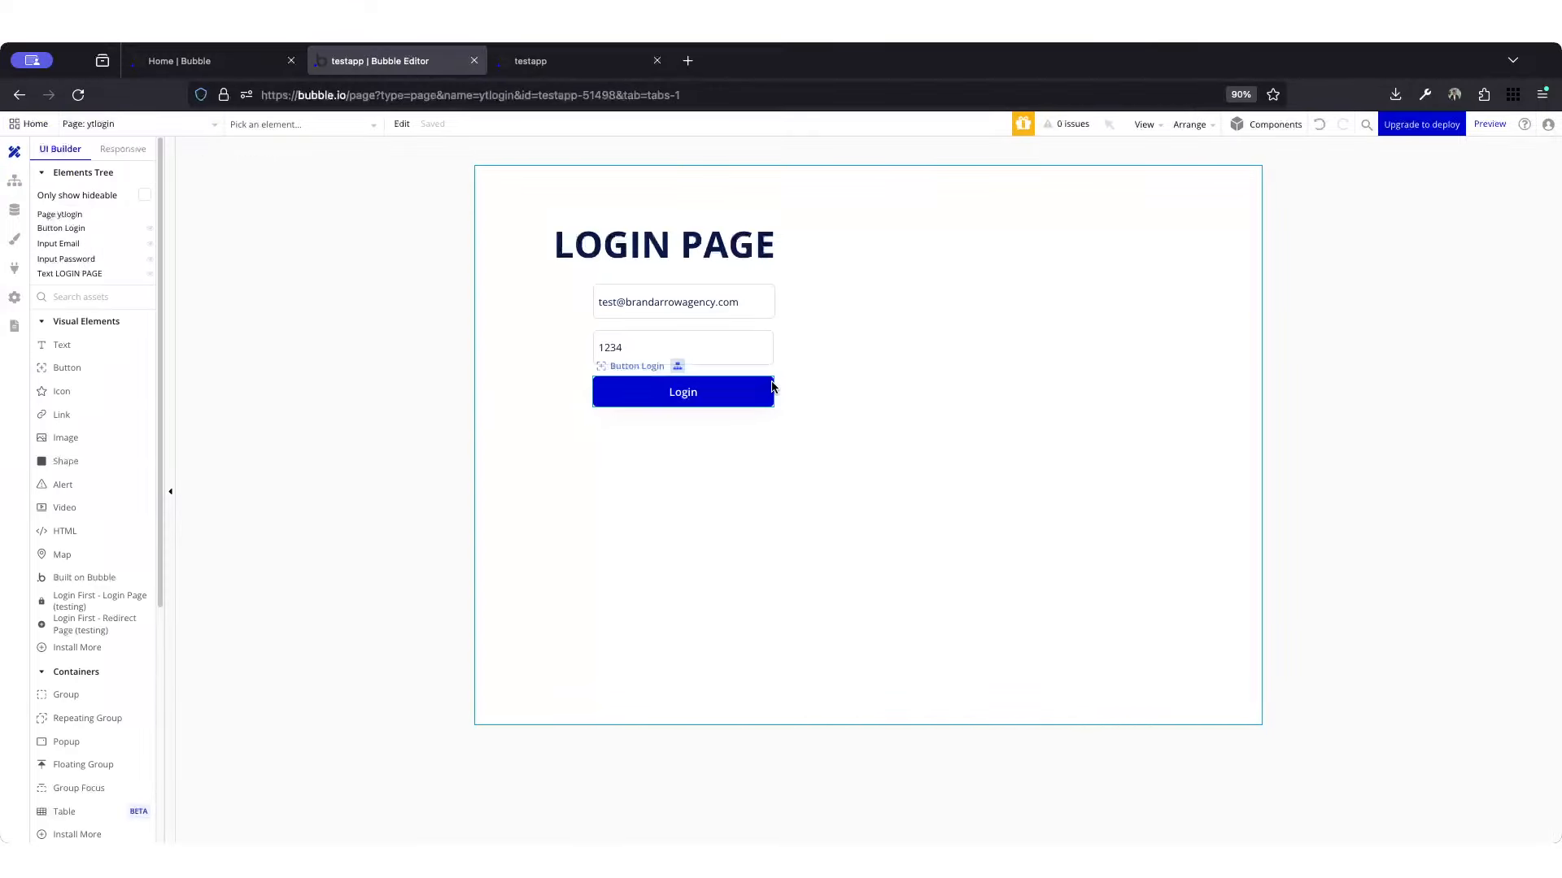
# Step: Open the workflow of the Login button on the ytlogin page
pyautogui.click(709, 398)
pyautogui.doubleClick(696, 396)
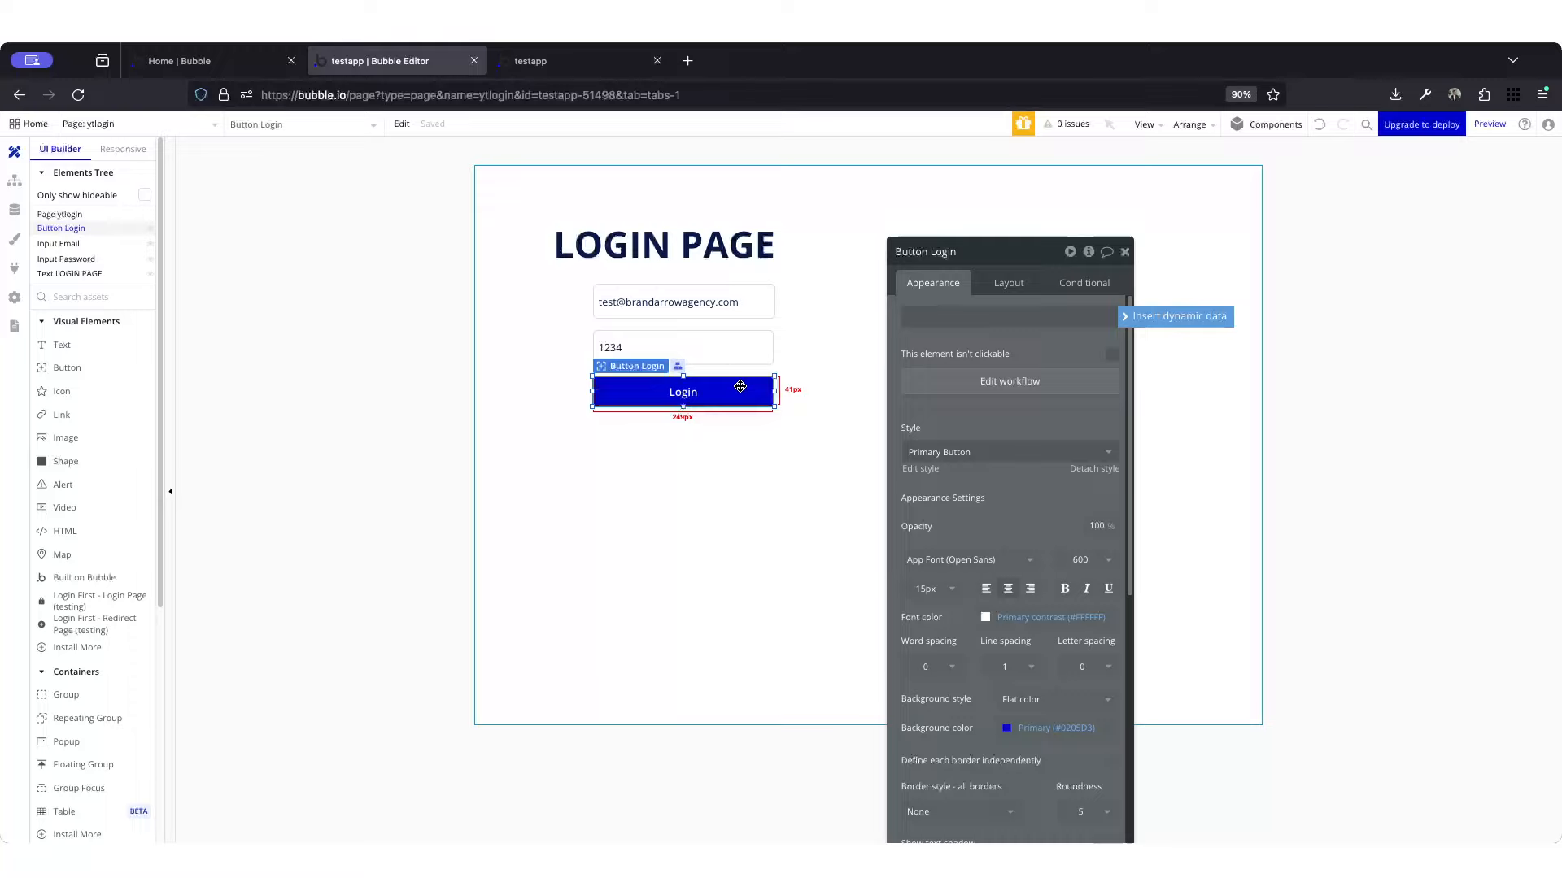
pyautogui.click(173, 238)
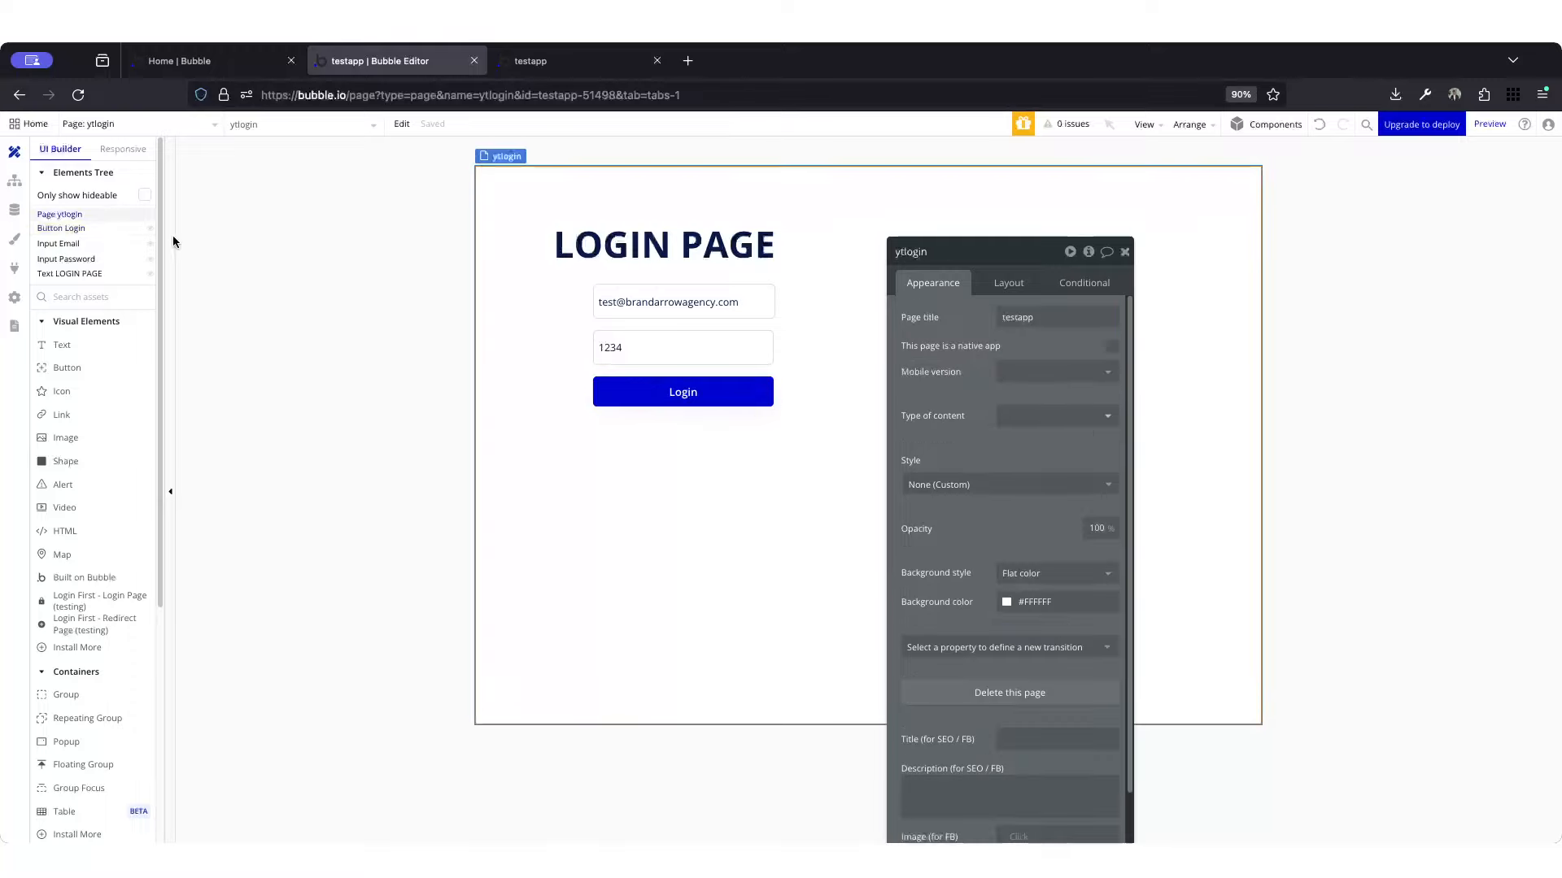
pyautogui.click(760, 396)
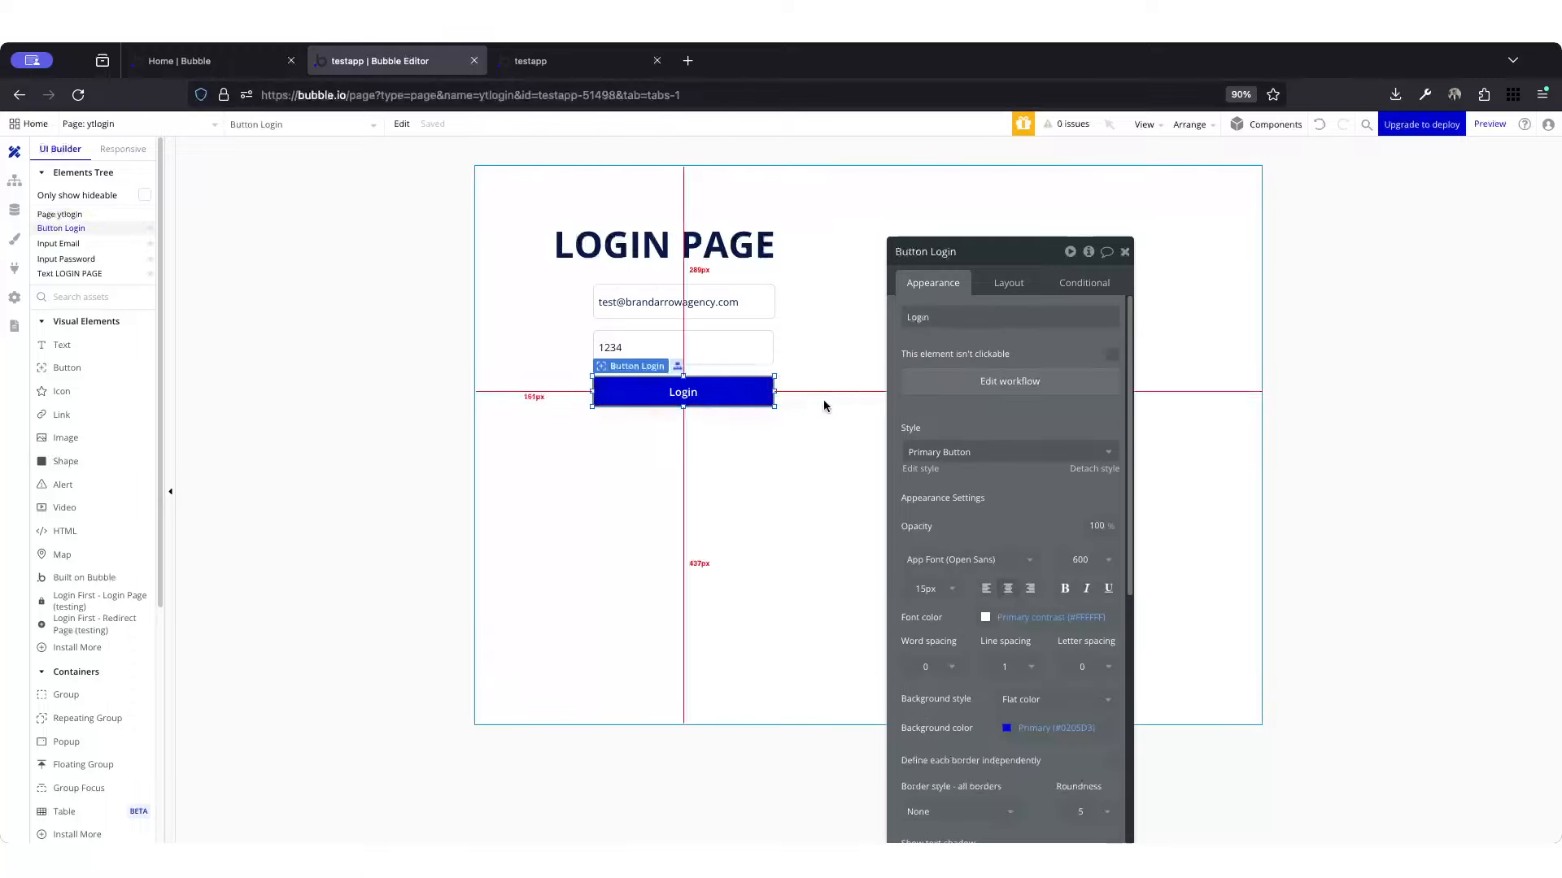
pyautogui.click(988, 392)
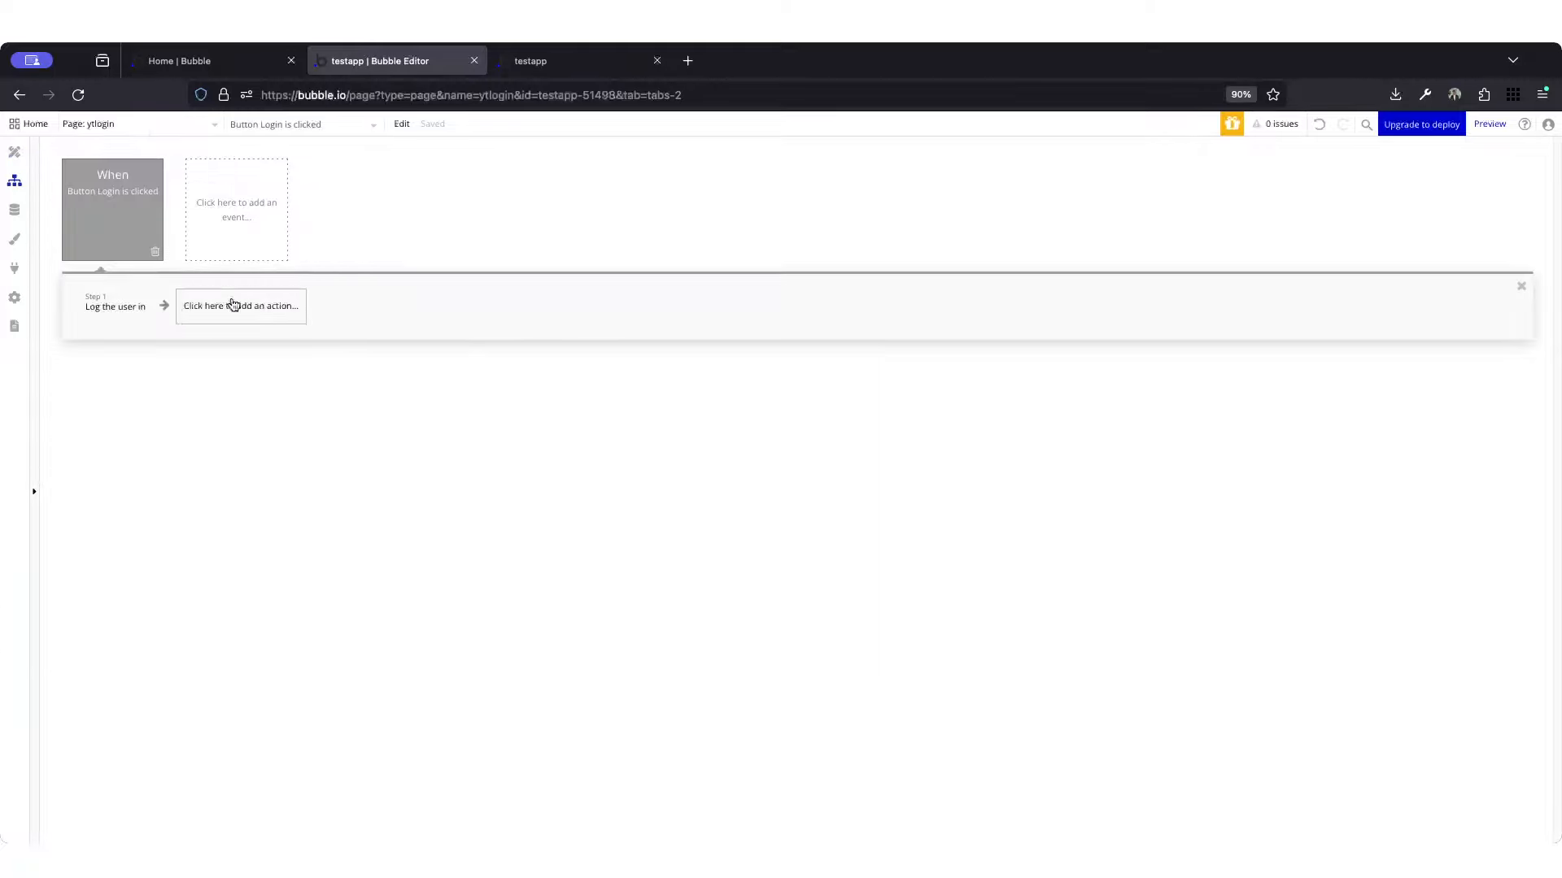
# Step: Add an "Open an external website" action after "Log the user in" in the Login button's workflow
pyautogui.click(91, 306)
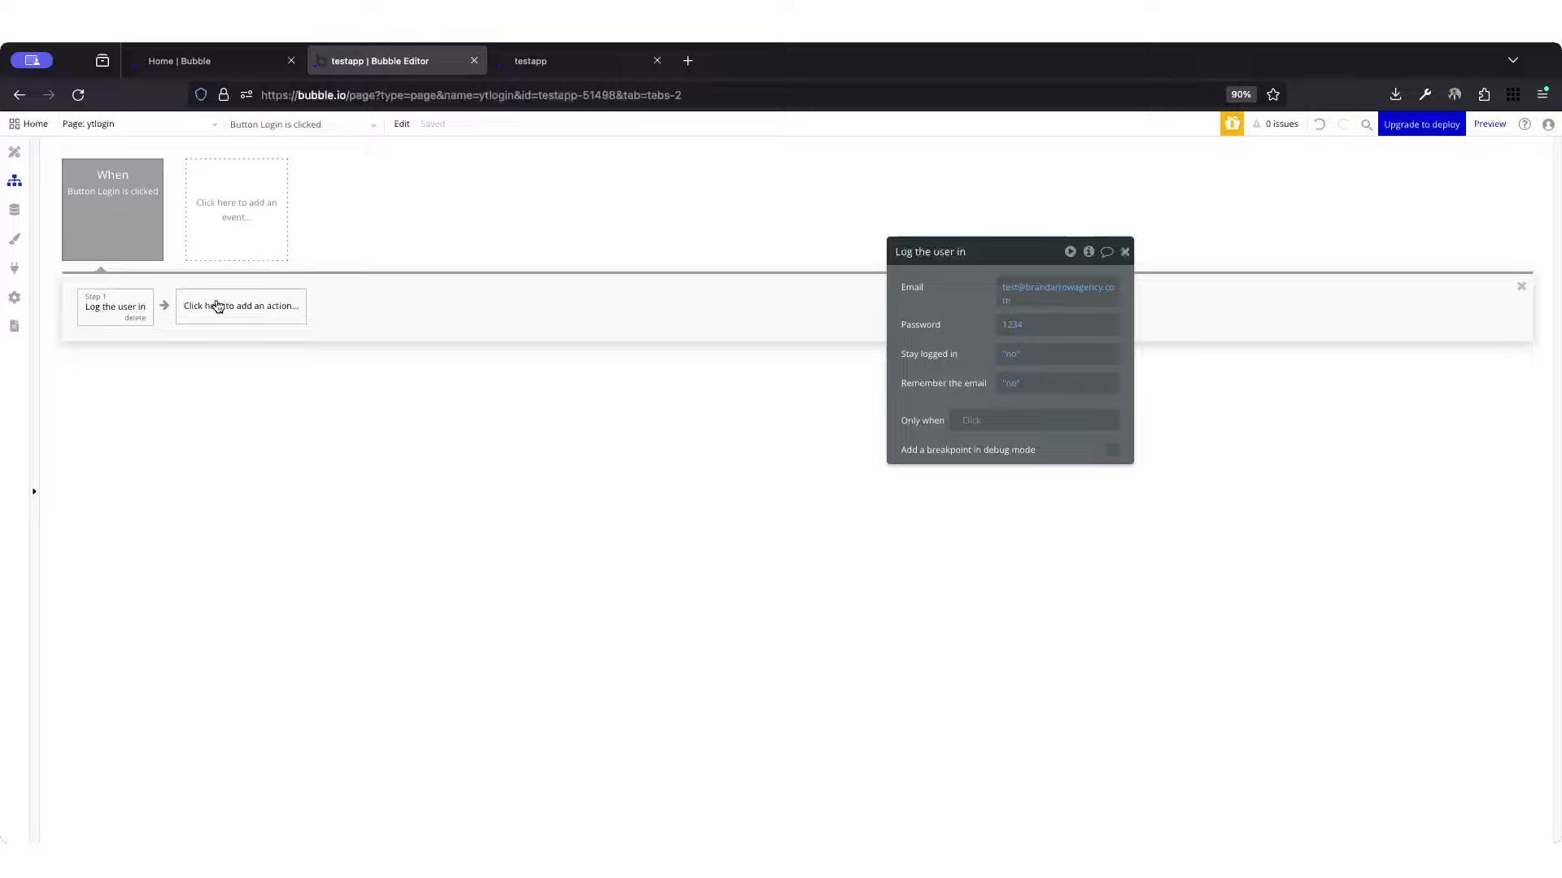
pyautogui.click(268, 306)
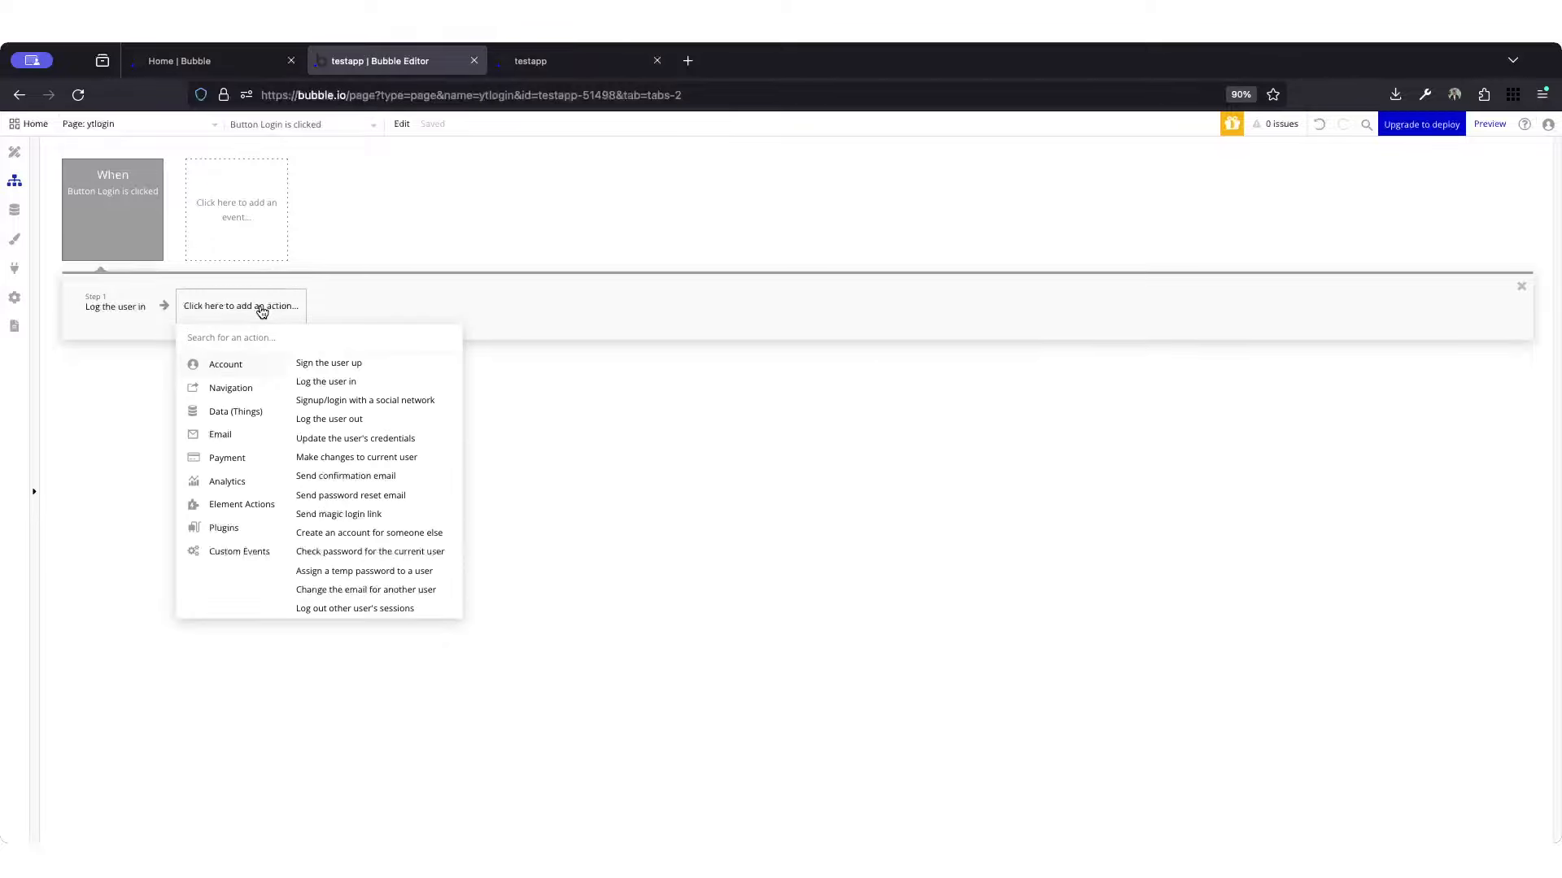
pyautogui.write('re')
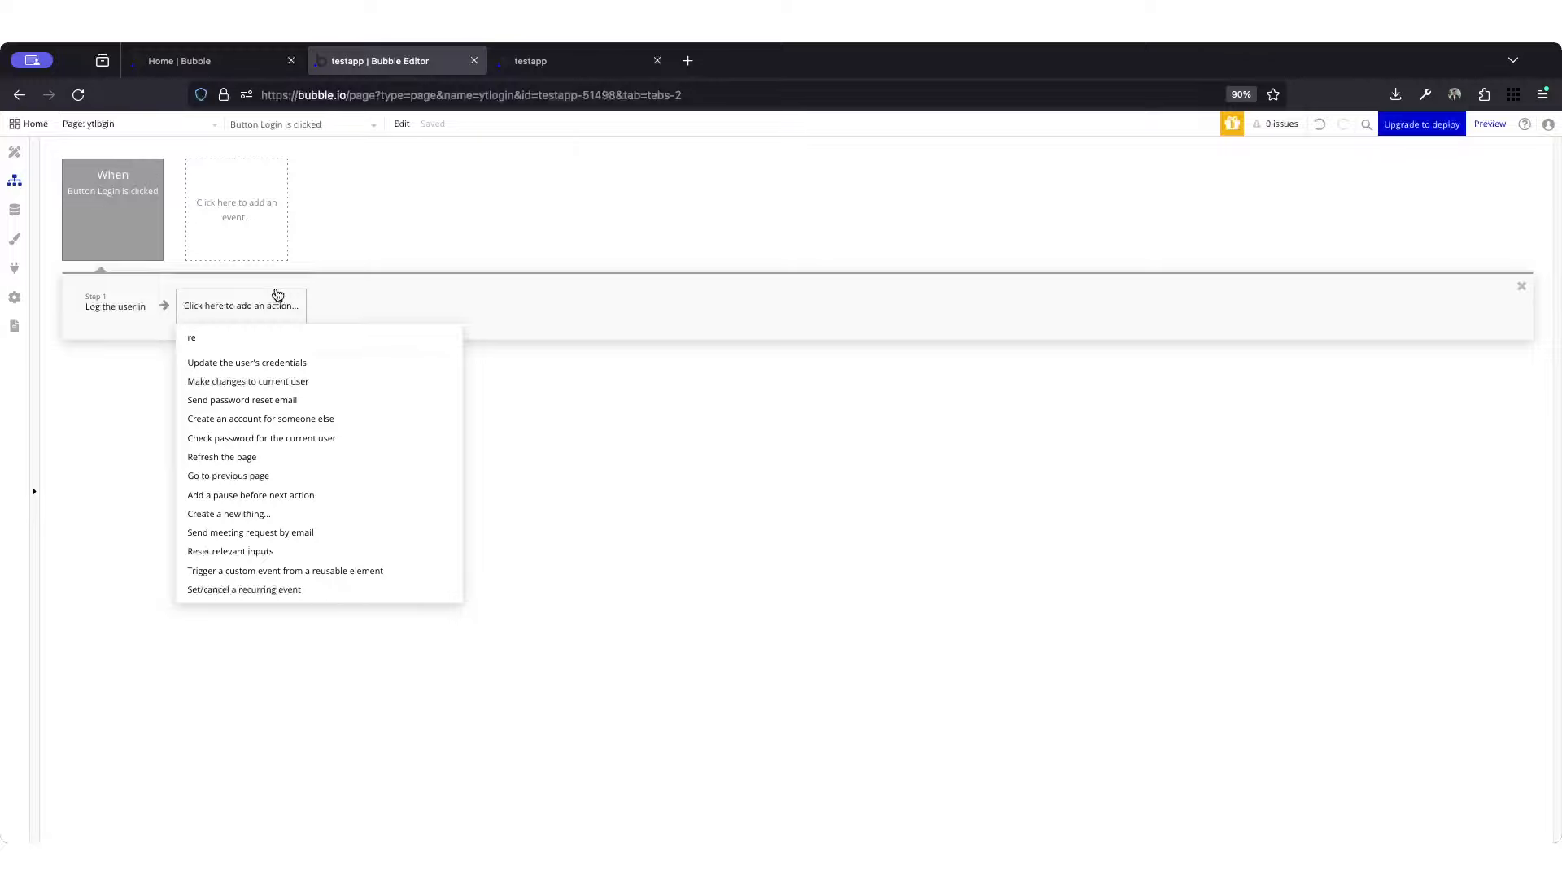
pyautogui.press('BackSpace')
pyautogui.press('BackSpace')
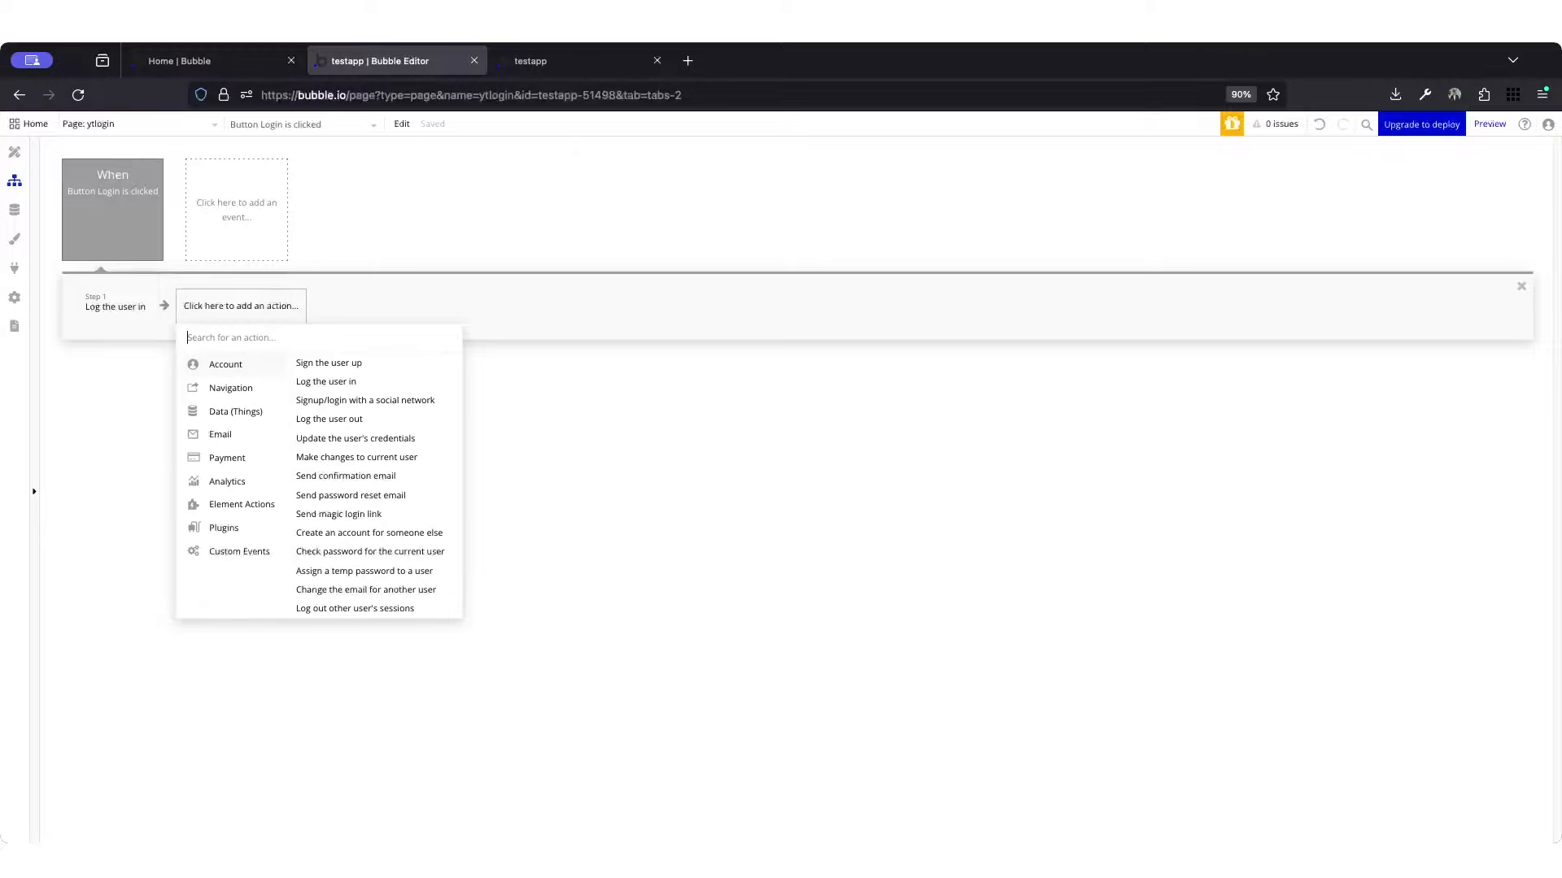
pyautogui.write('thi')
pyautogui.press('BackSpace')
pyautogui.press('BackSpace')
pyautogui.press('BackSpace')
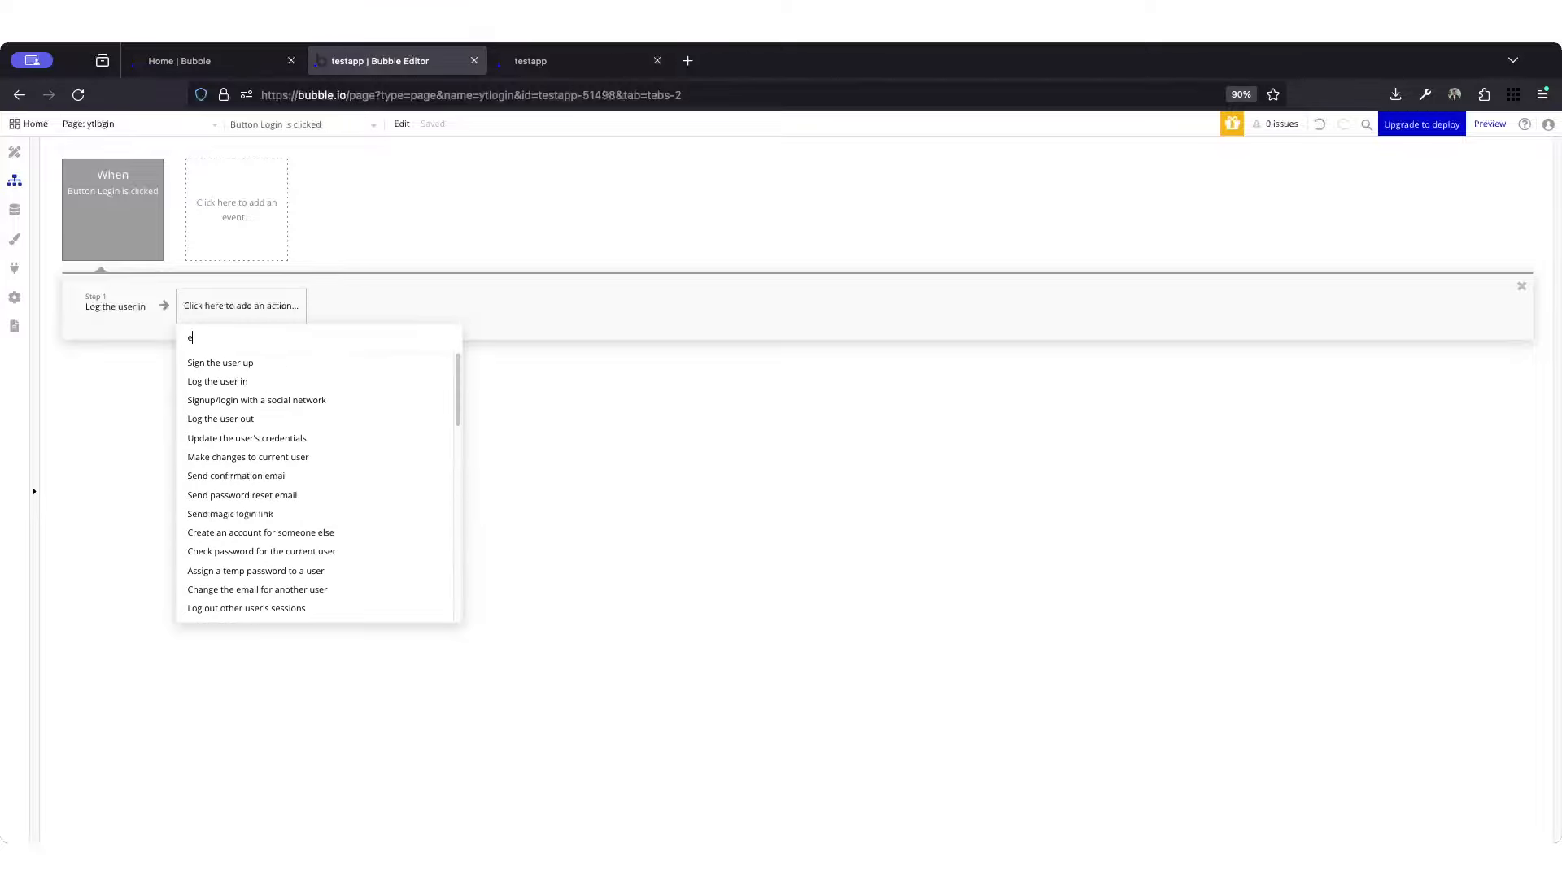
pyautogui.write('exte')
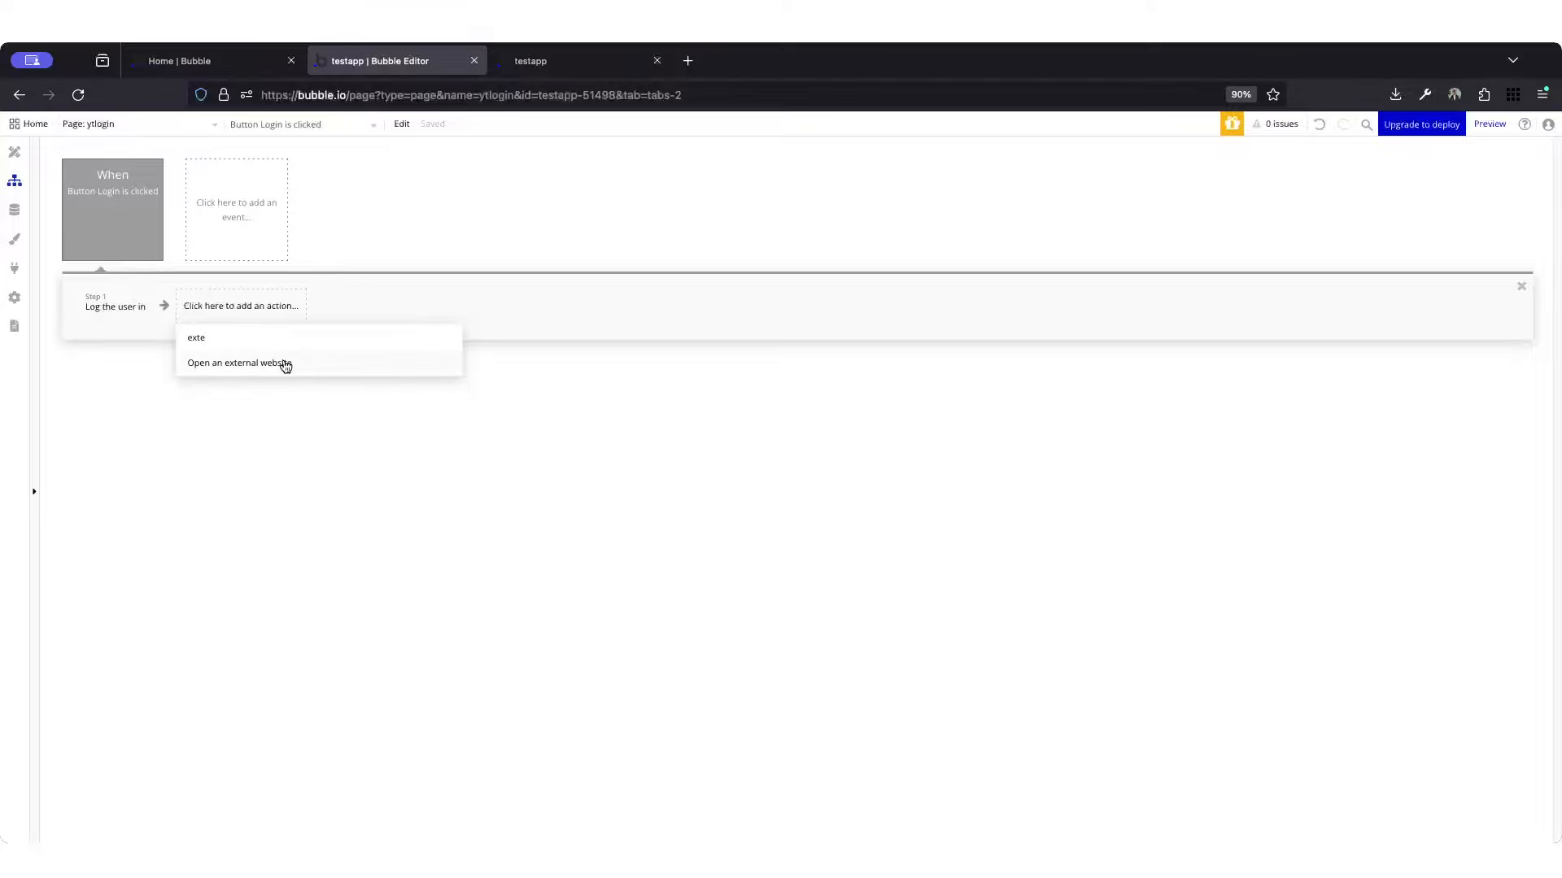
pyautogui.click(281, 360)
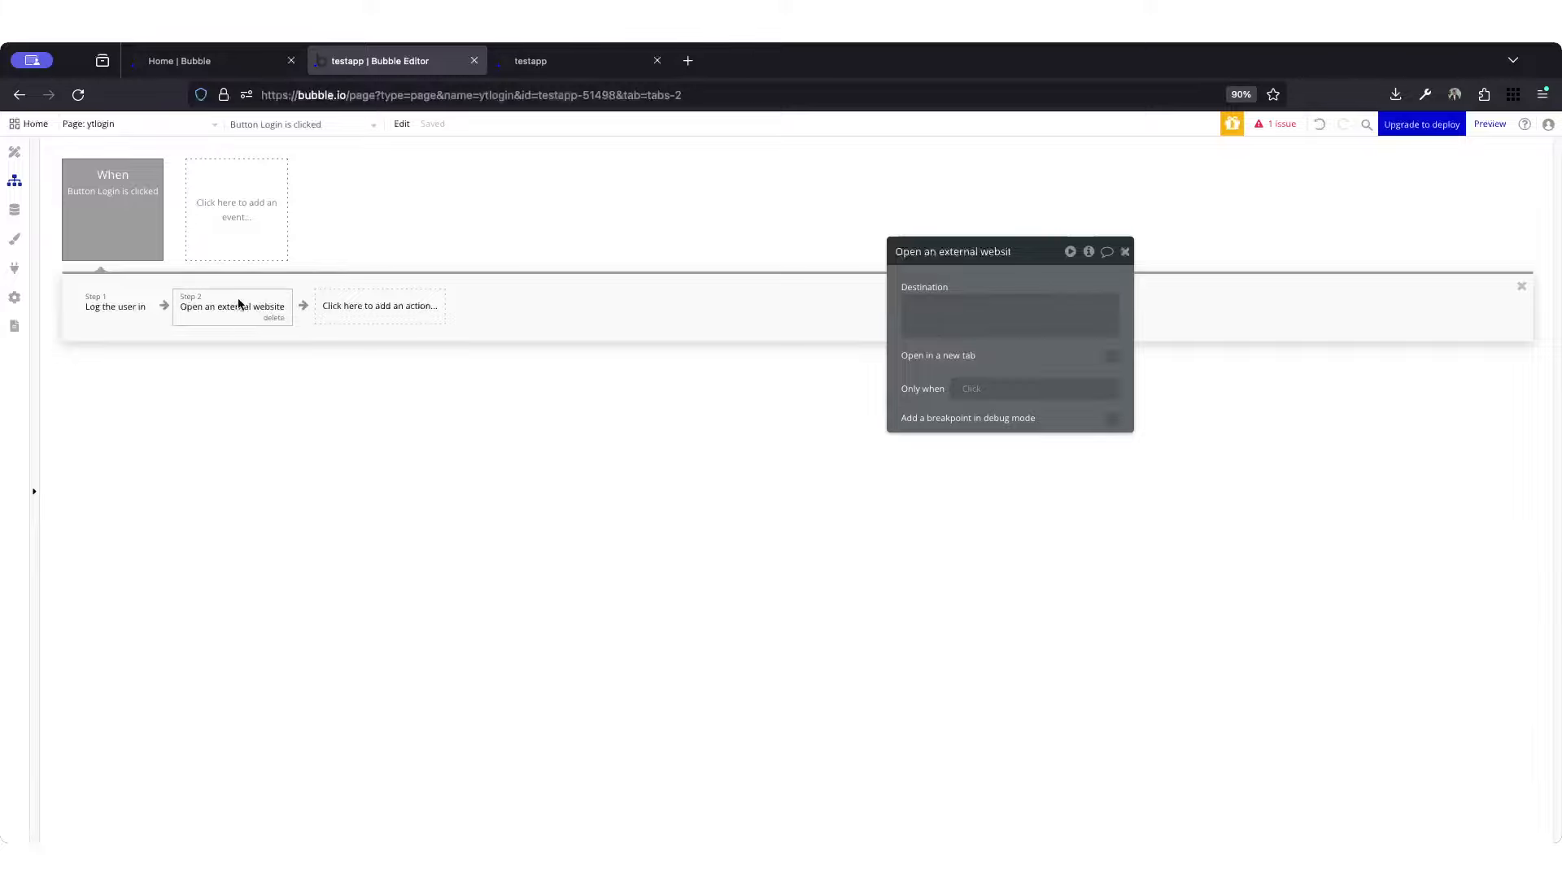
pyautogui.click(351, 309)
pyautogui.moveTo(367, 388)
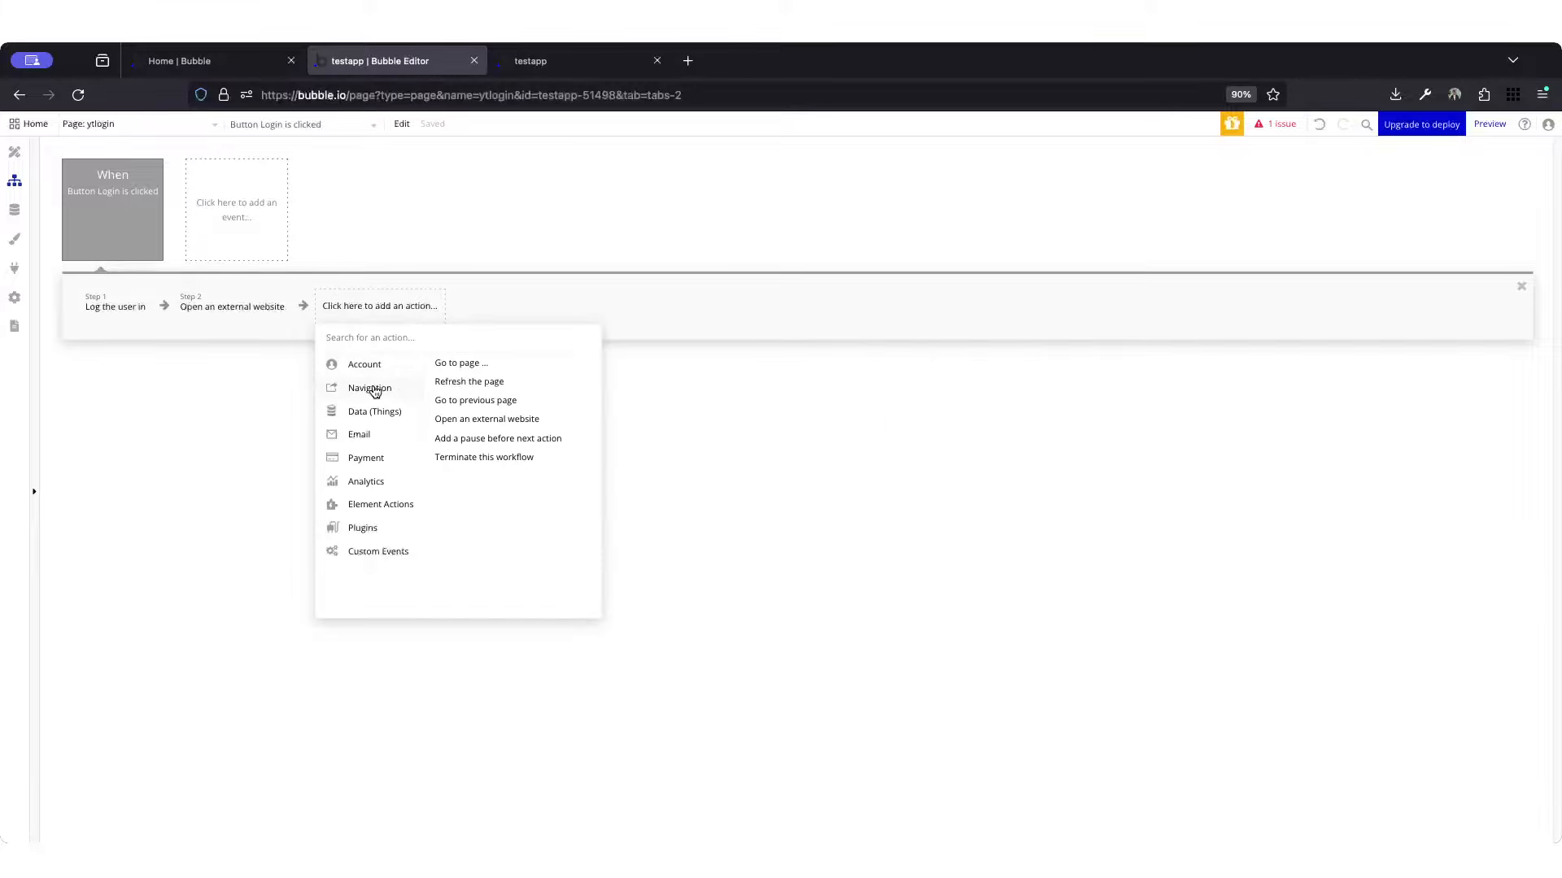
pyautogui.click(233, 309)
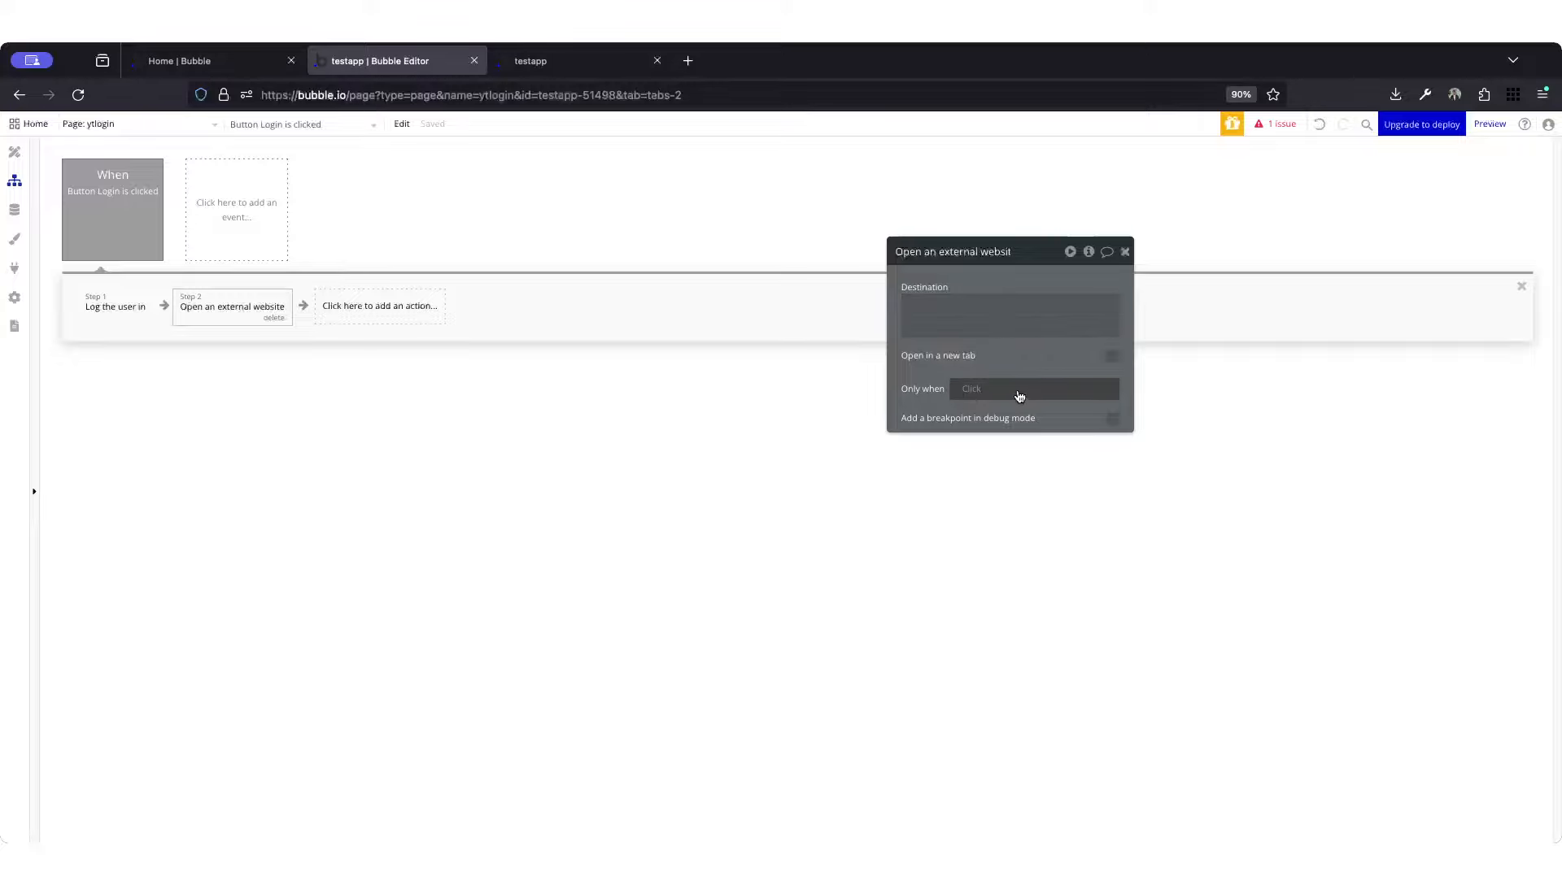
pyautogui.click(975, 392)
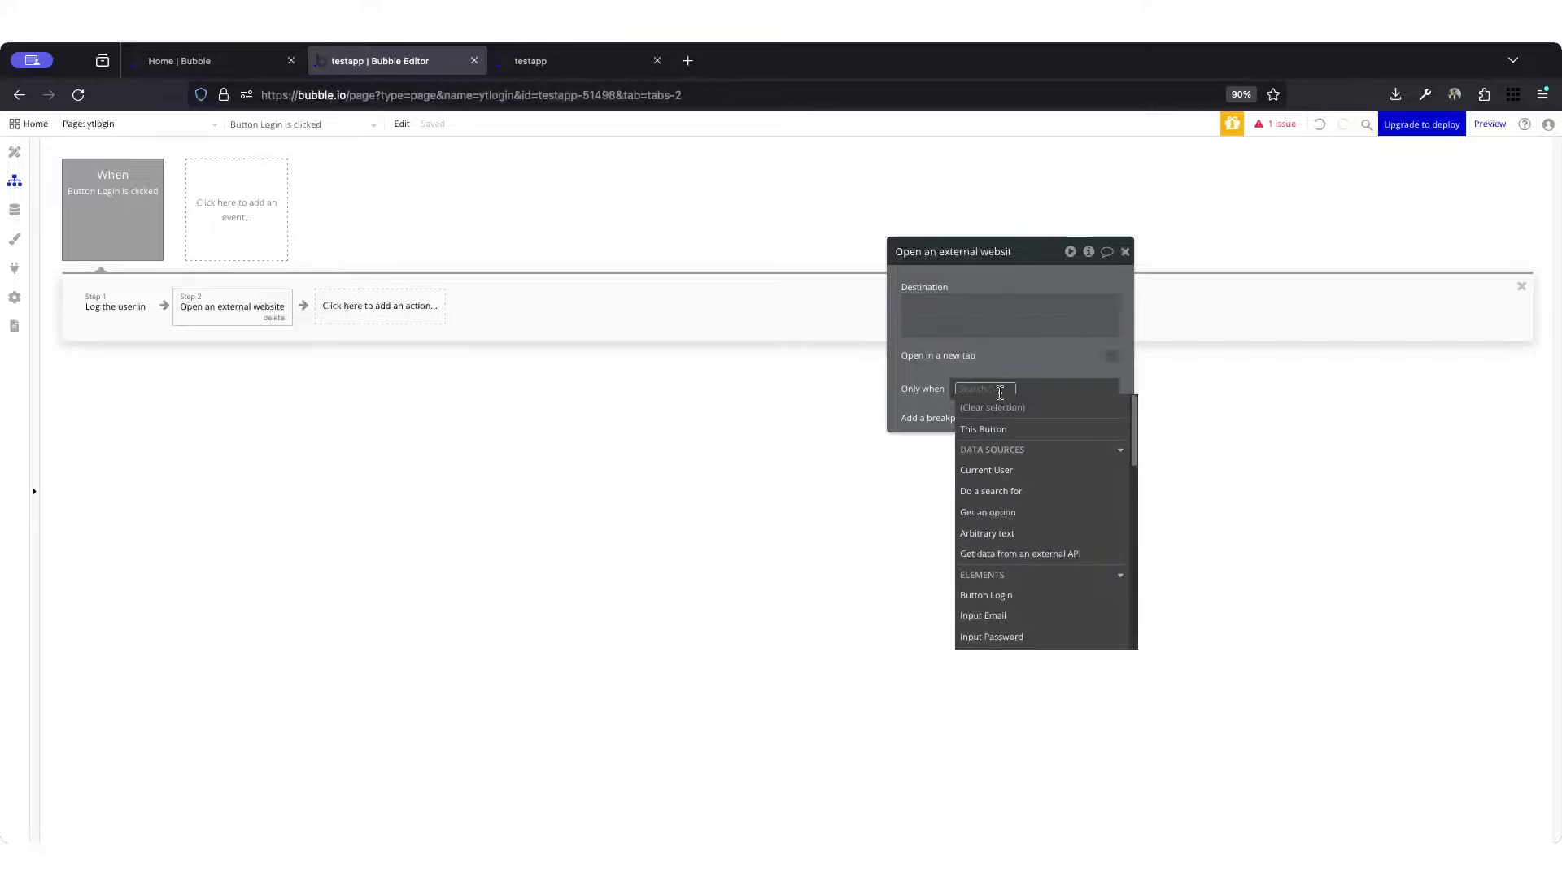
pyautogui.click(946, 300)
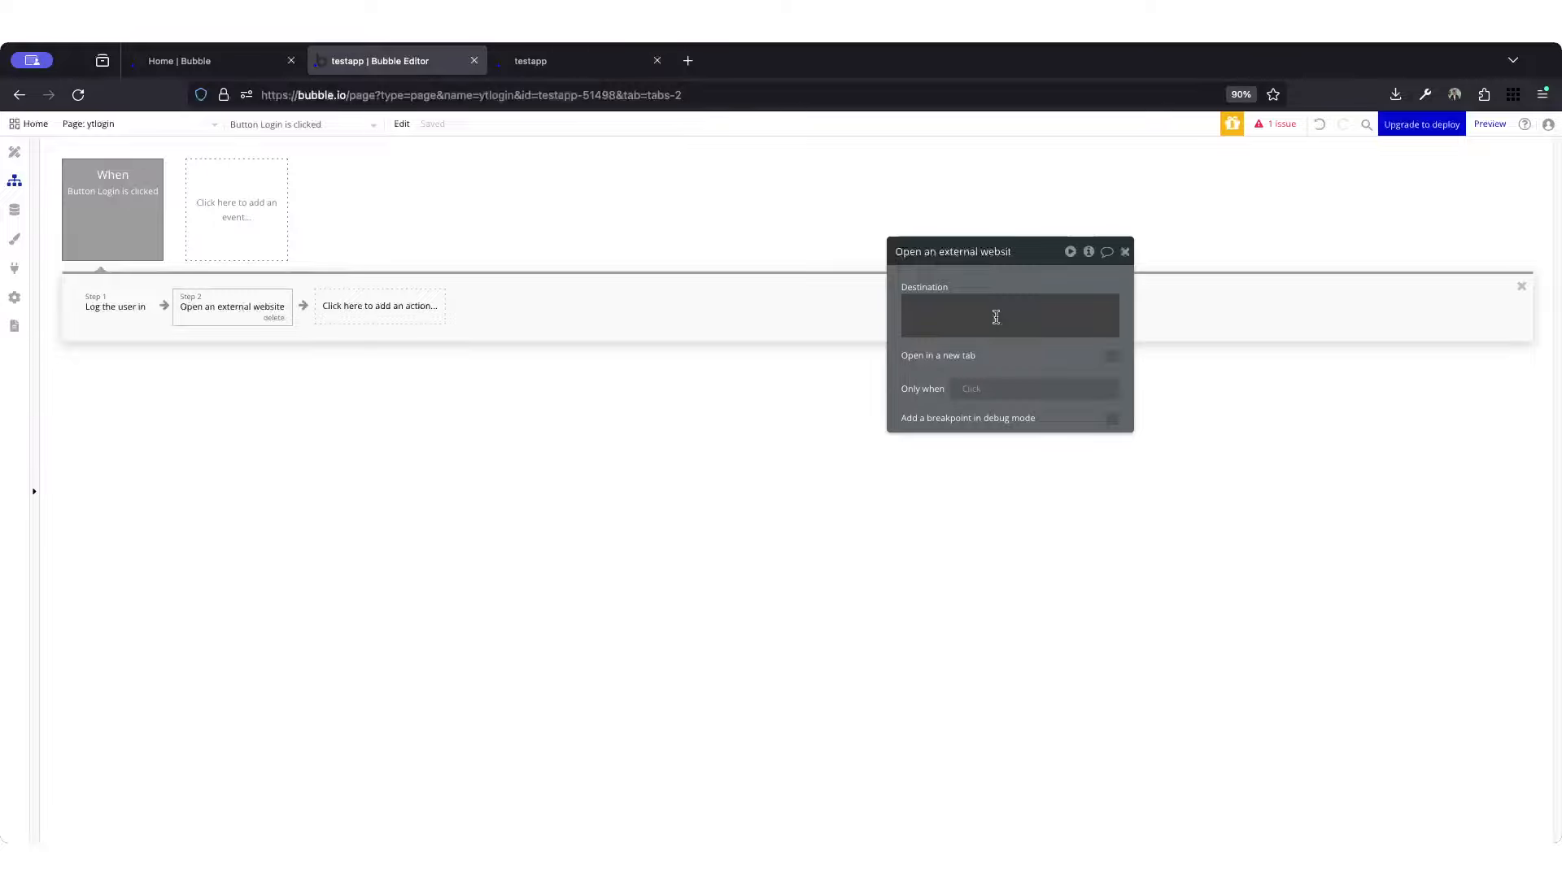
# Step: Examine the afterlogin parameter in the login page's URL in the app preview
pyautogui.click(606, 64)
pyautogui.click(670, 92)
pyautogui.click(729, 96)
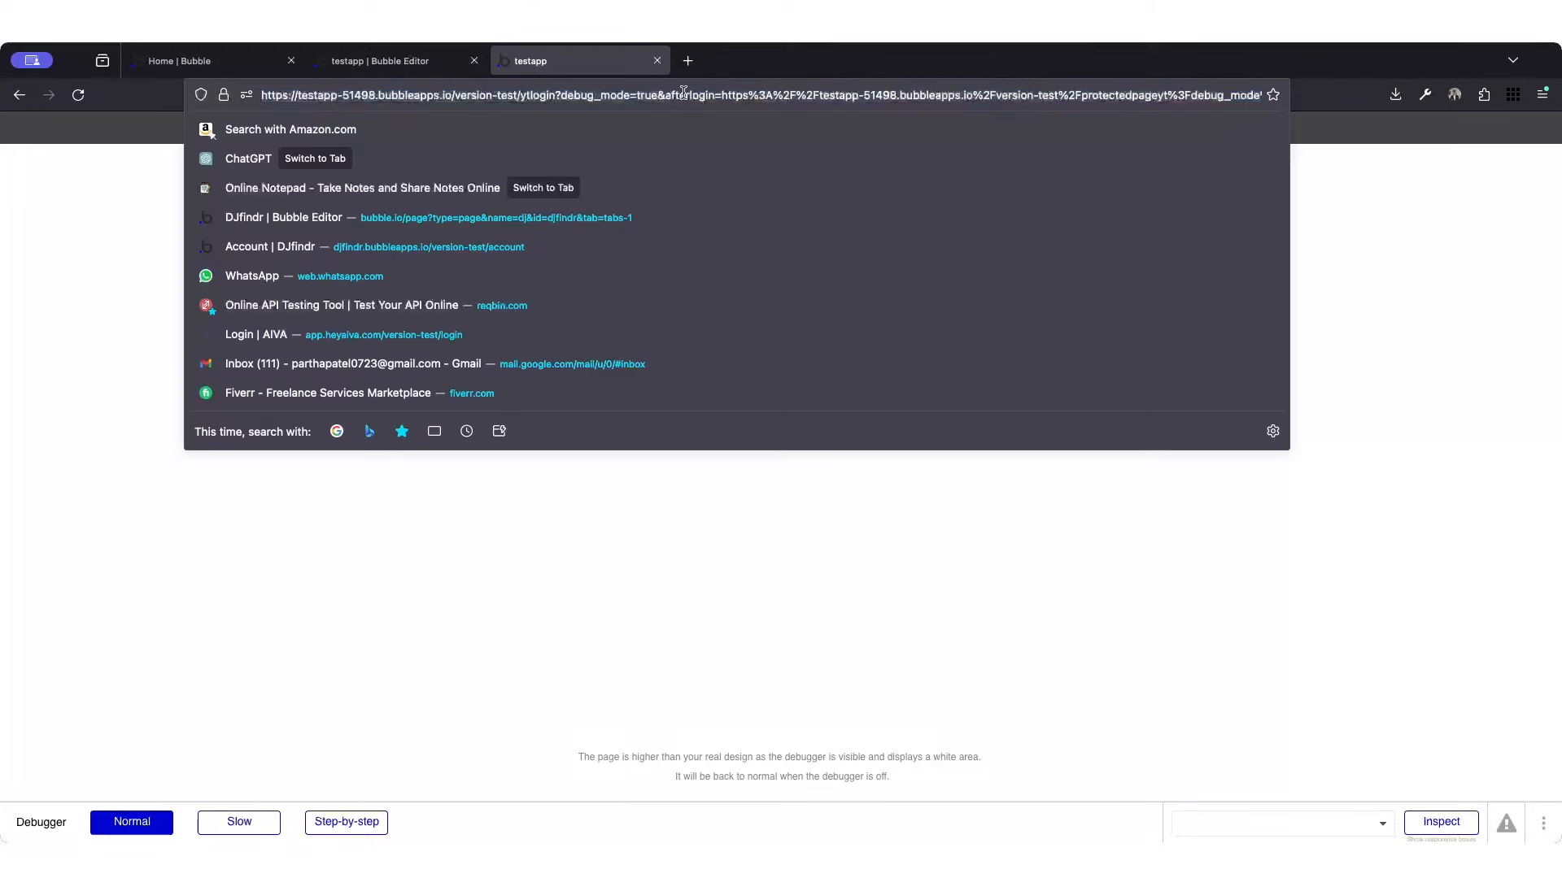
pyautogui.moveTo(666, 96); pyautogui.dragTo(721, 96)
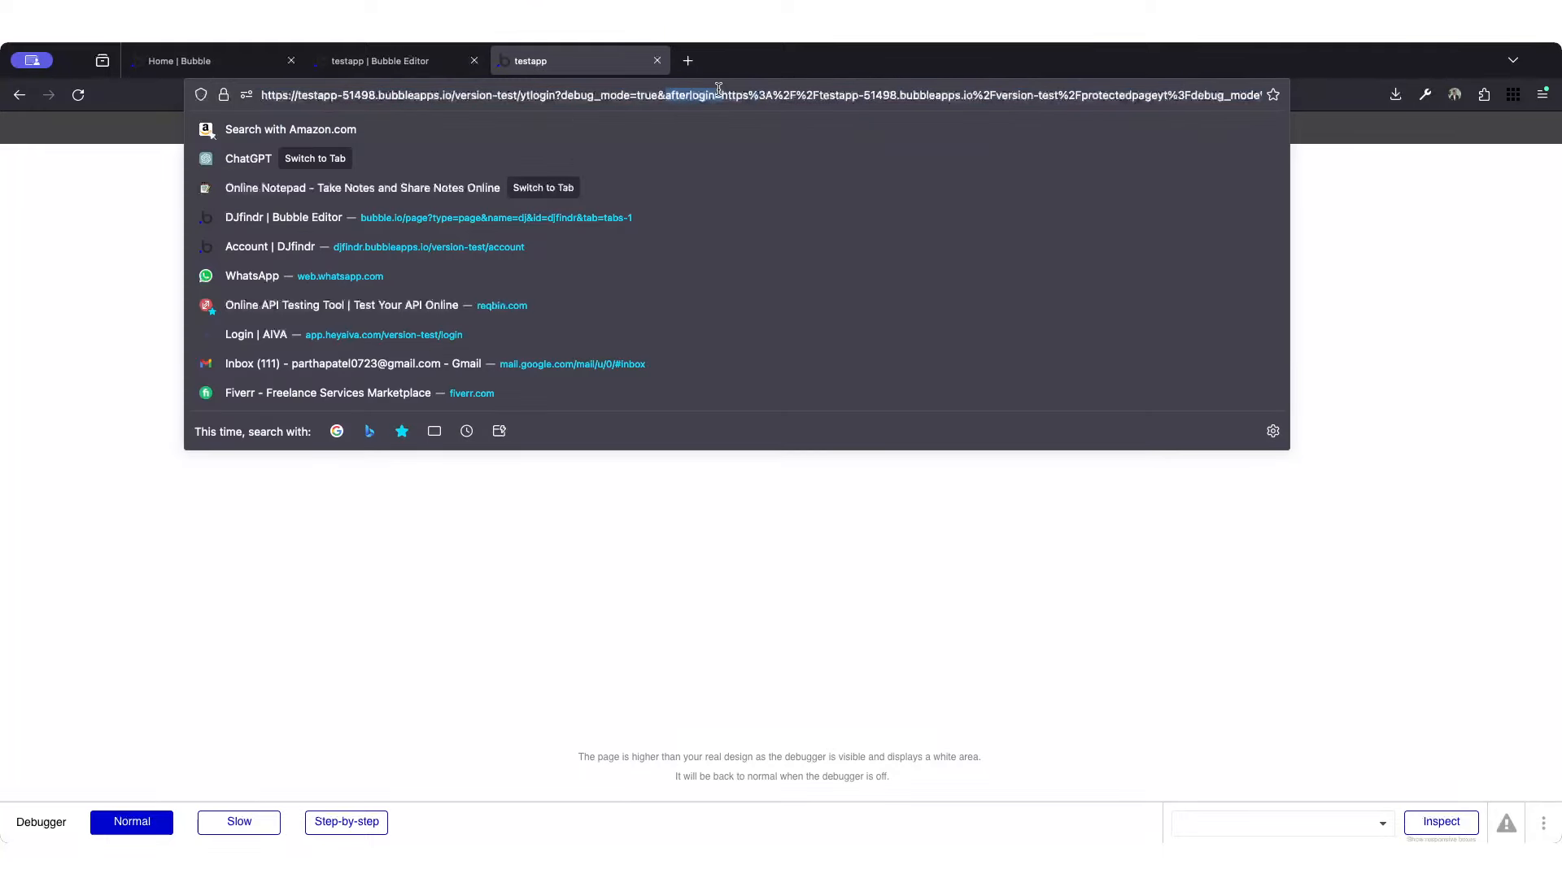
pyautogui.press('Return')
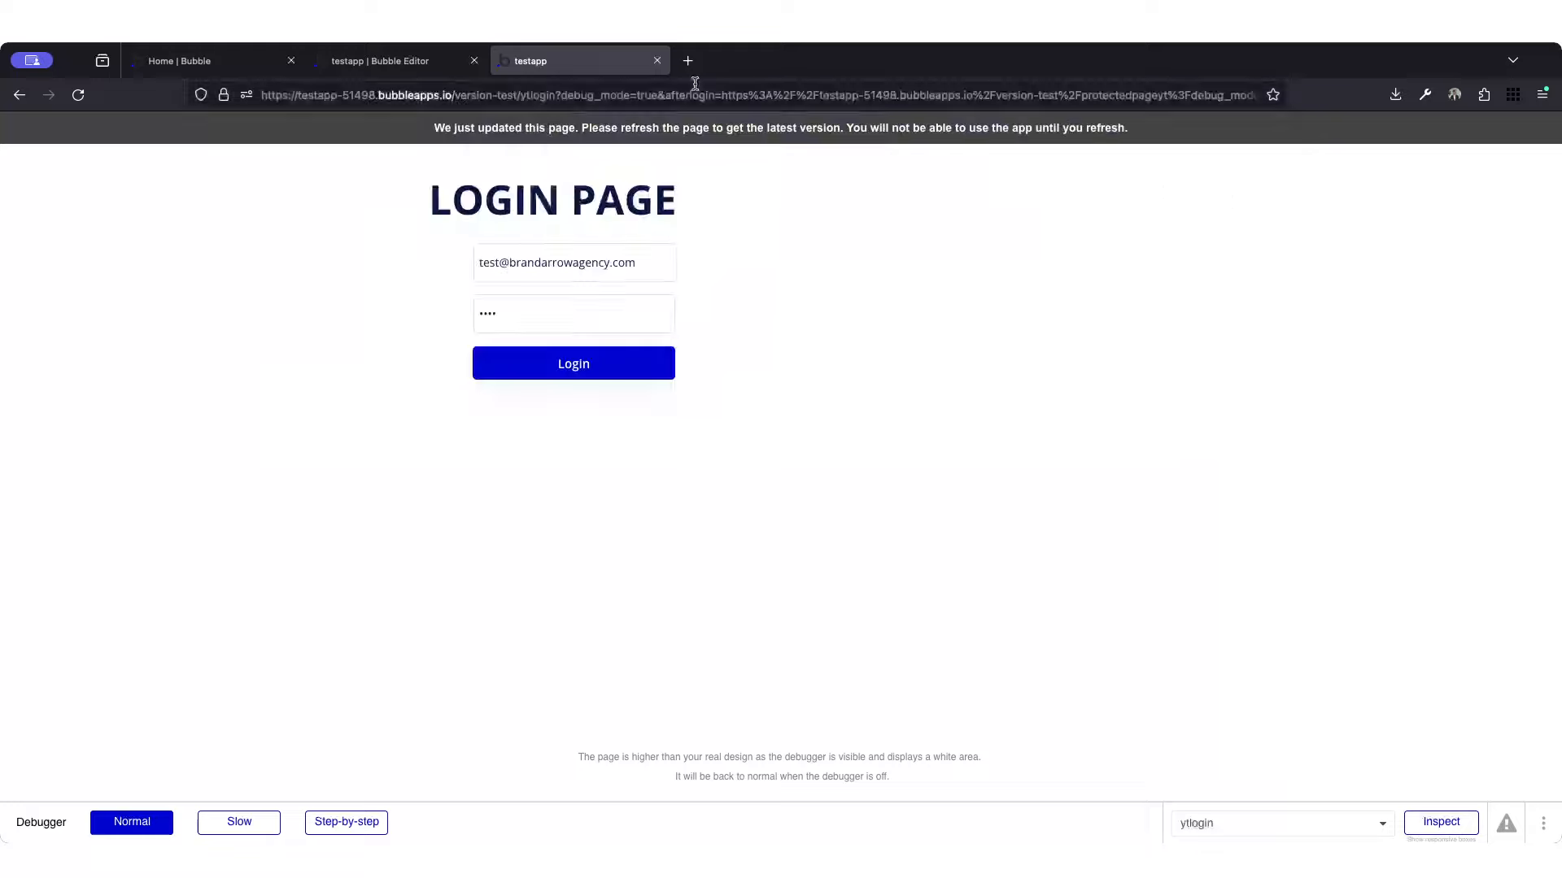
# Step: Return to the Bubble editor and make the "Open an external website" action run only when the text URL parameter afterlogin is not empty
pyautogui.click(406, 61)
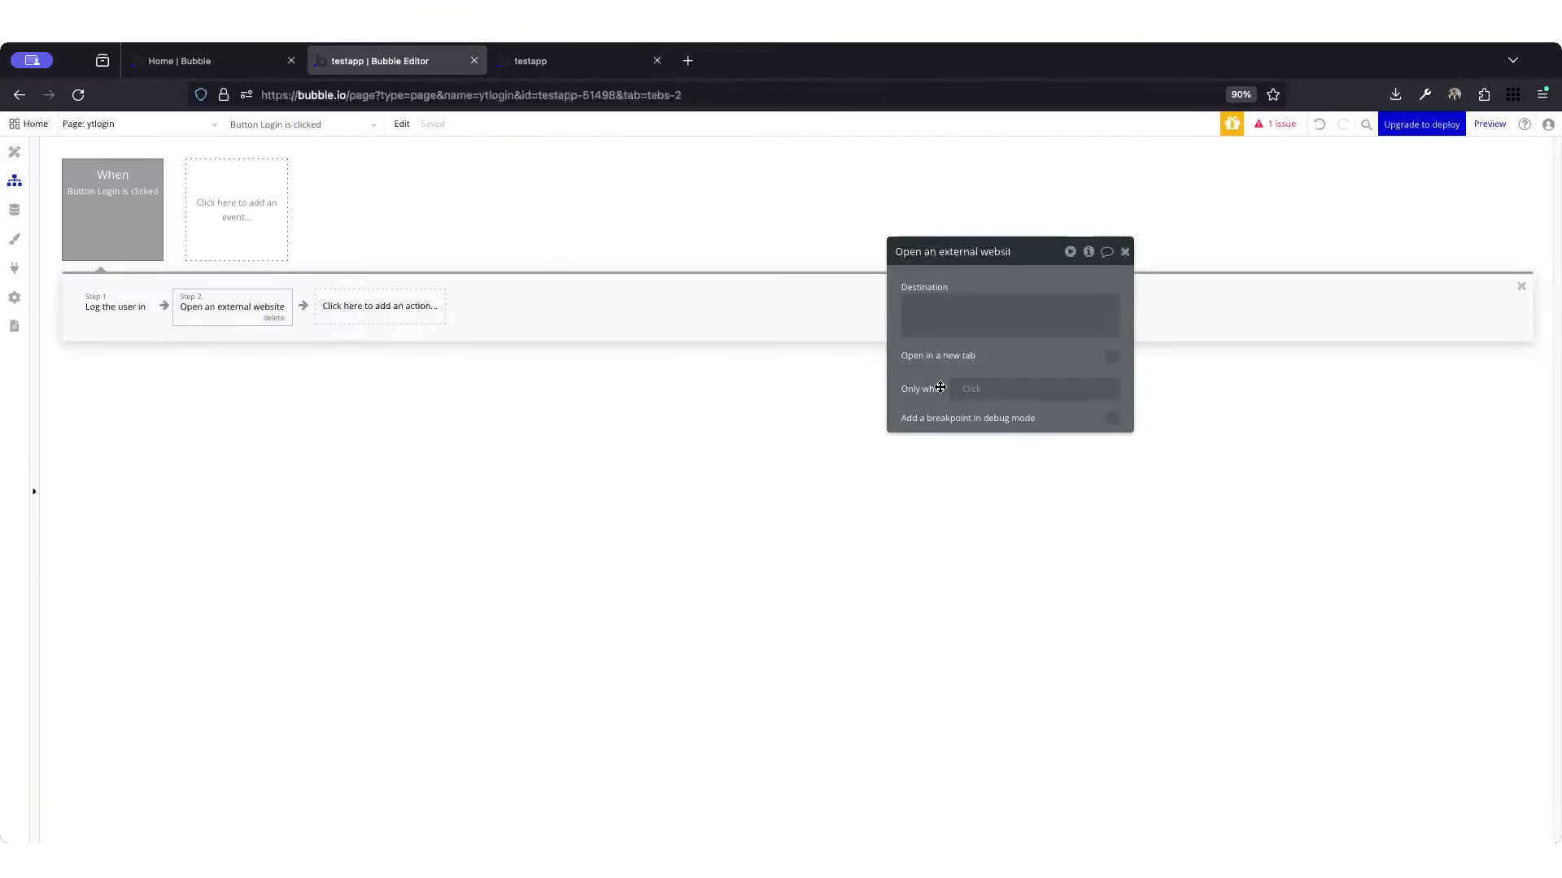
pyautogui.click(973, 389)
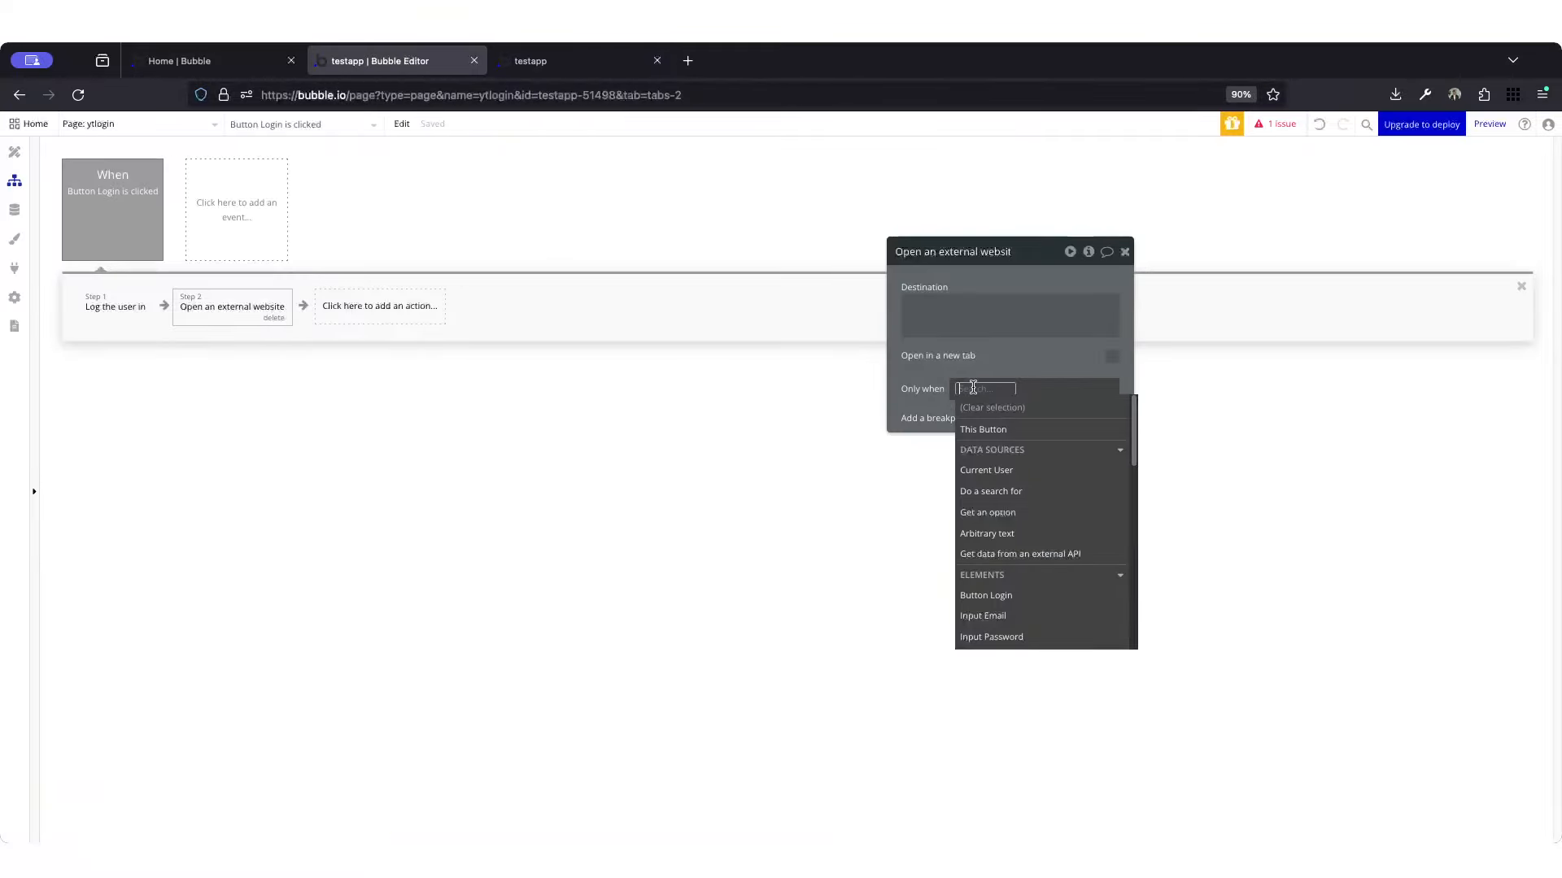
pyautogui.write('get d')
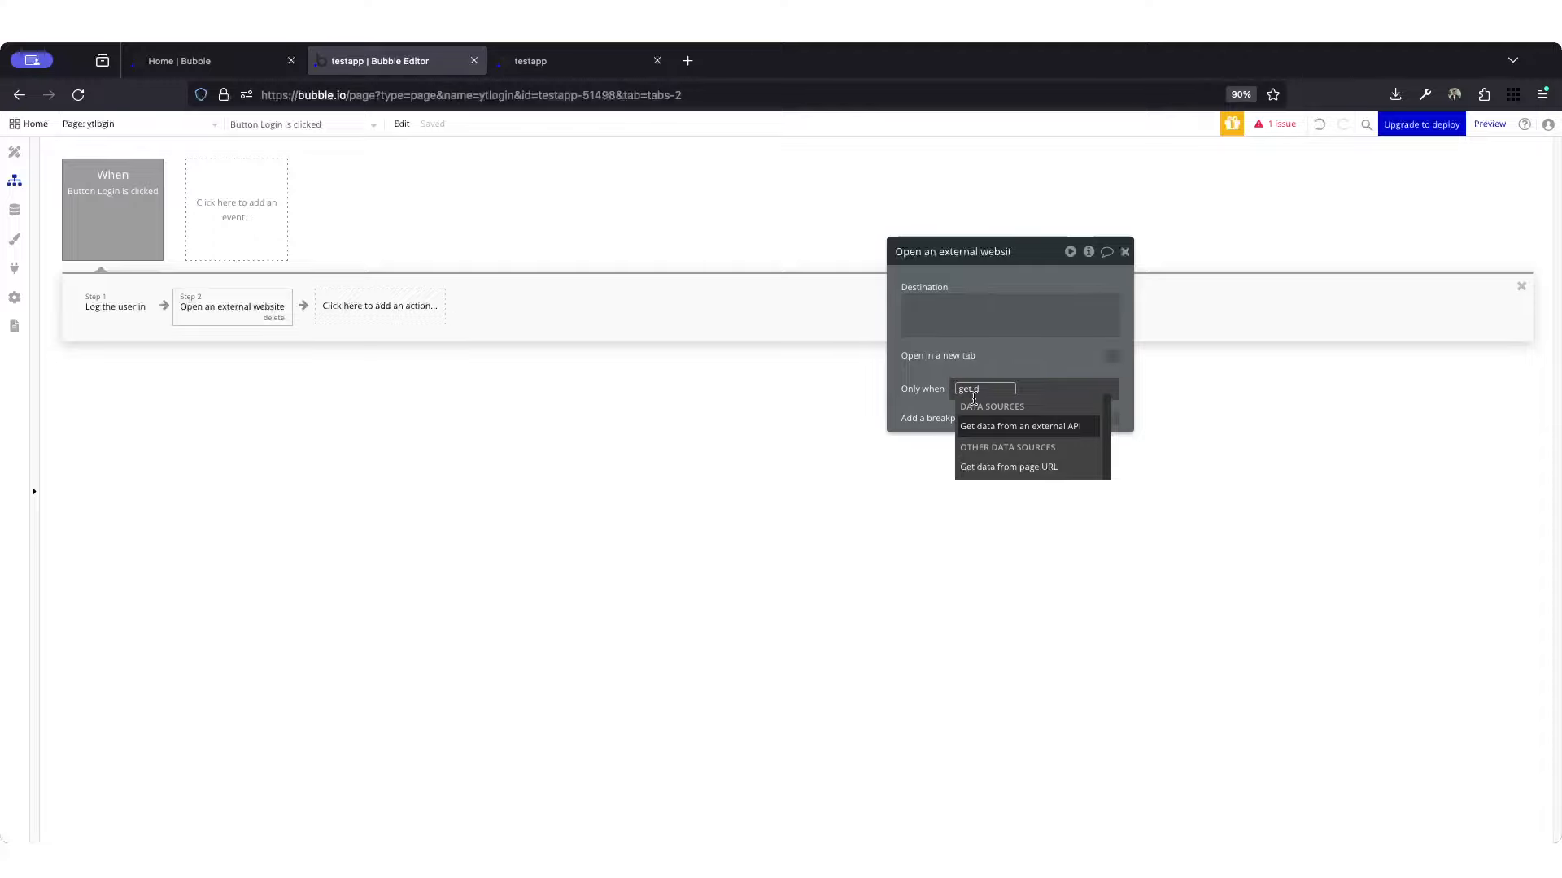
pyautogui.click(1002, 465)
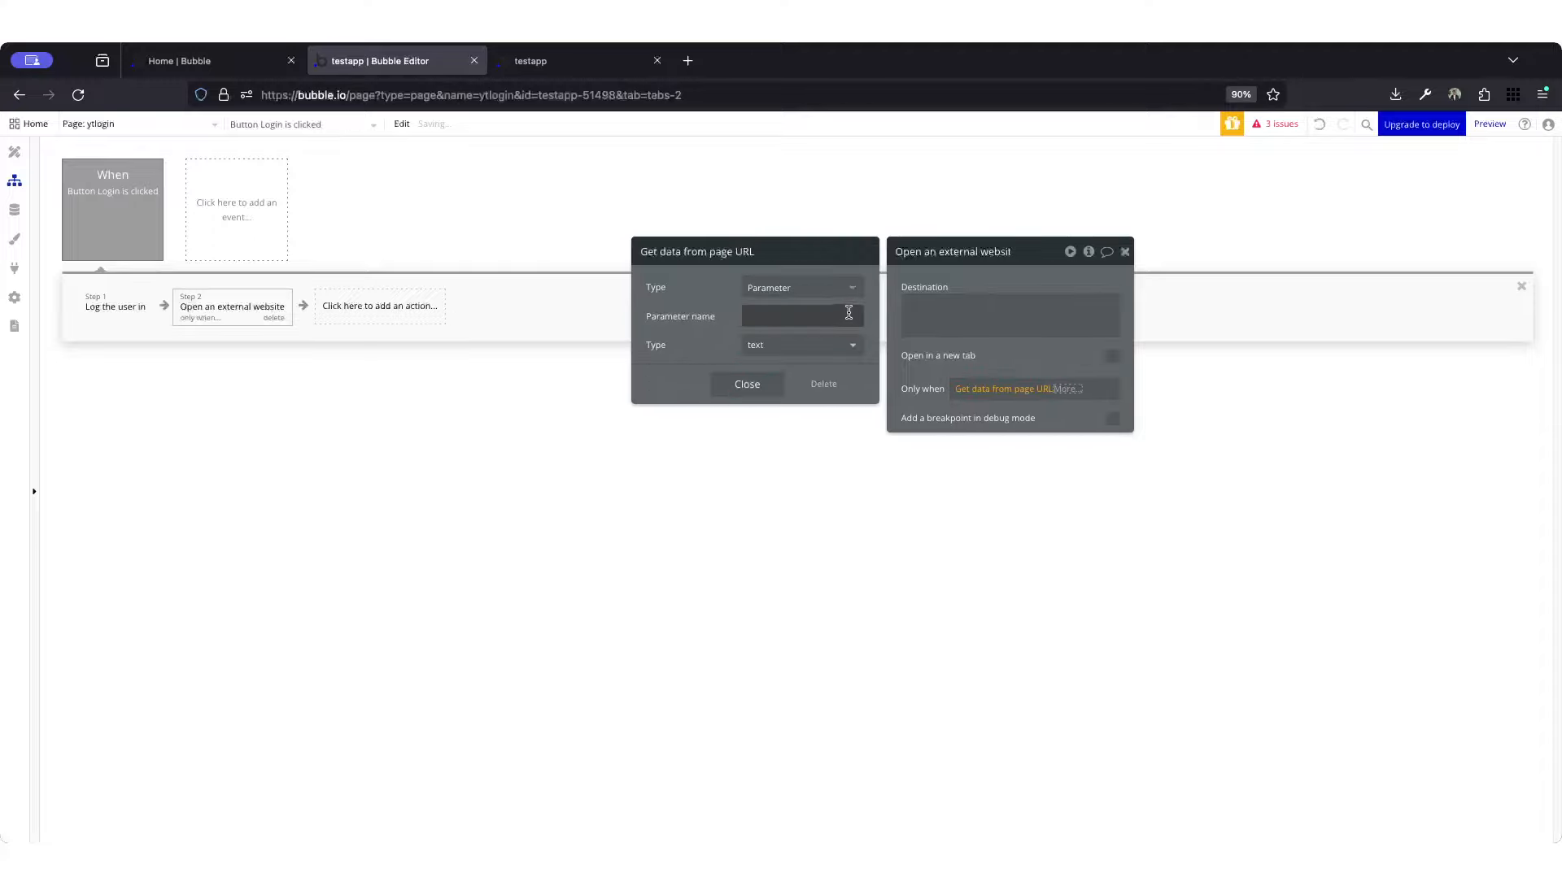
pyautogui.write('a')
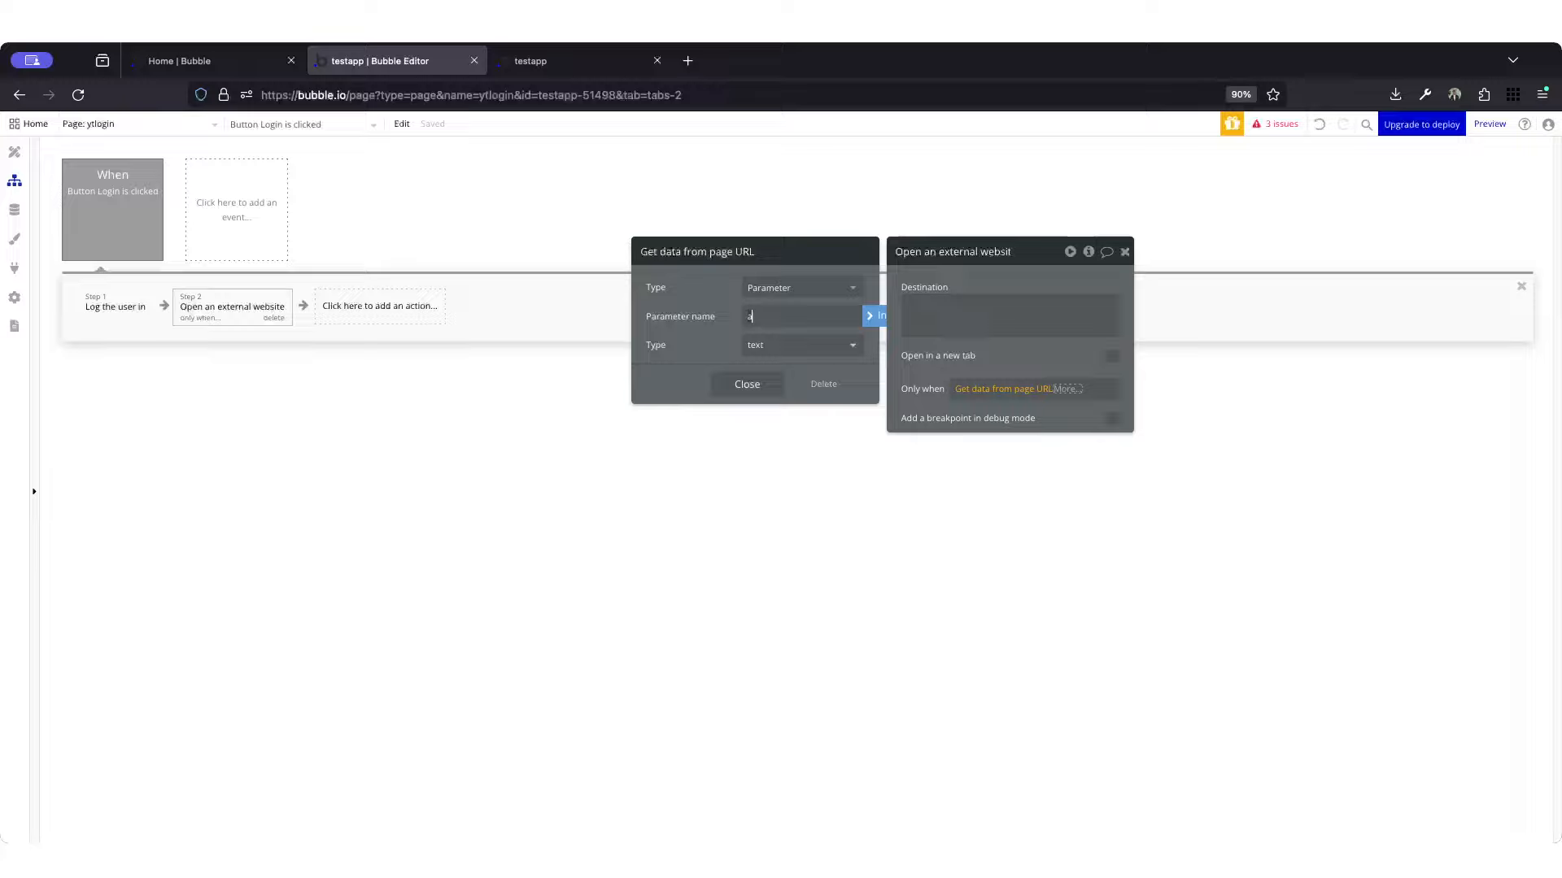
pyautogui.write('fterlogin')
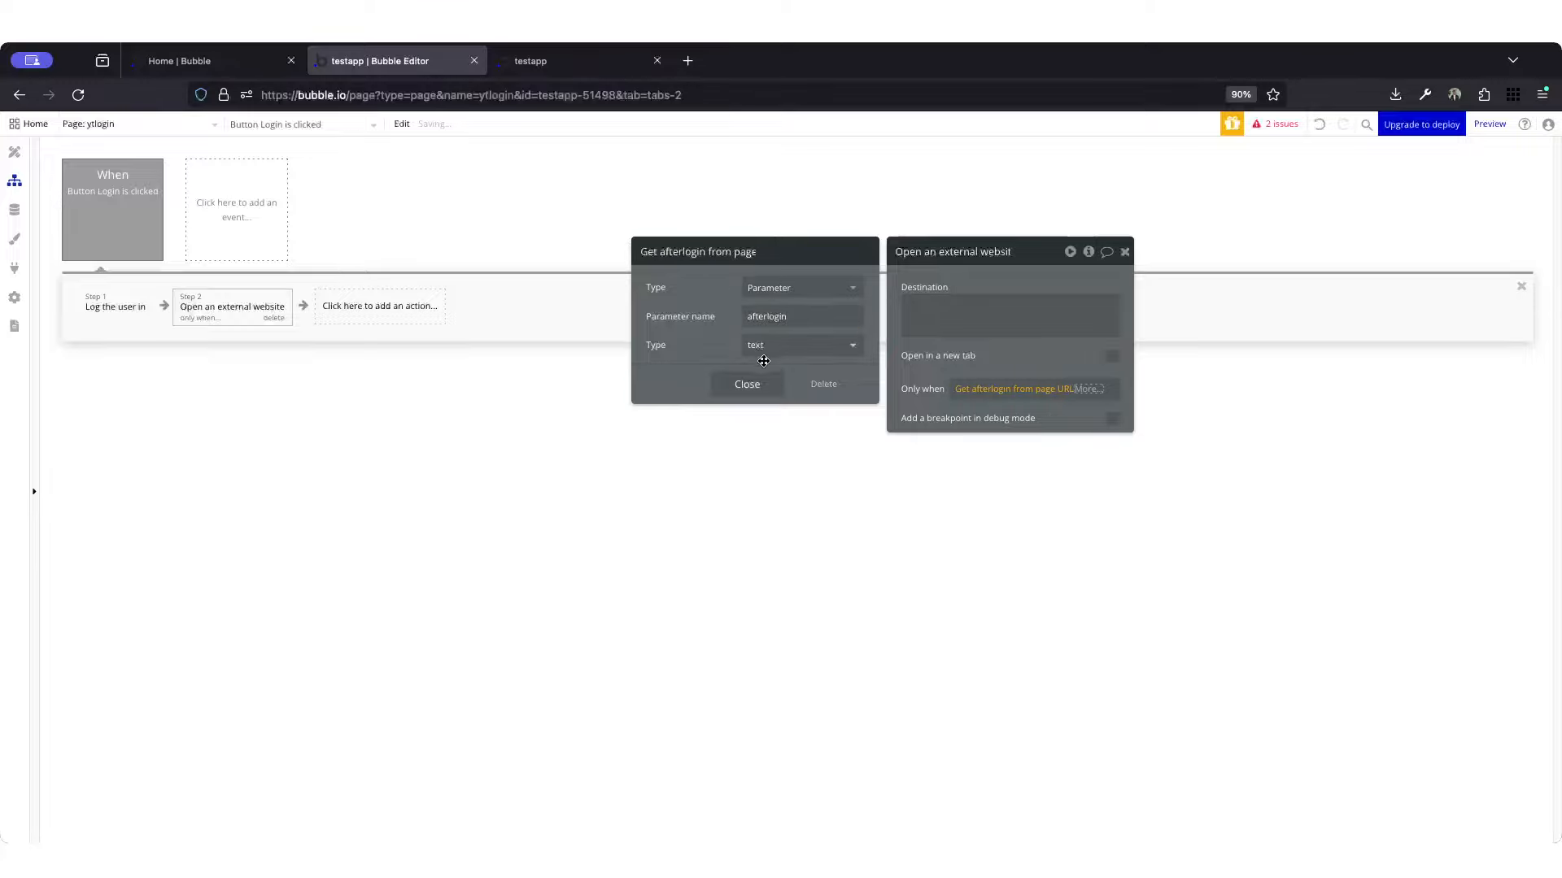
pyautogui.click(747, 384)
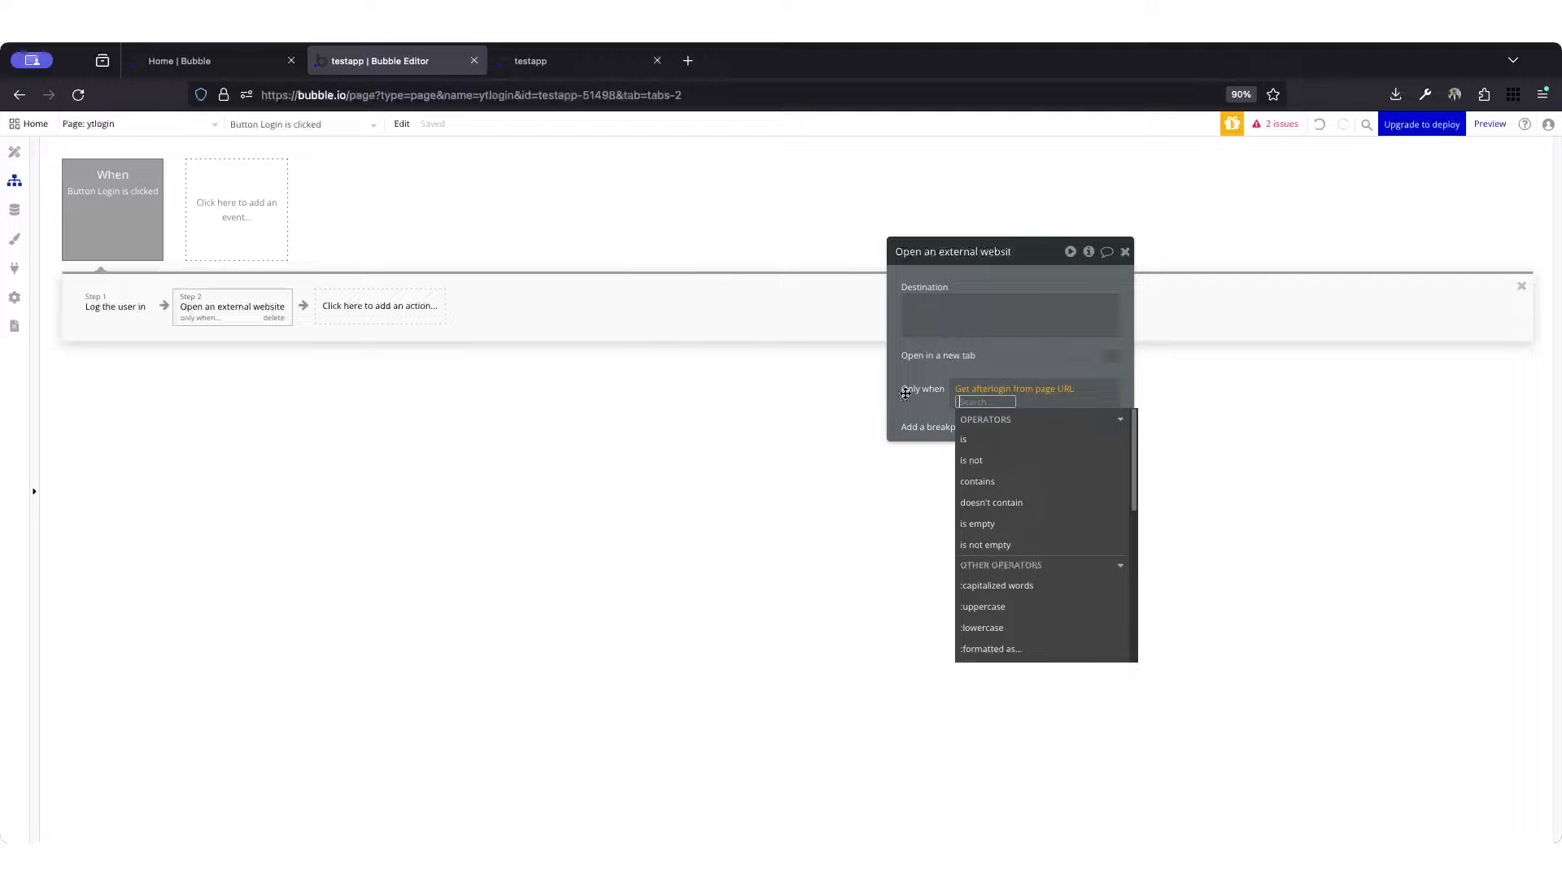
pyautogui.click(1012, 545)
pyautogui.click(934, 454)
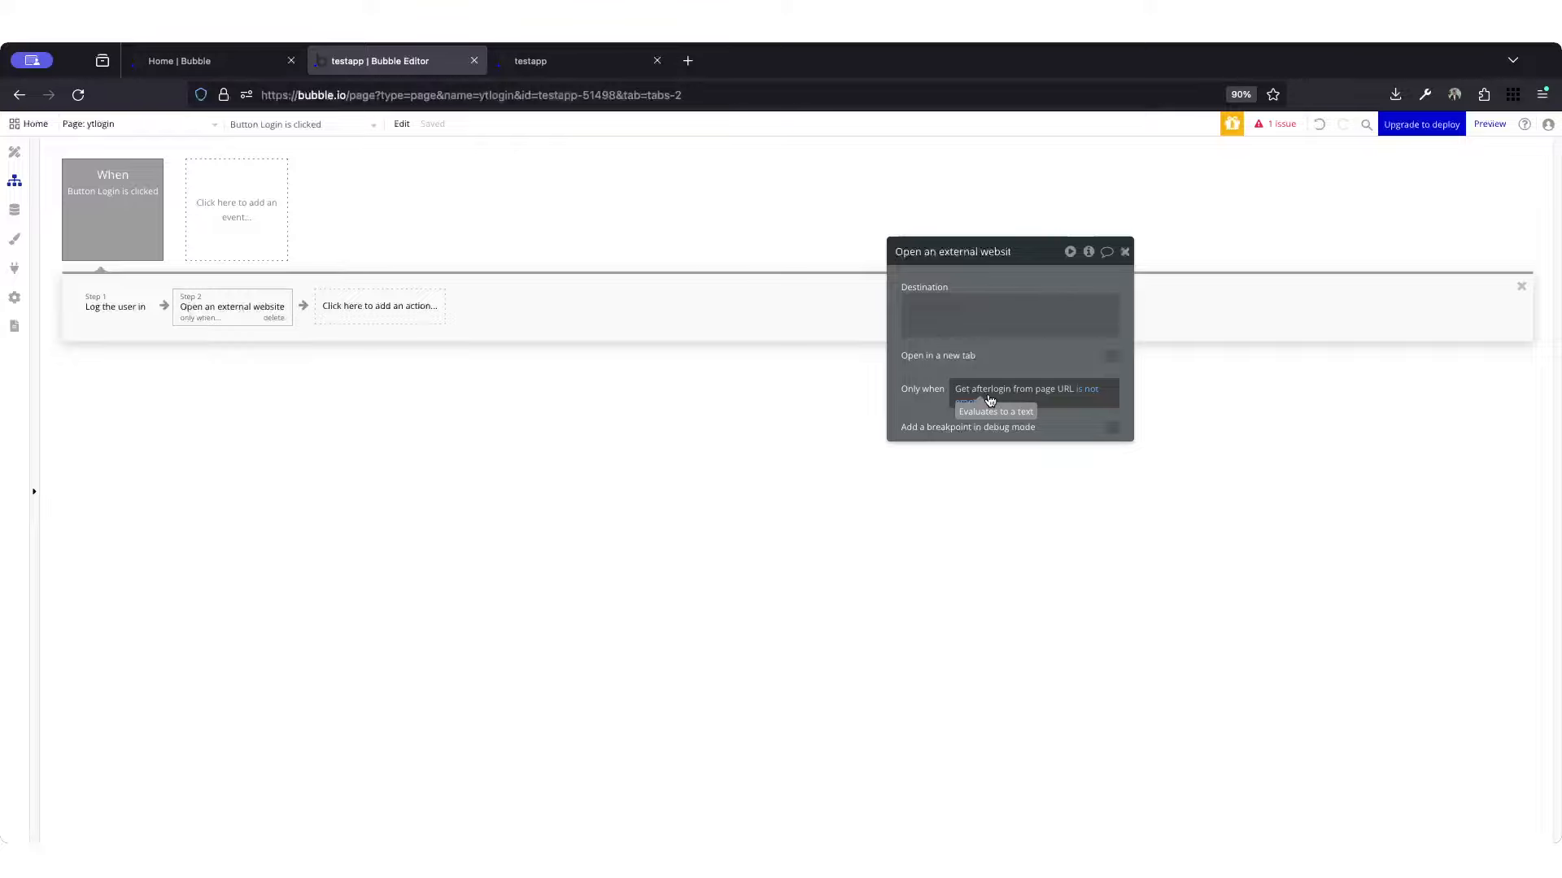
# Step: Set the action's destination to the afterlogin parameter taken from the page URL, and close the action's properties
pyautogui.click(952, 306)
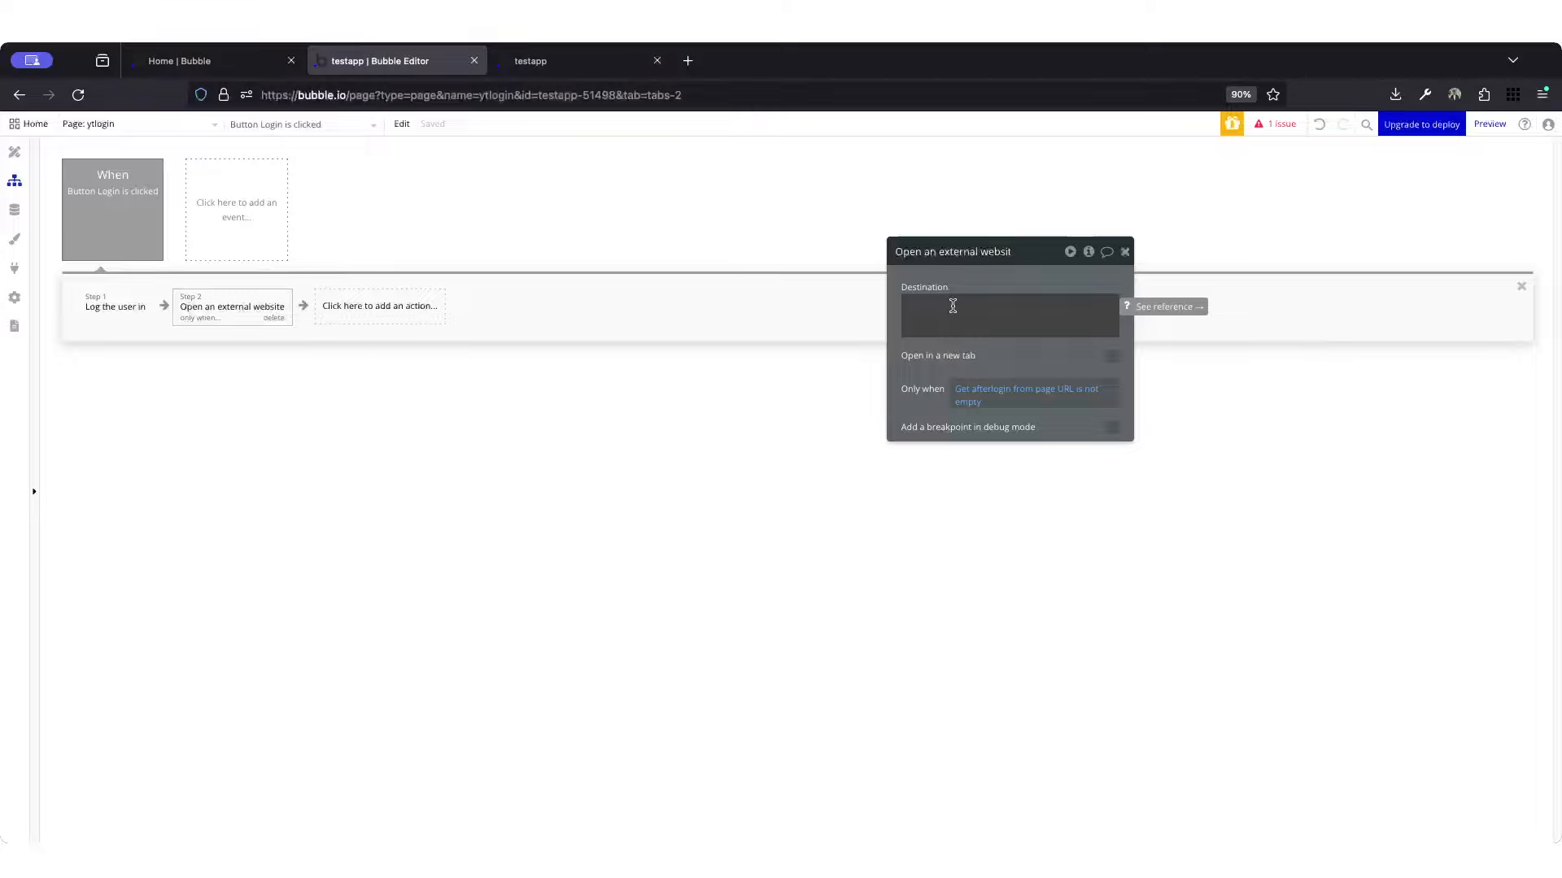
pyautogui.click(953, 306)
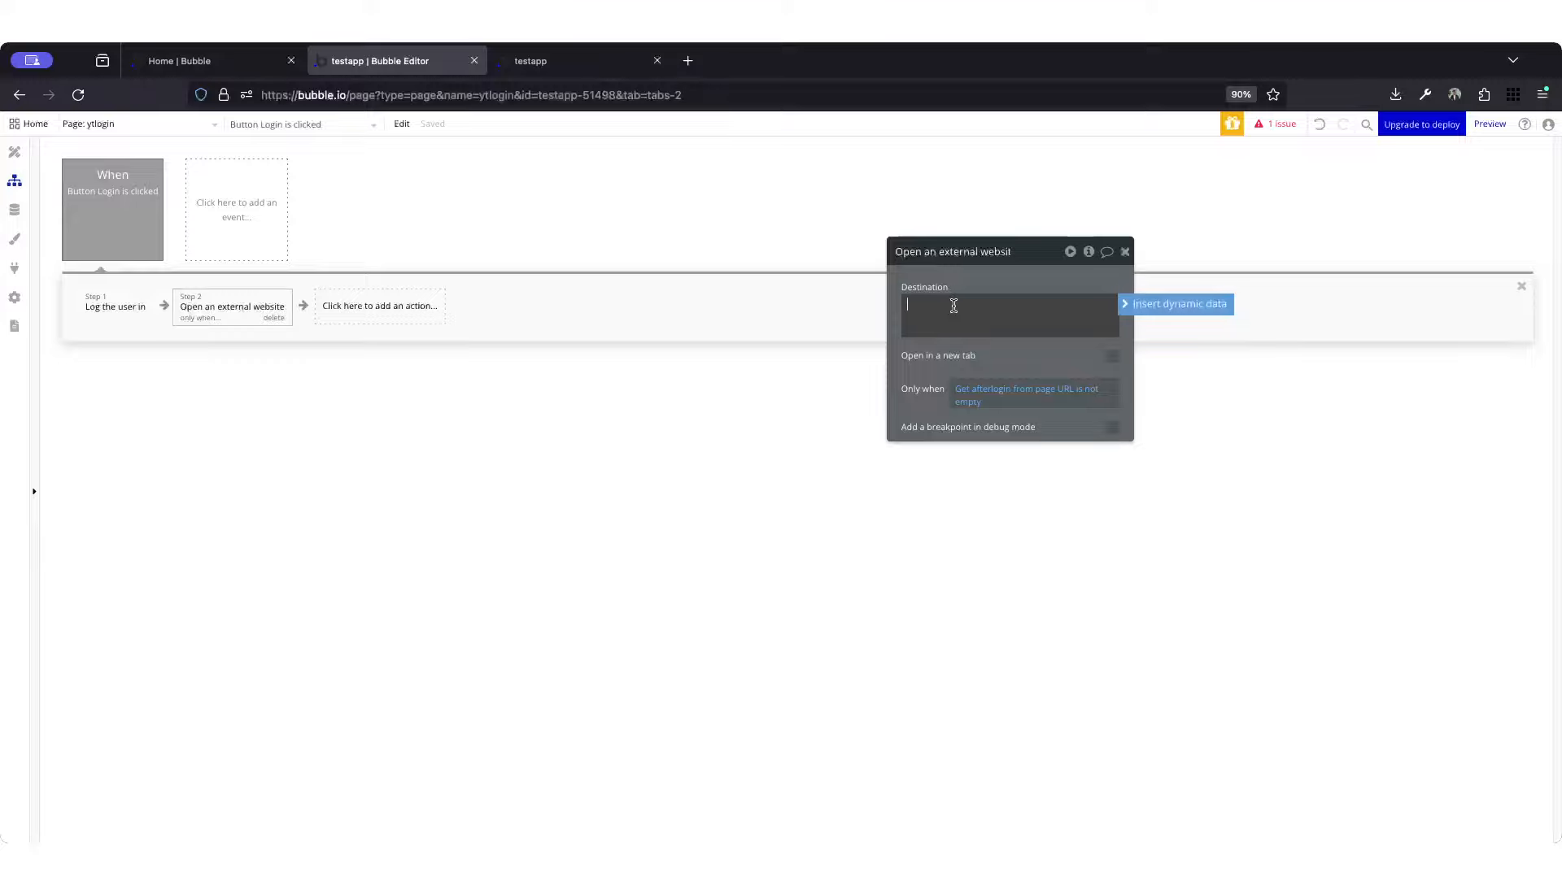
pyautogui.click(1130, 308)
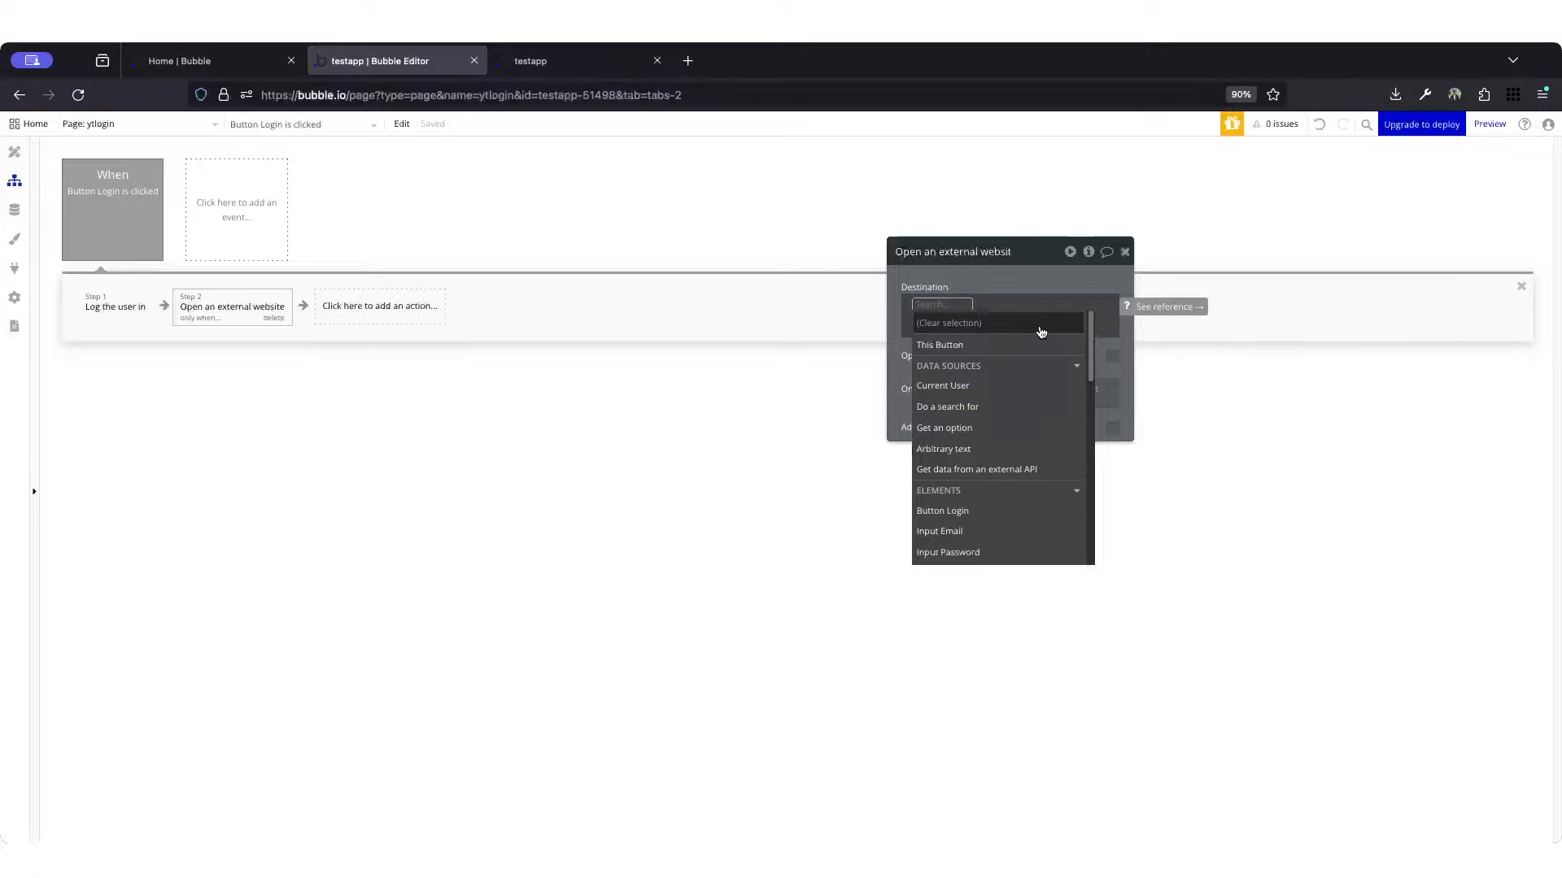
pyautogui.write('get')
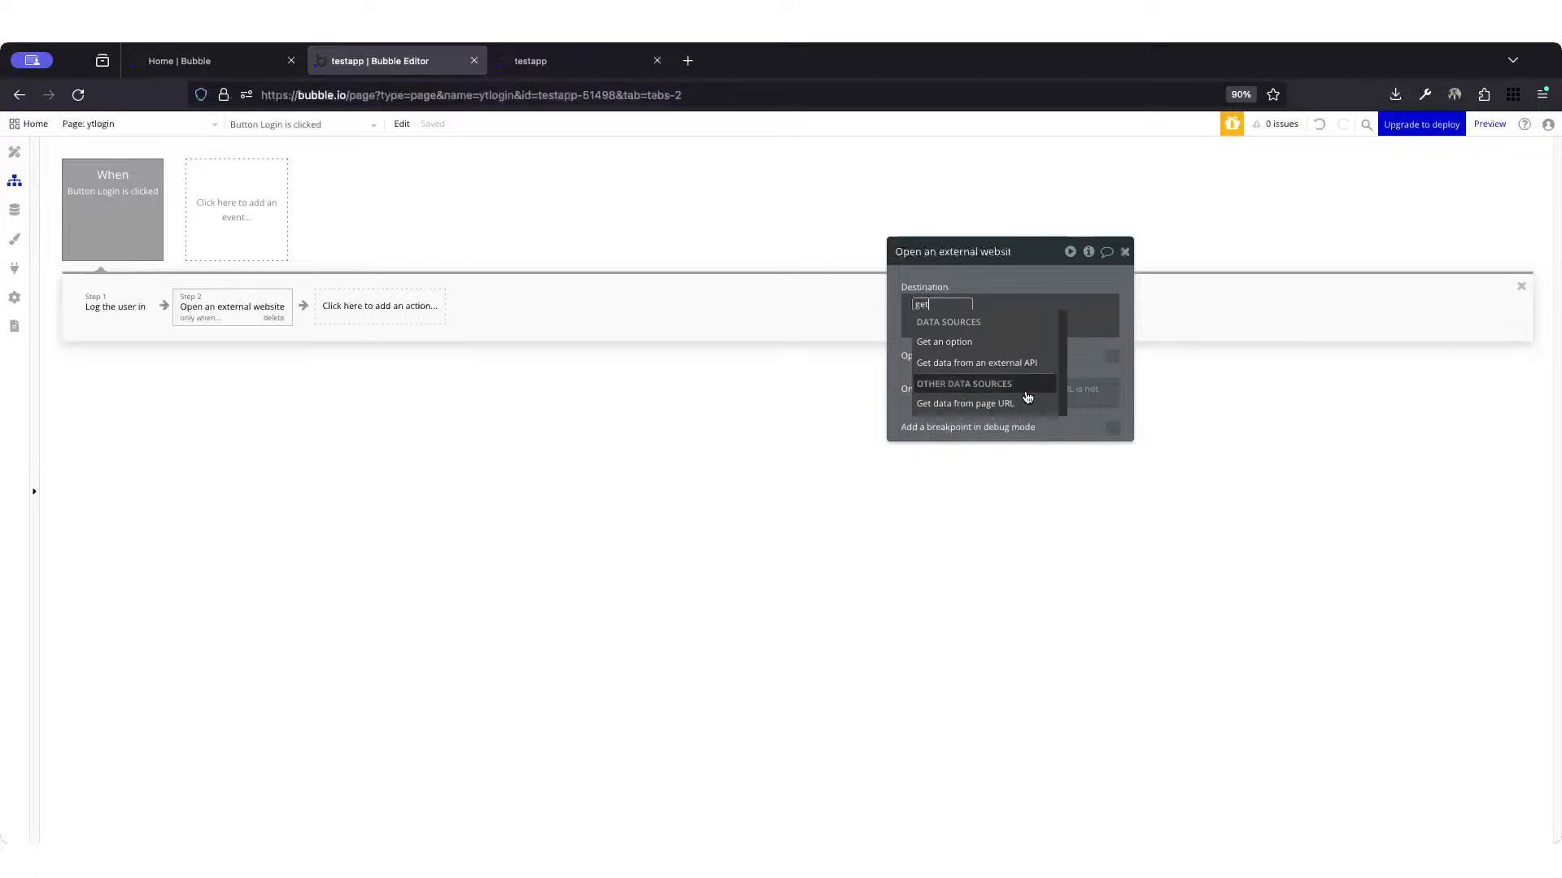
pyautogui.click(1027, 403)
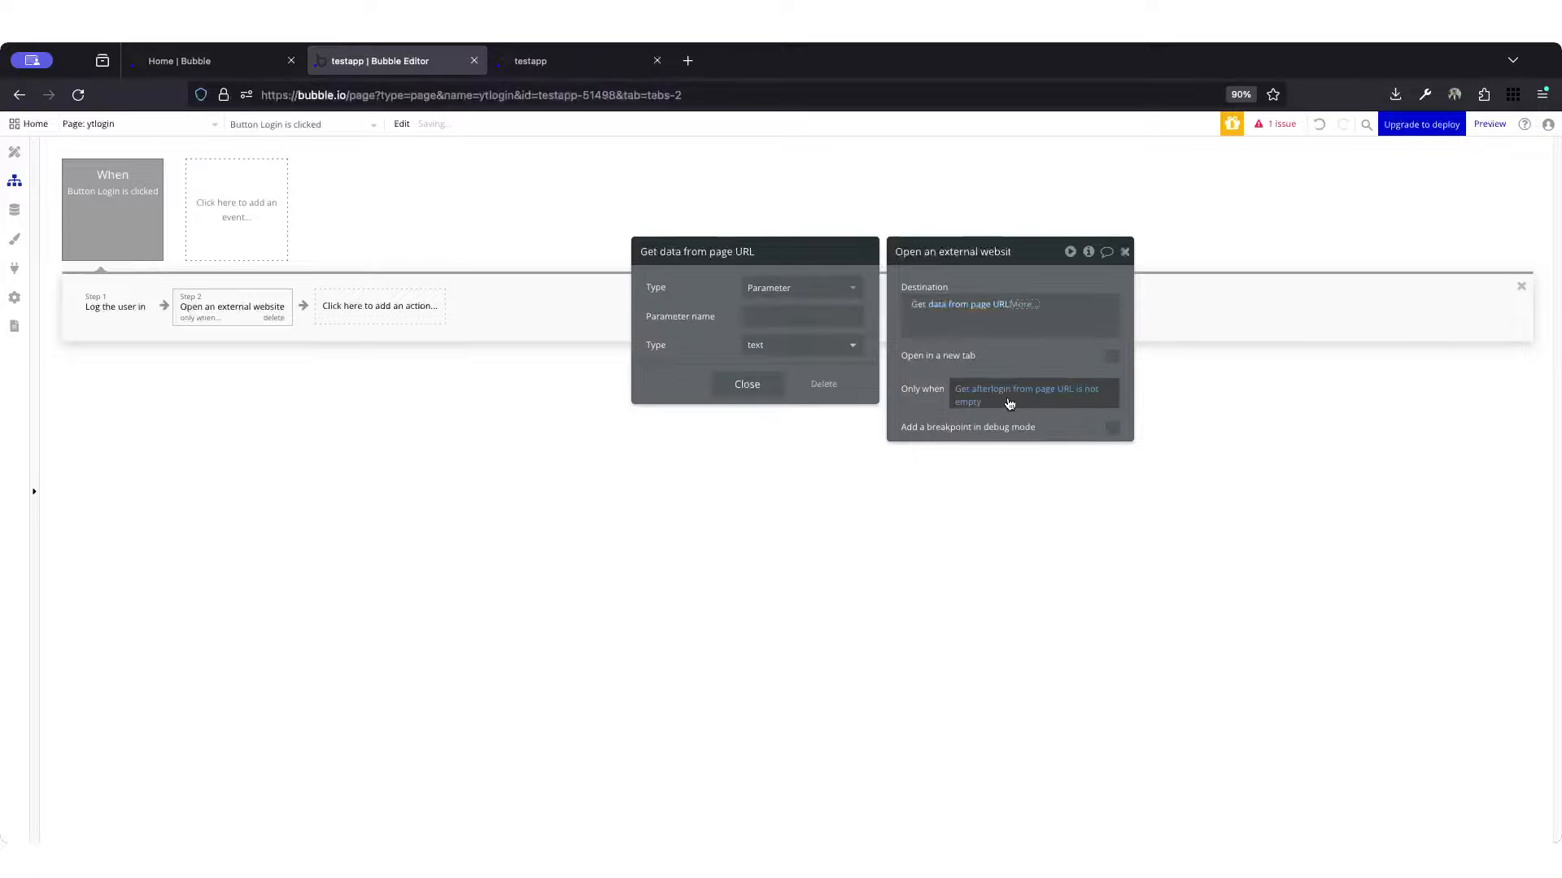
pyautogui.click(829, 320)
pyautogui.write('after')
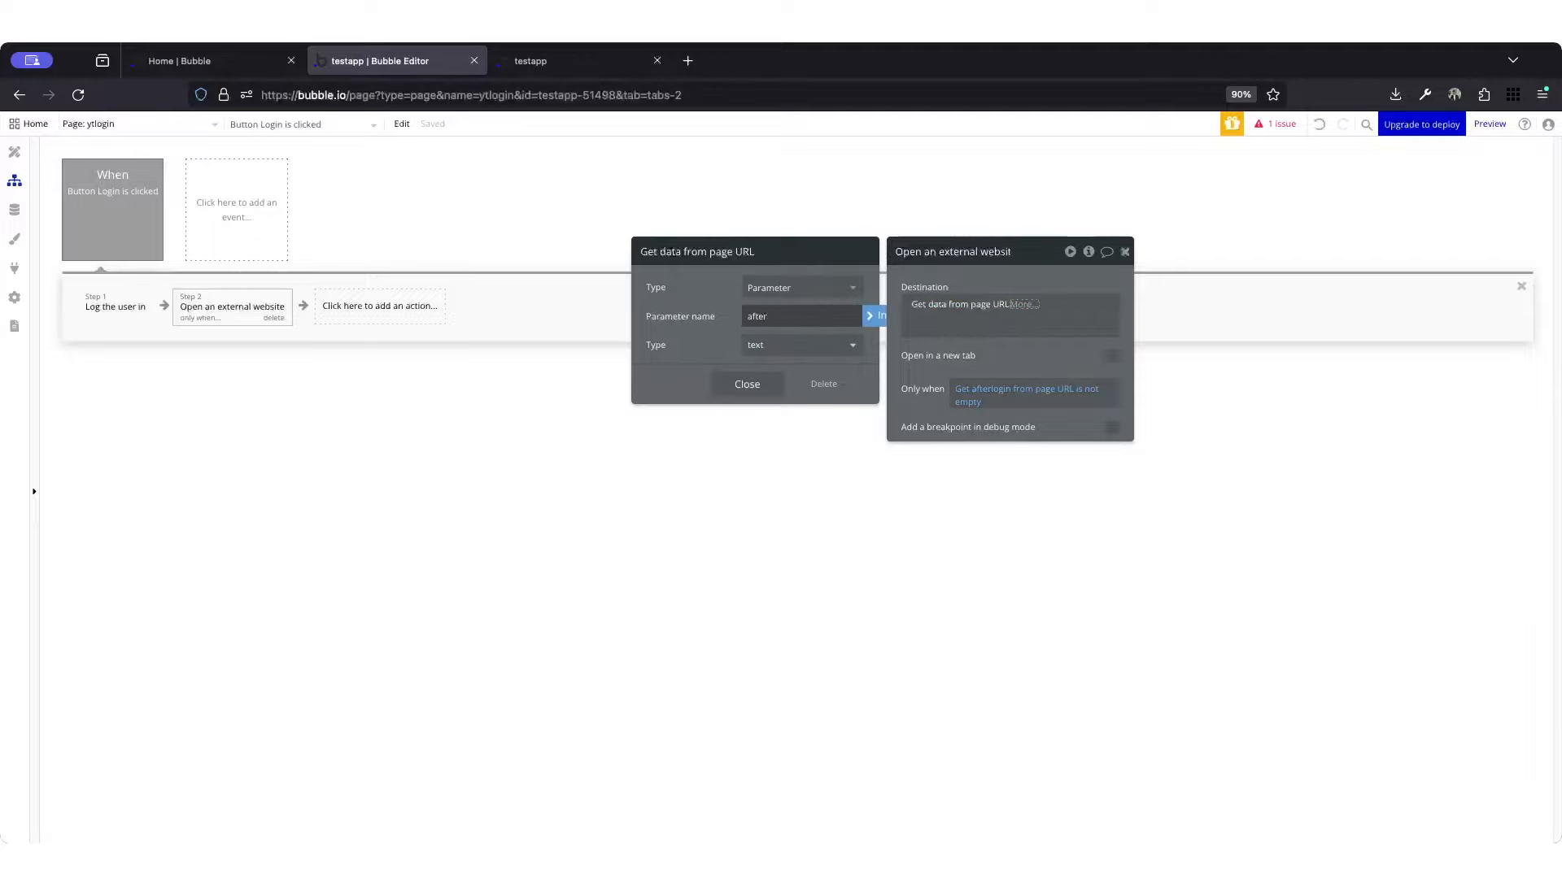
pyautogui.write('ogin')
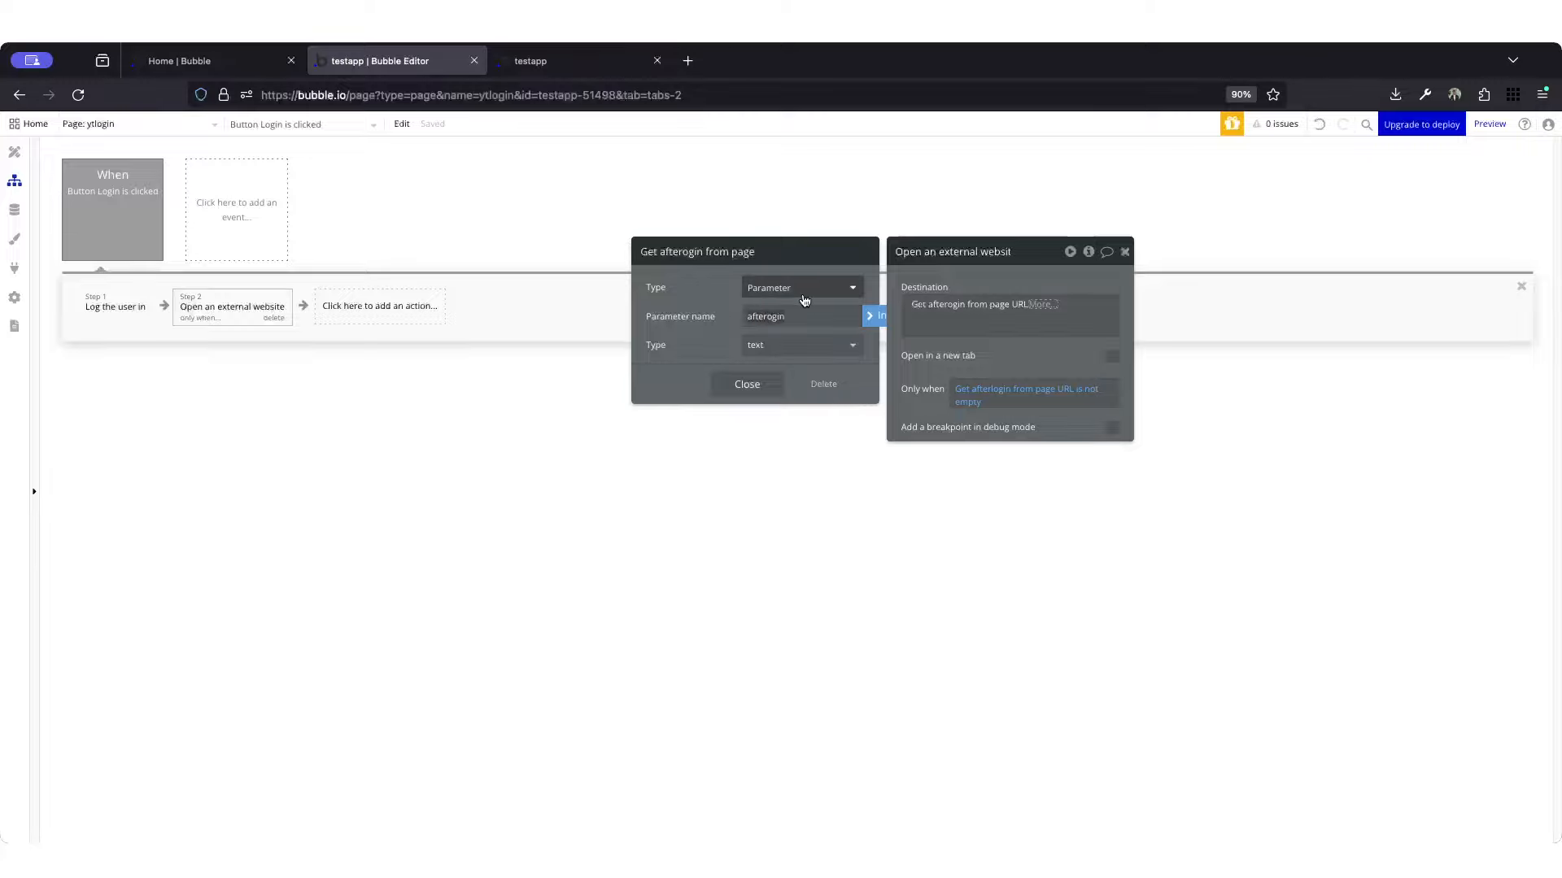
pyautogui.click(768, 317)
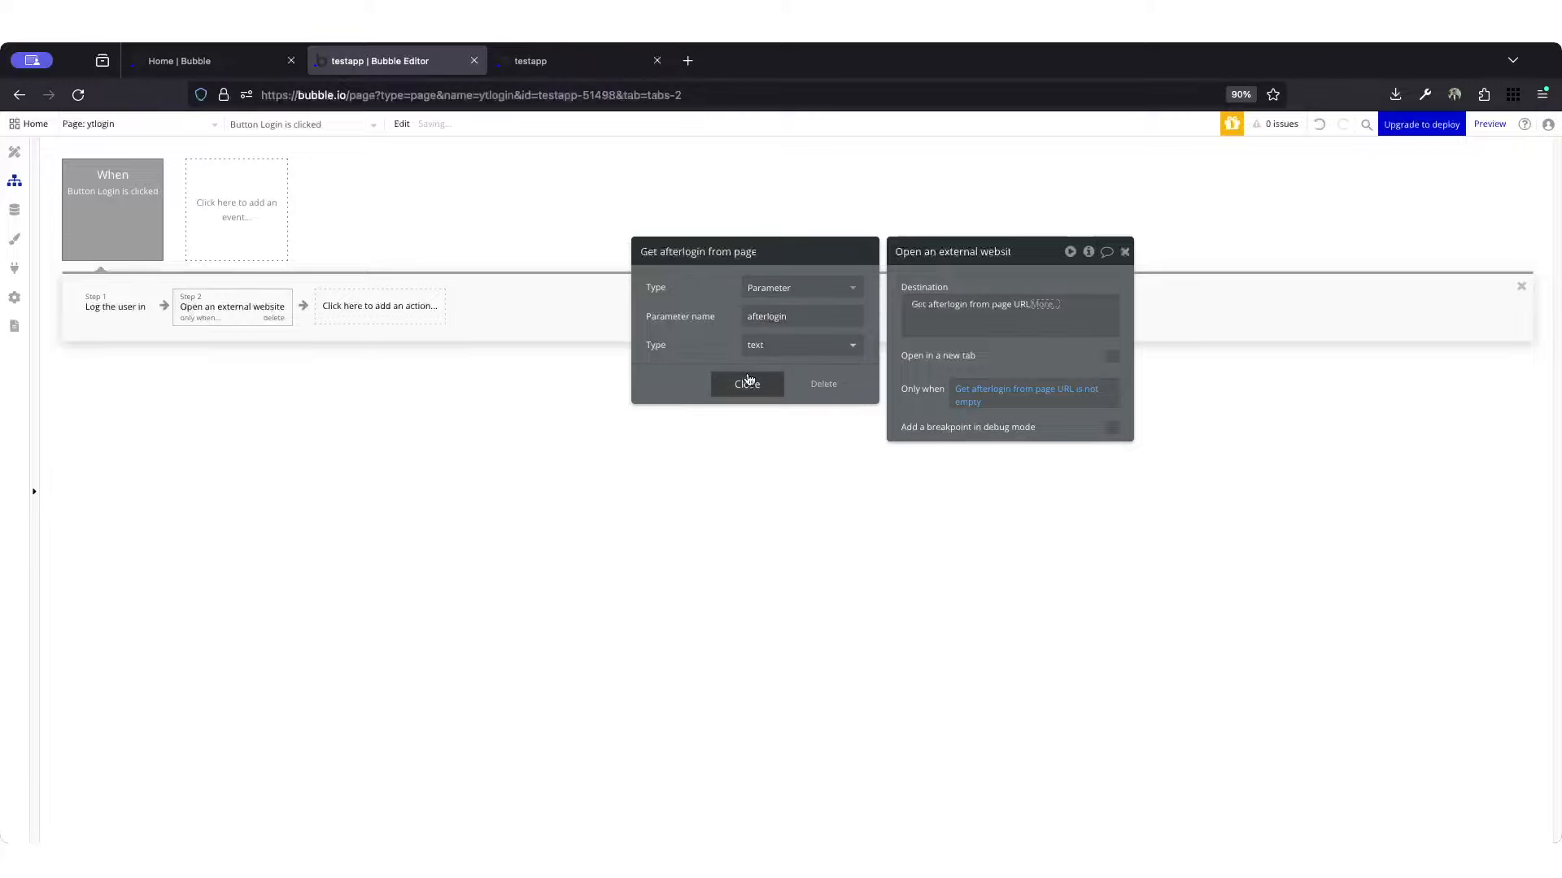
pyautogui.click(746, 384)
pyautogui.click(927, 367)
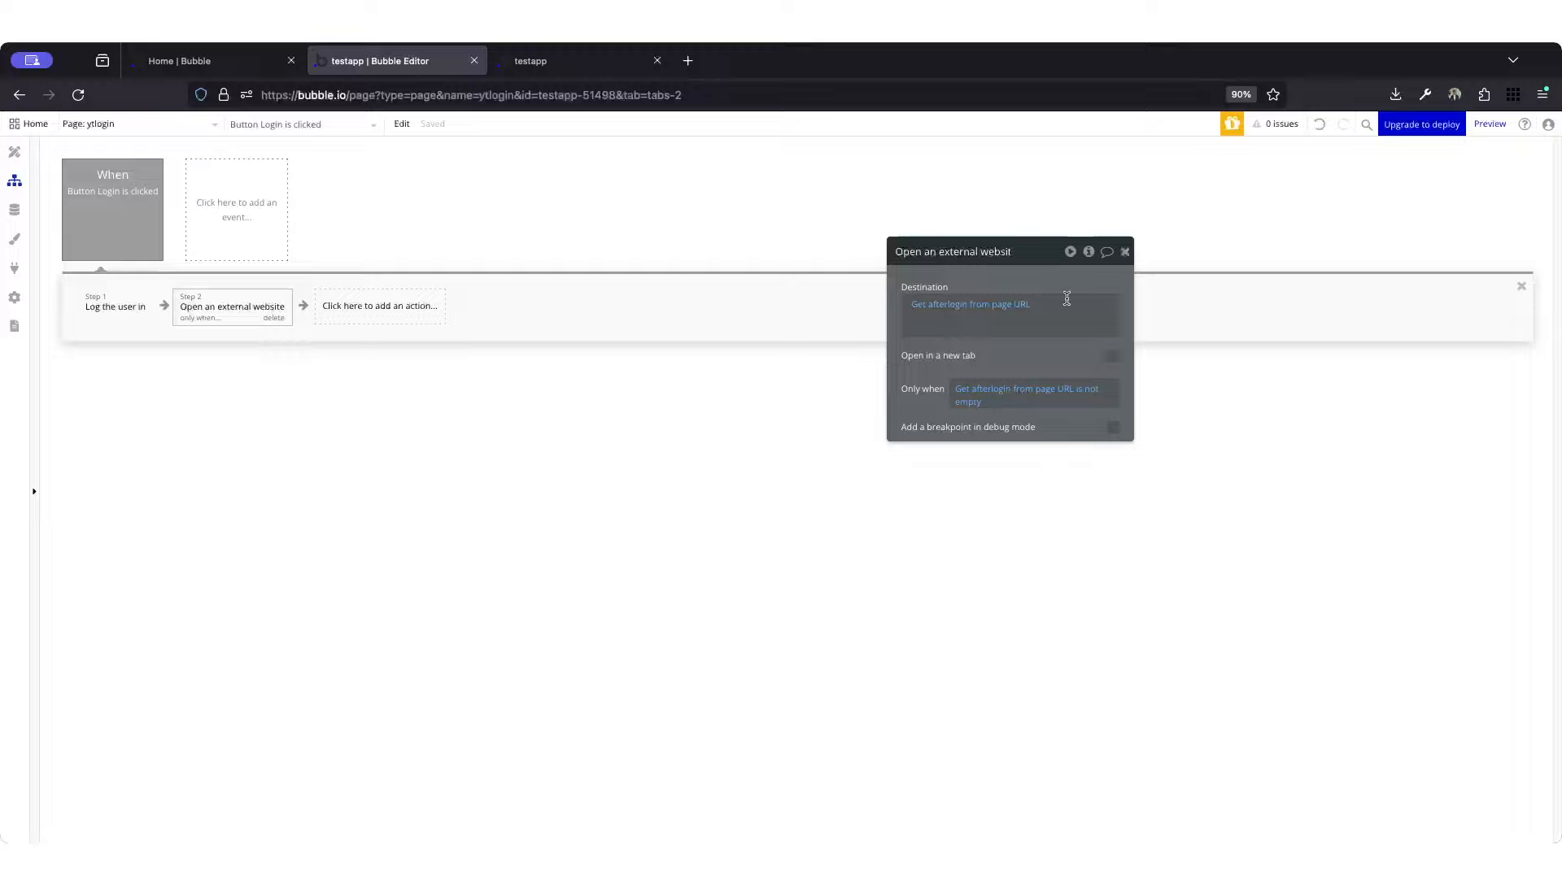
pyautogui.click(1126, 253)
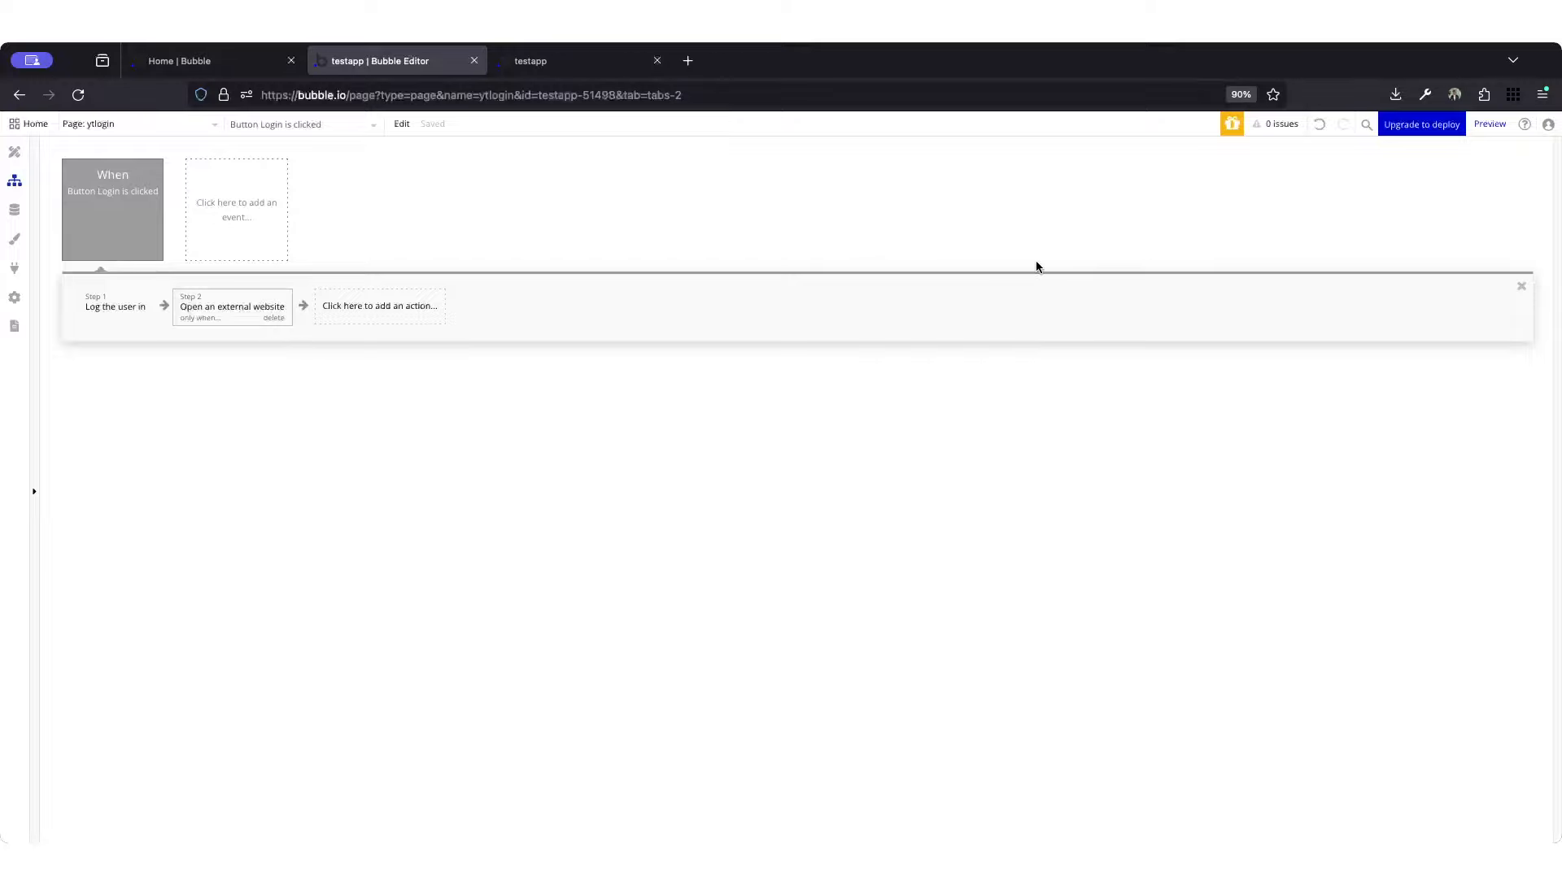
# Step: Switch to the app preview, refresh the login page, and reload it with debug_mode=true removed from before the afterlogin parameter
pyautogui.click(532, 61)
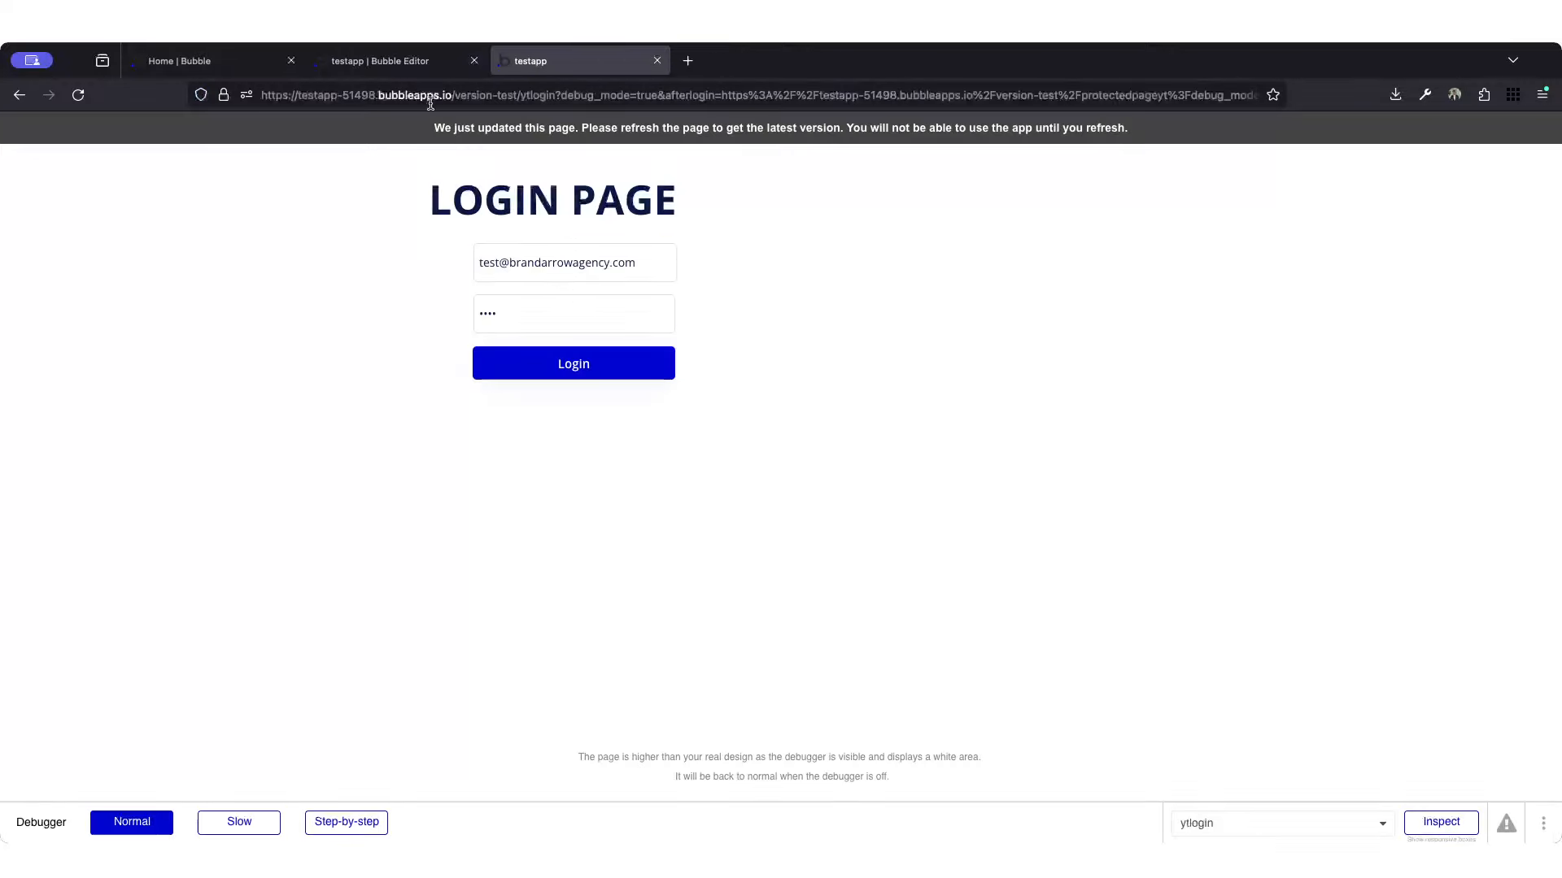
pyautogui.click(20, 95)
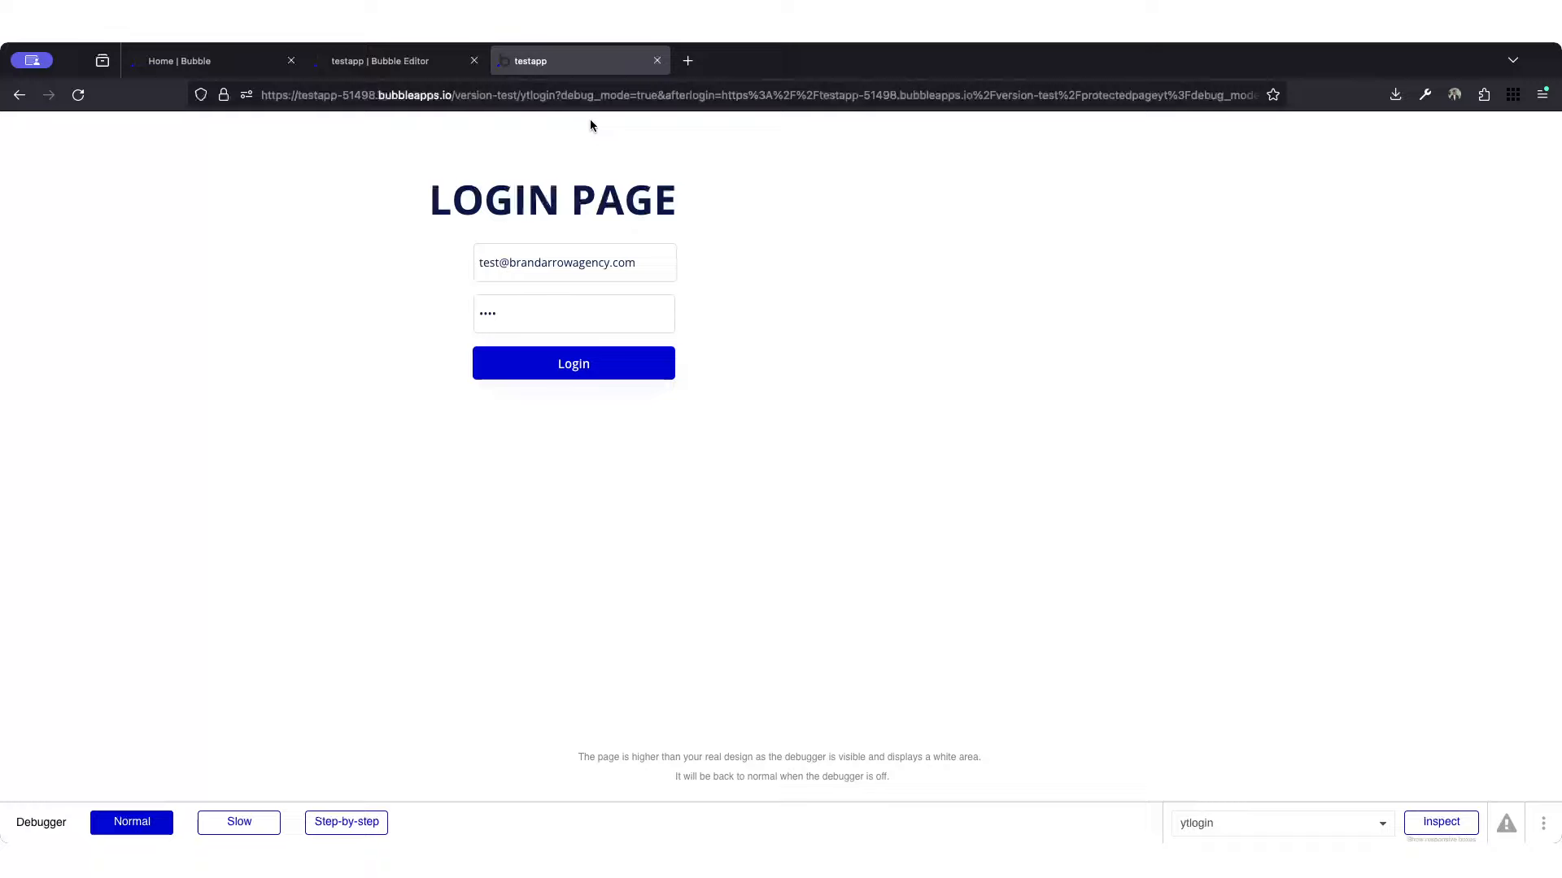
pyautogui.click(590, 95)
pyautogui.moveTo(556, 95); pyautogui.dragTo(666, 95)
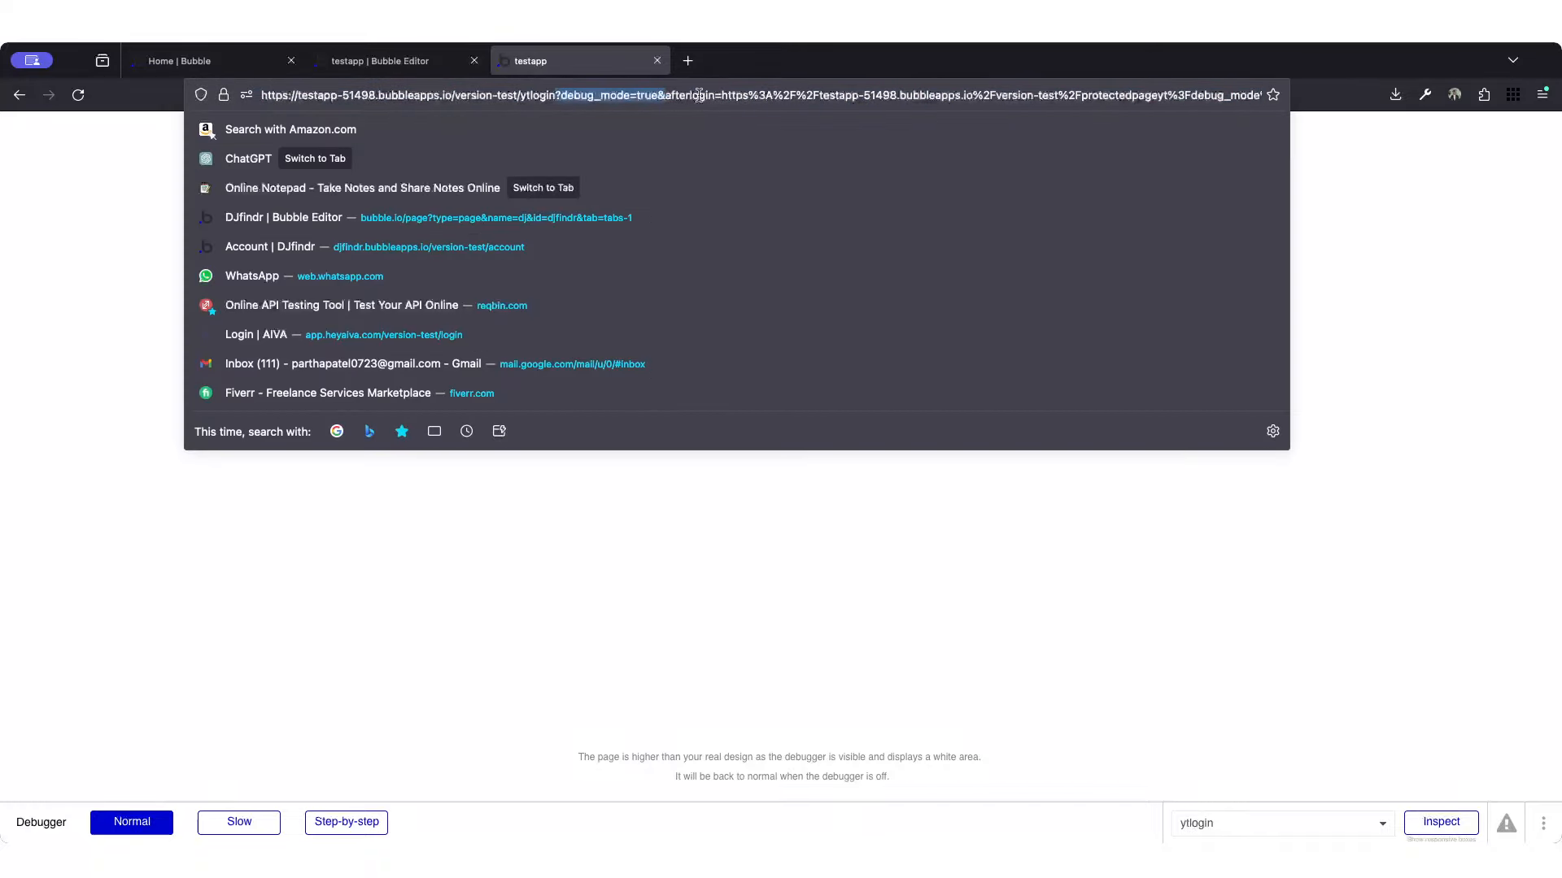
pyautogui.press('BackSpace')
pyautogui.write('?')
pyautogui.press('Return')
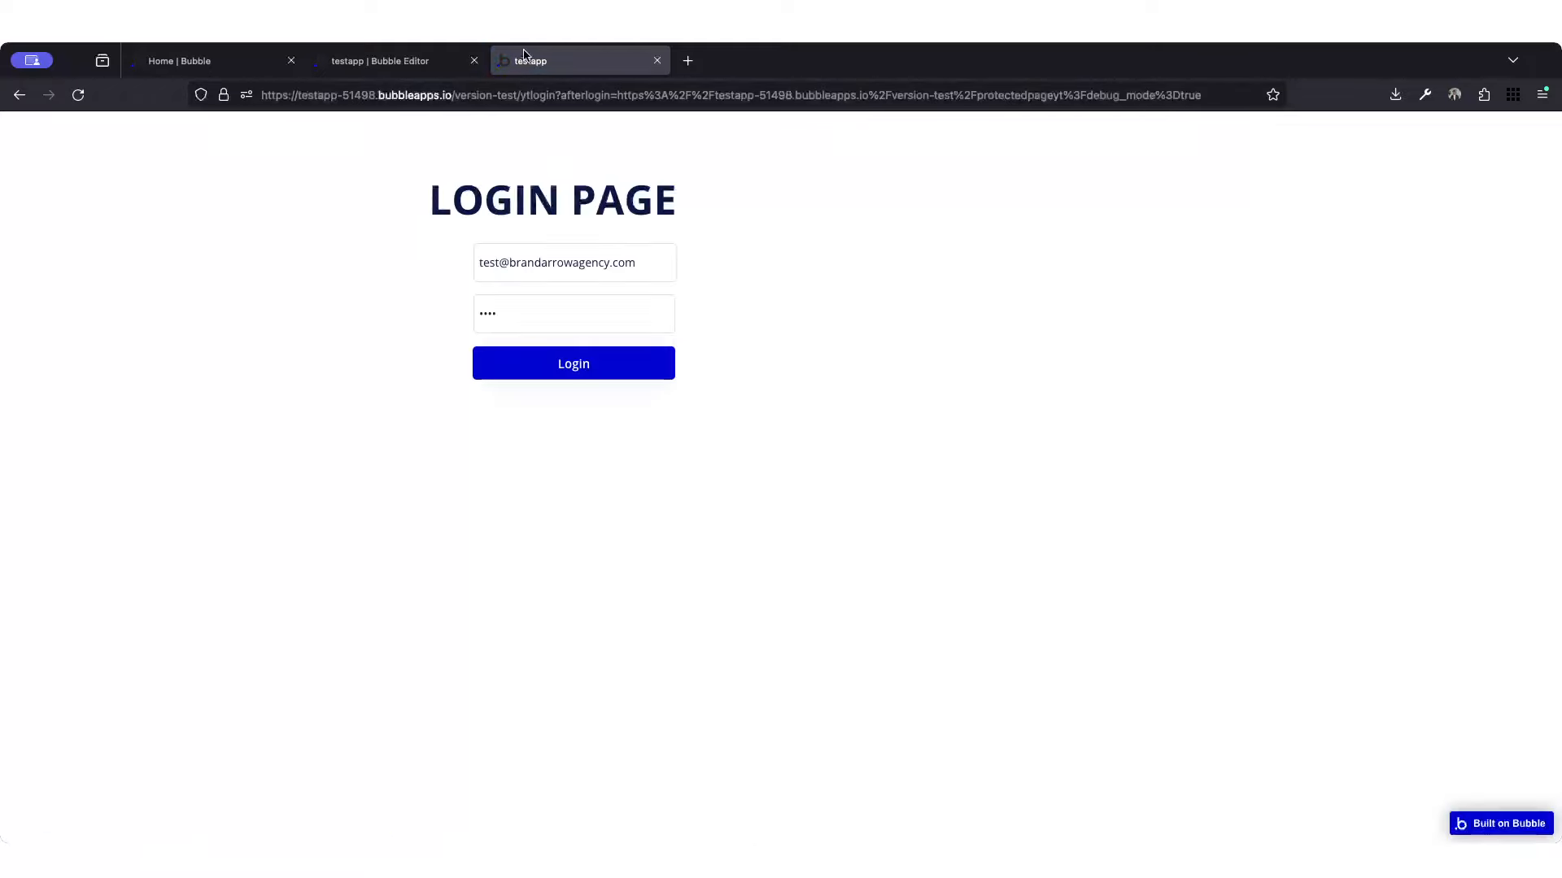
# Step: Examine the login page's URL, comparing its base address with the afterlogin parameter and its encoded value
pyautogui.click(543, 96)
pyautogui.click(545, 96)
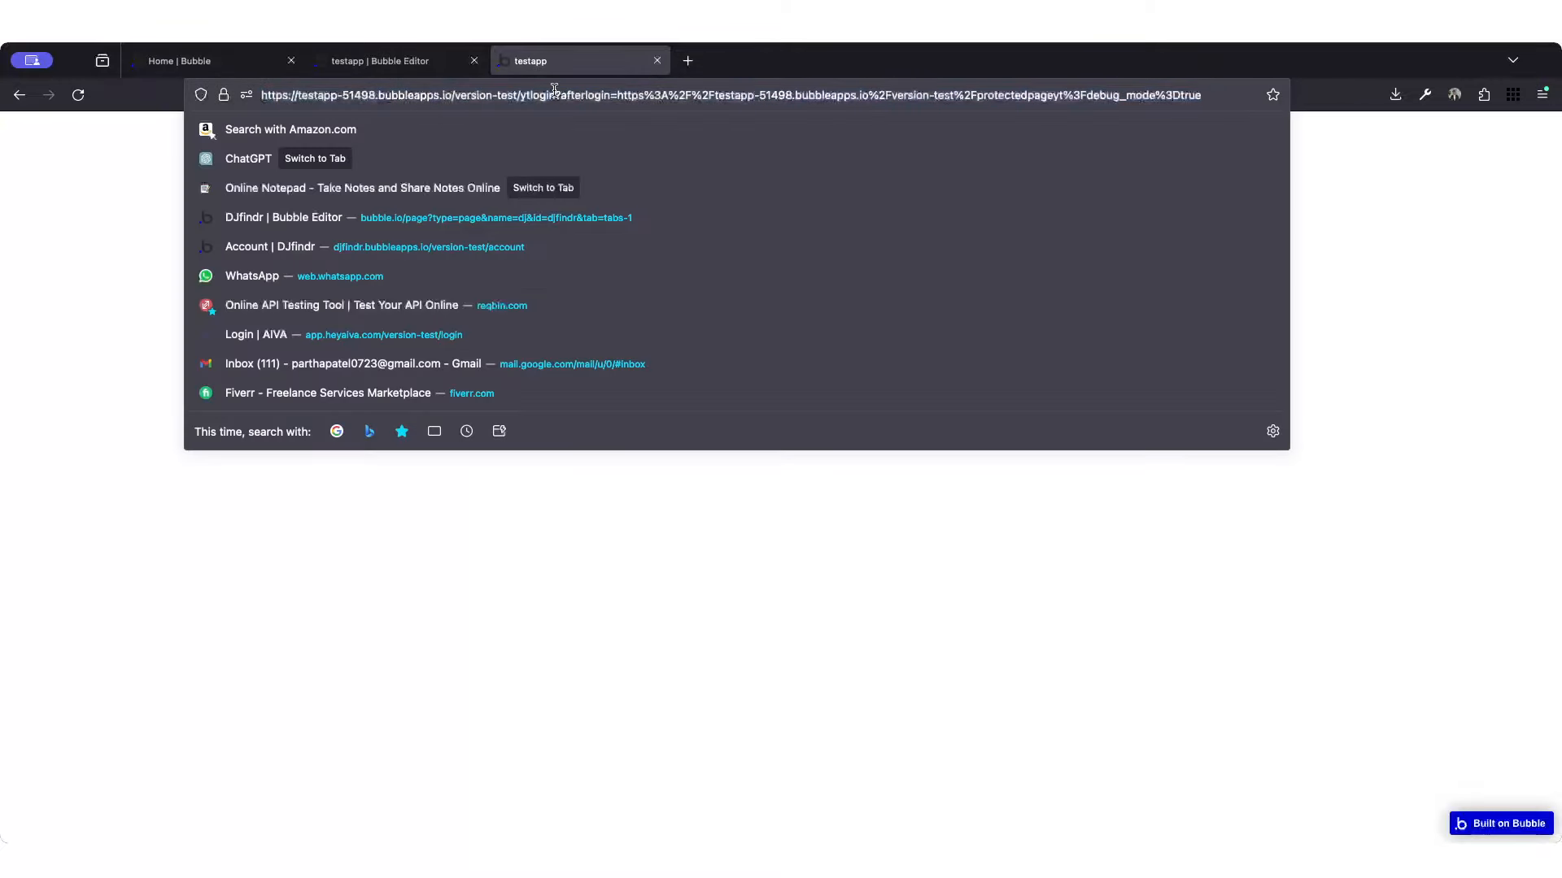
pyautogui.moveTo(554, 95); pyautogui.dragTo(259, 95)
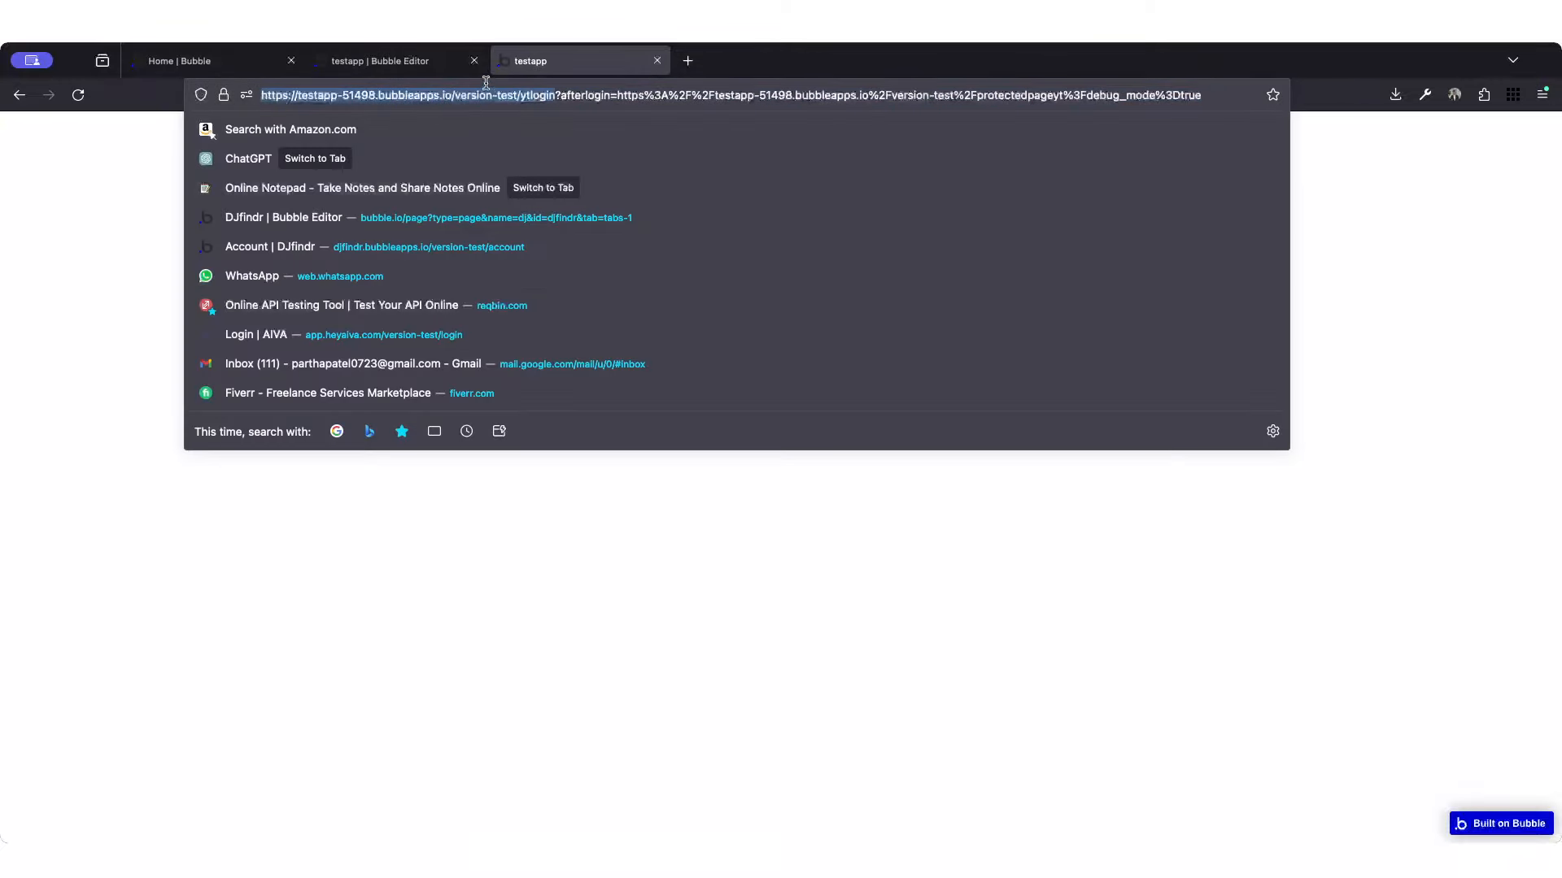
pyautogui.click(554, 93)
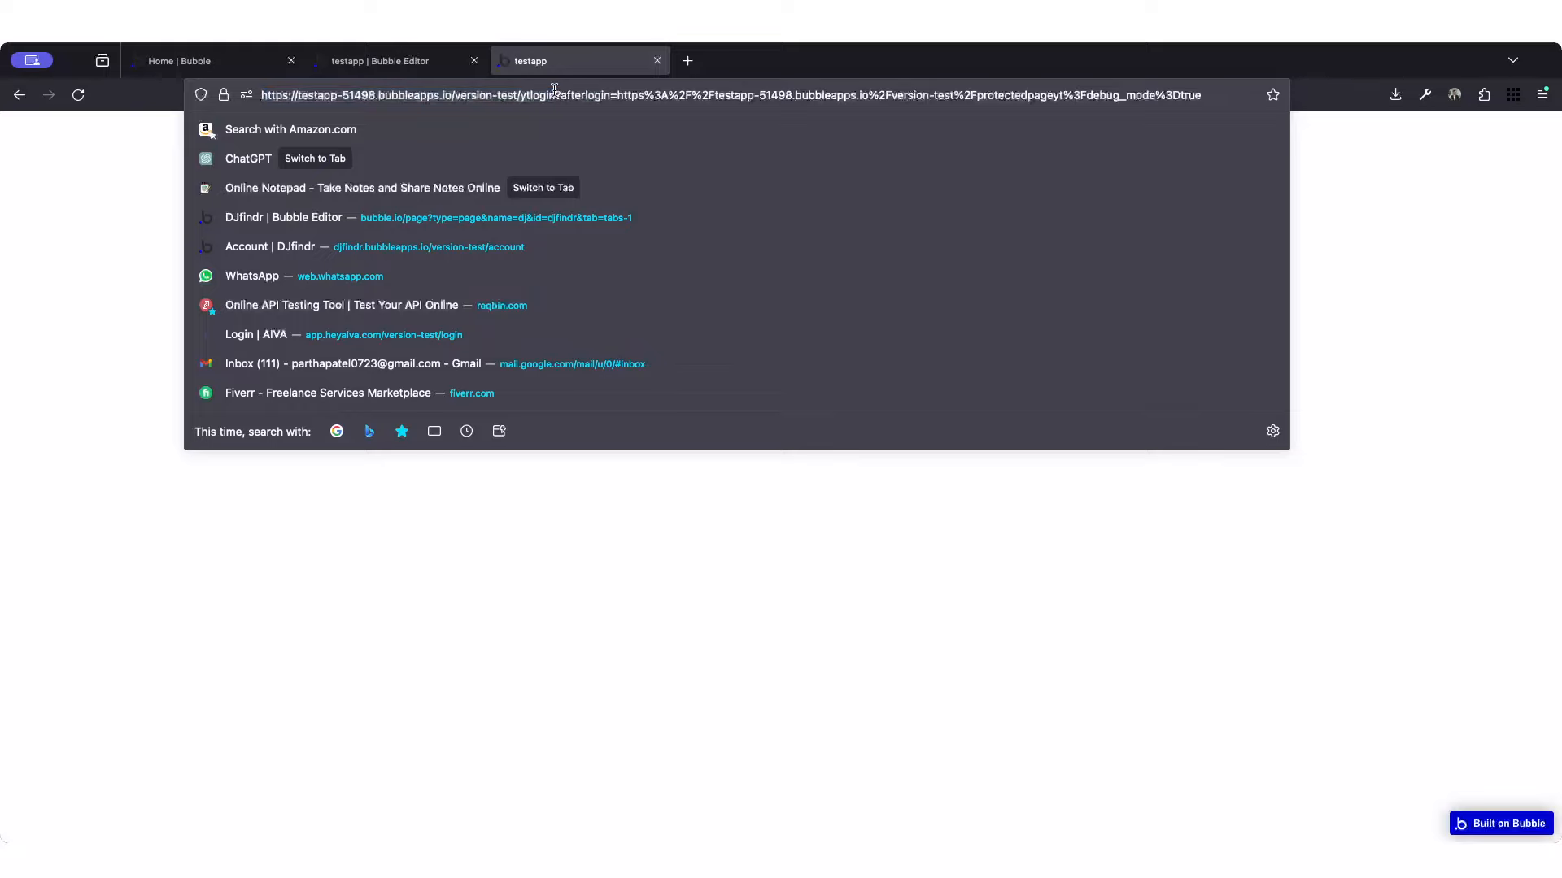
pyautogui.moveTo(556, 95); pyautogui.dragTo(1222, 94)
pyautogui.click(613, 94)
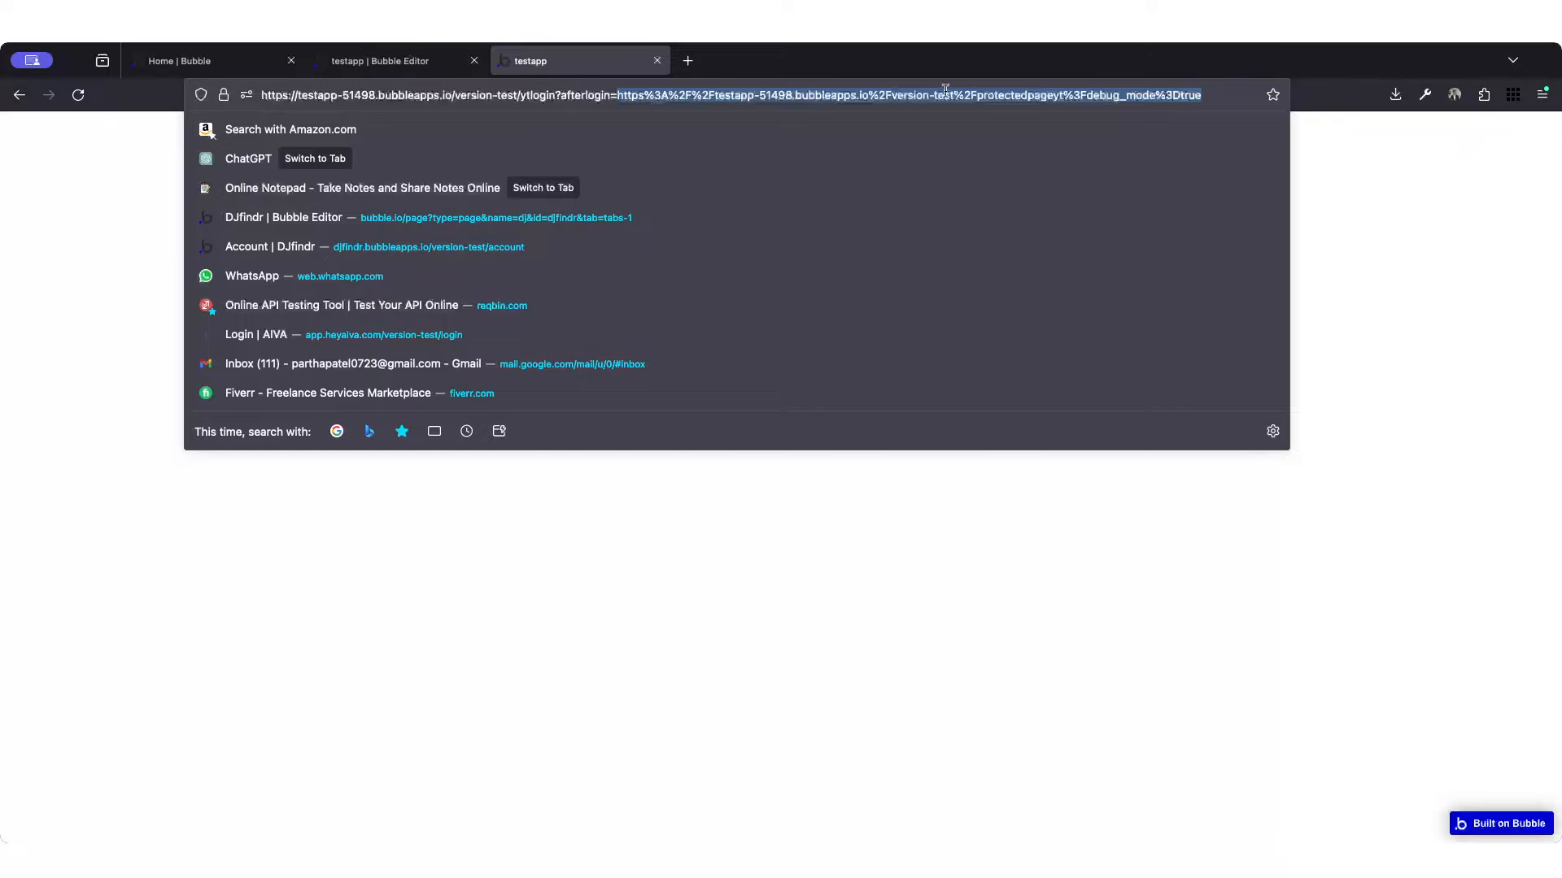
pyautogui.click(1424, 291)
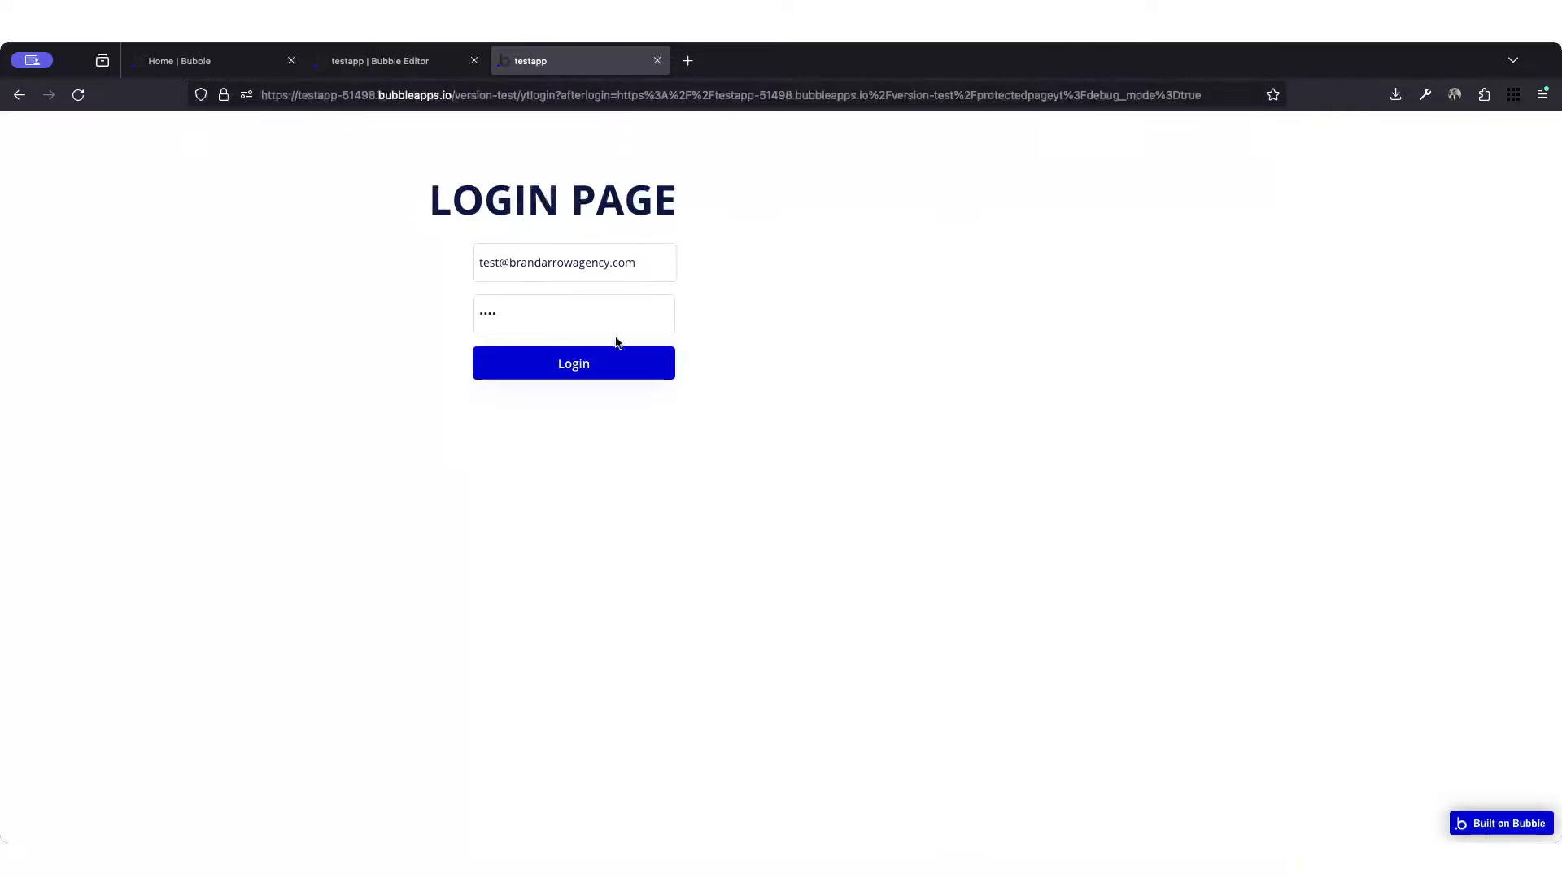
# Step: Log in with the prefilled credentials without saving the password, and log out from the protected page
pyautogui.click(596, 364)
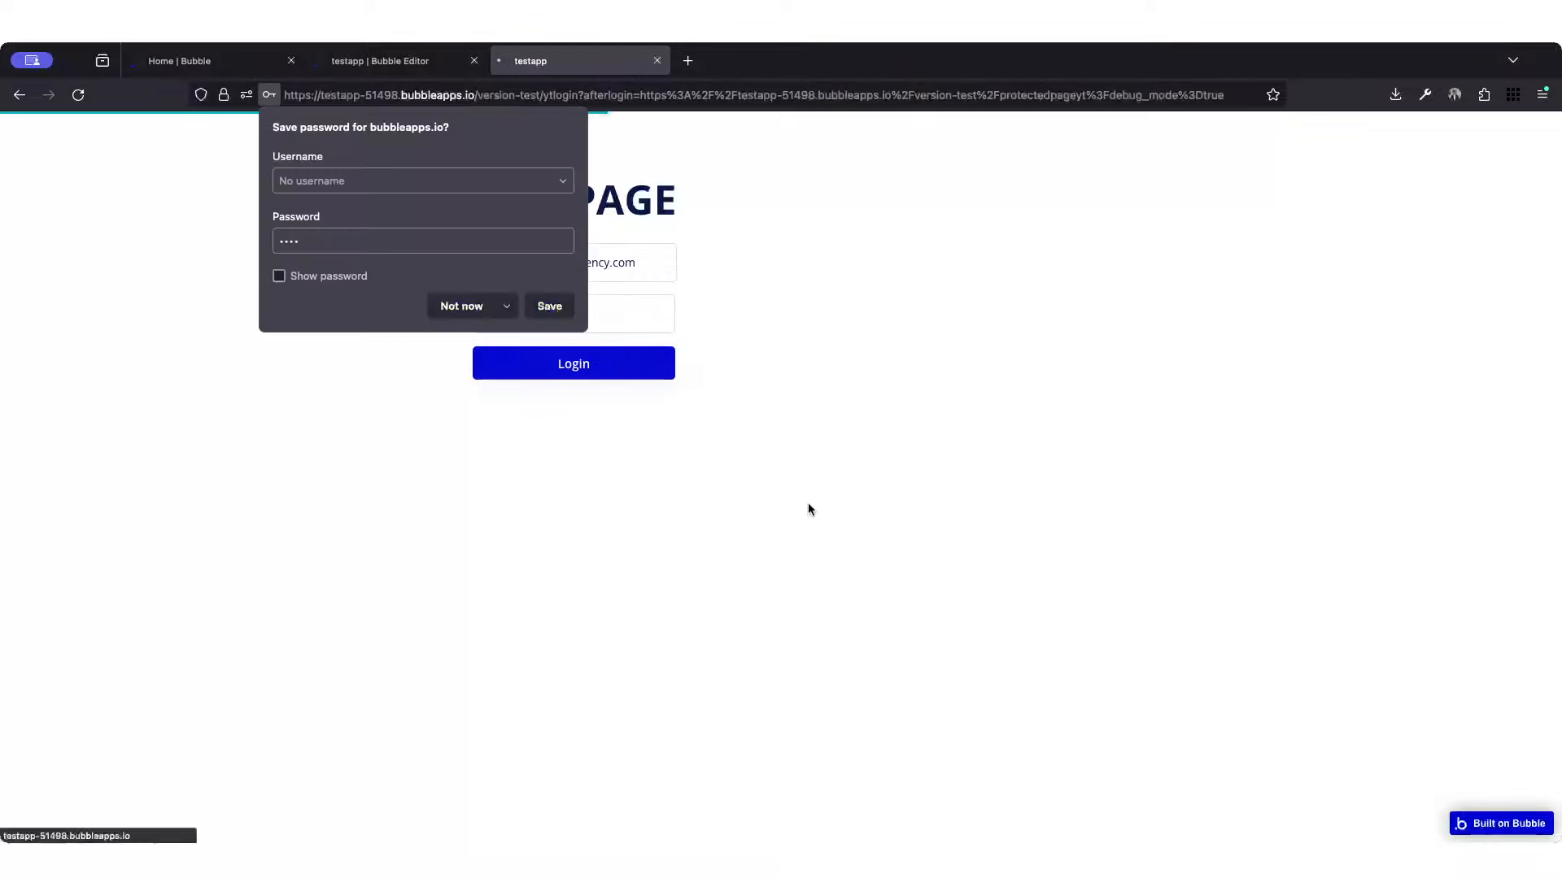
pyautogui.click(462, 307)
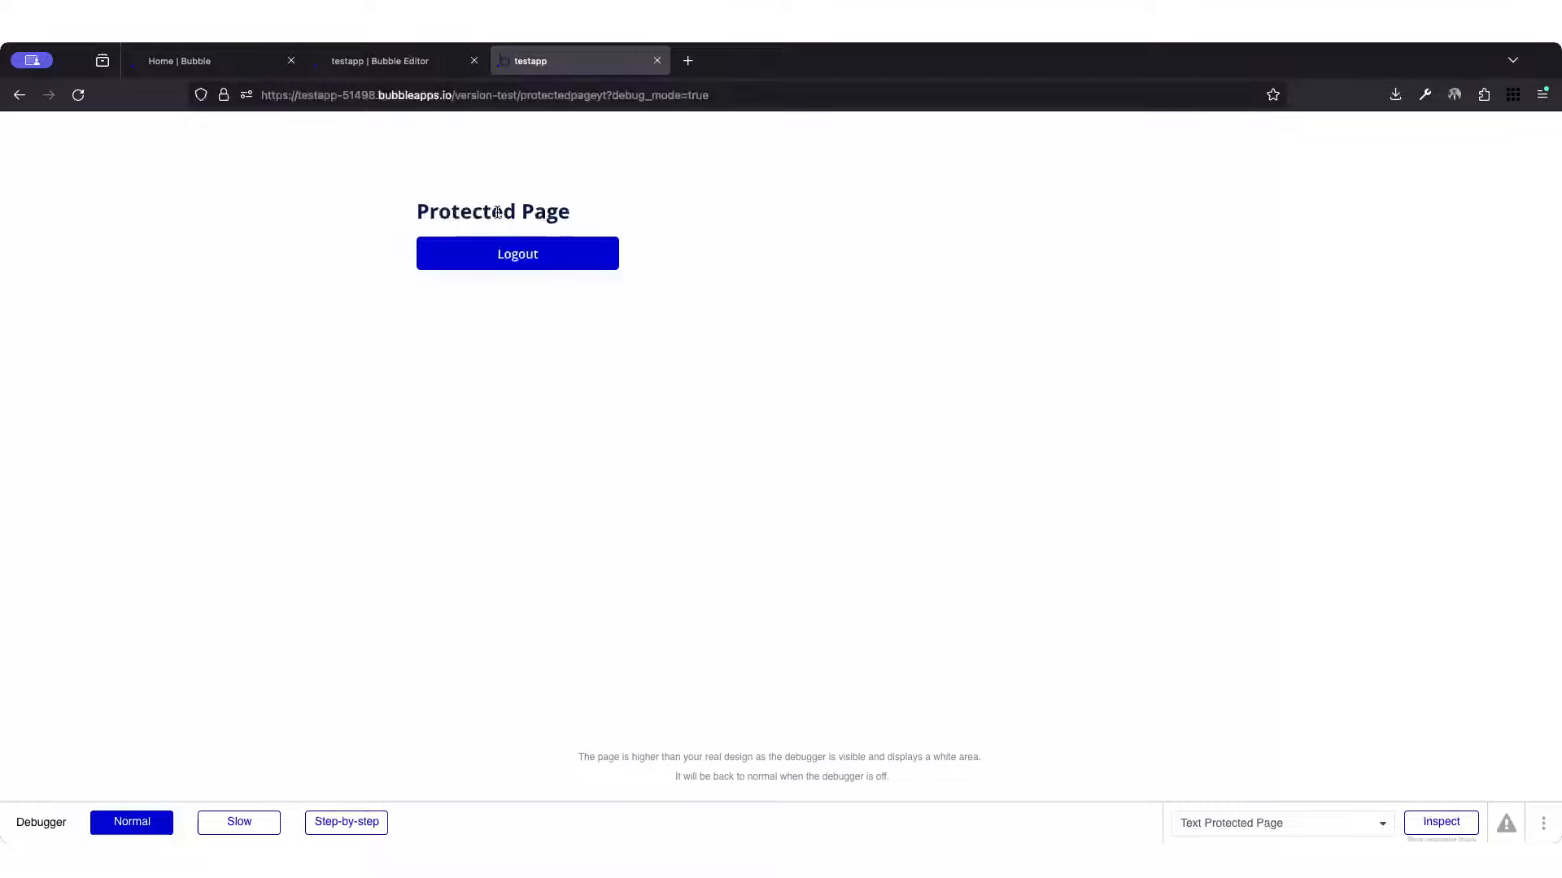
pyautogui.click(544, 262)
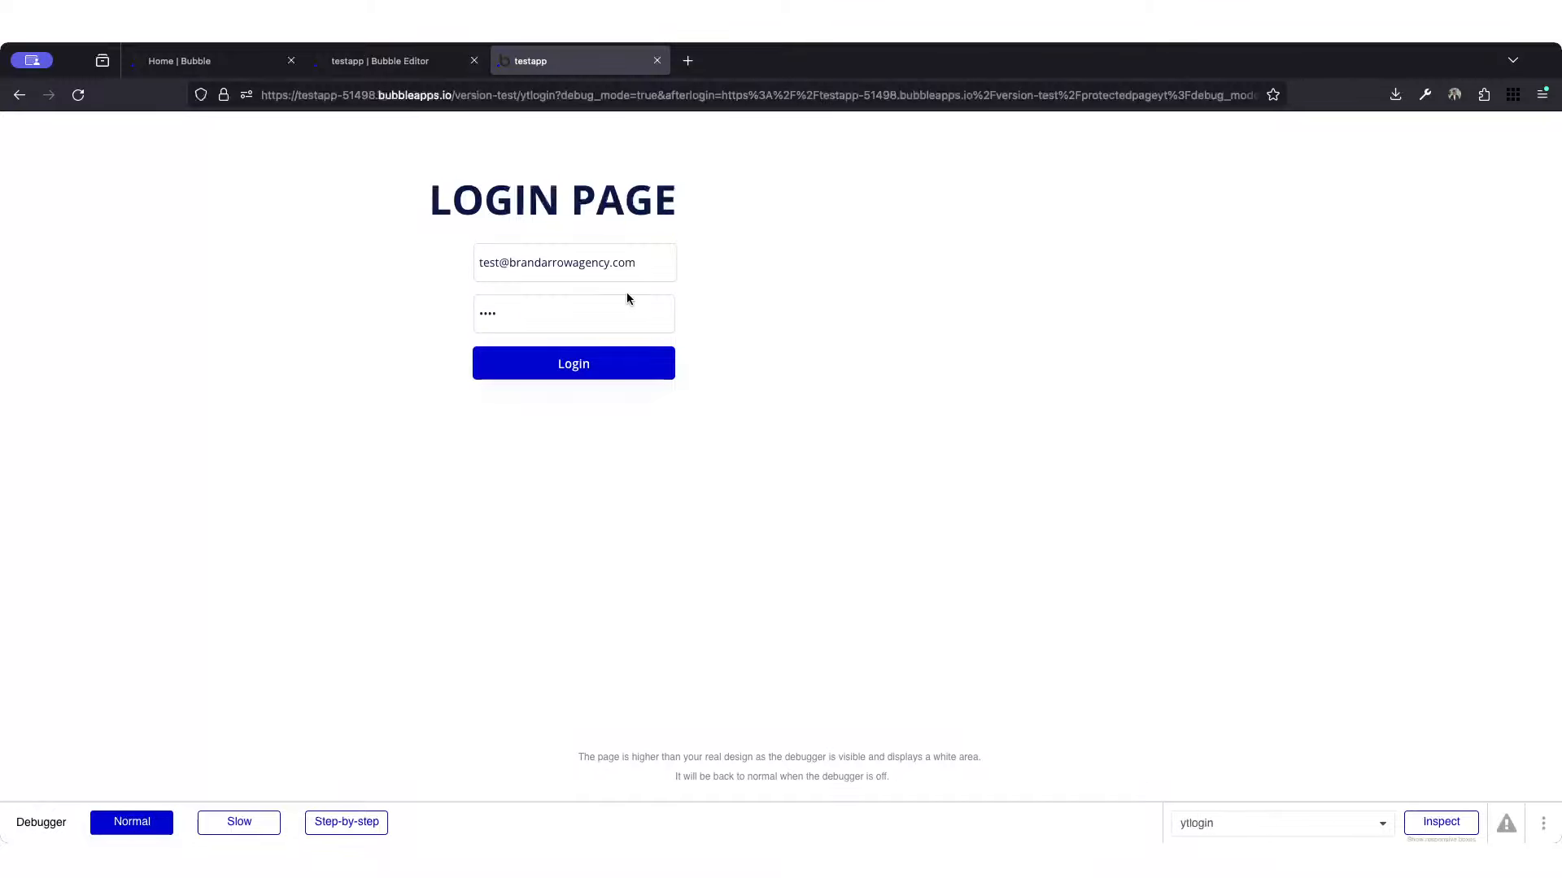
# Step: Check the prefilled email and password fields on the login page and log in again
pyautogui.tripleClick(504, 268)
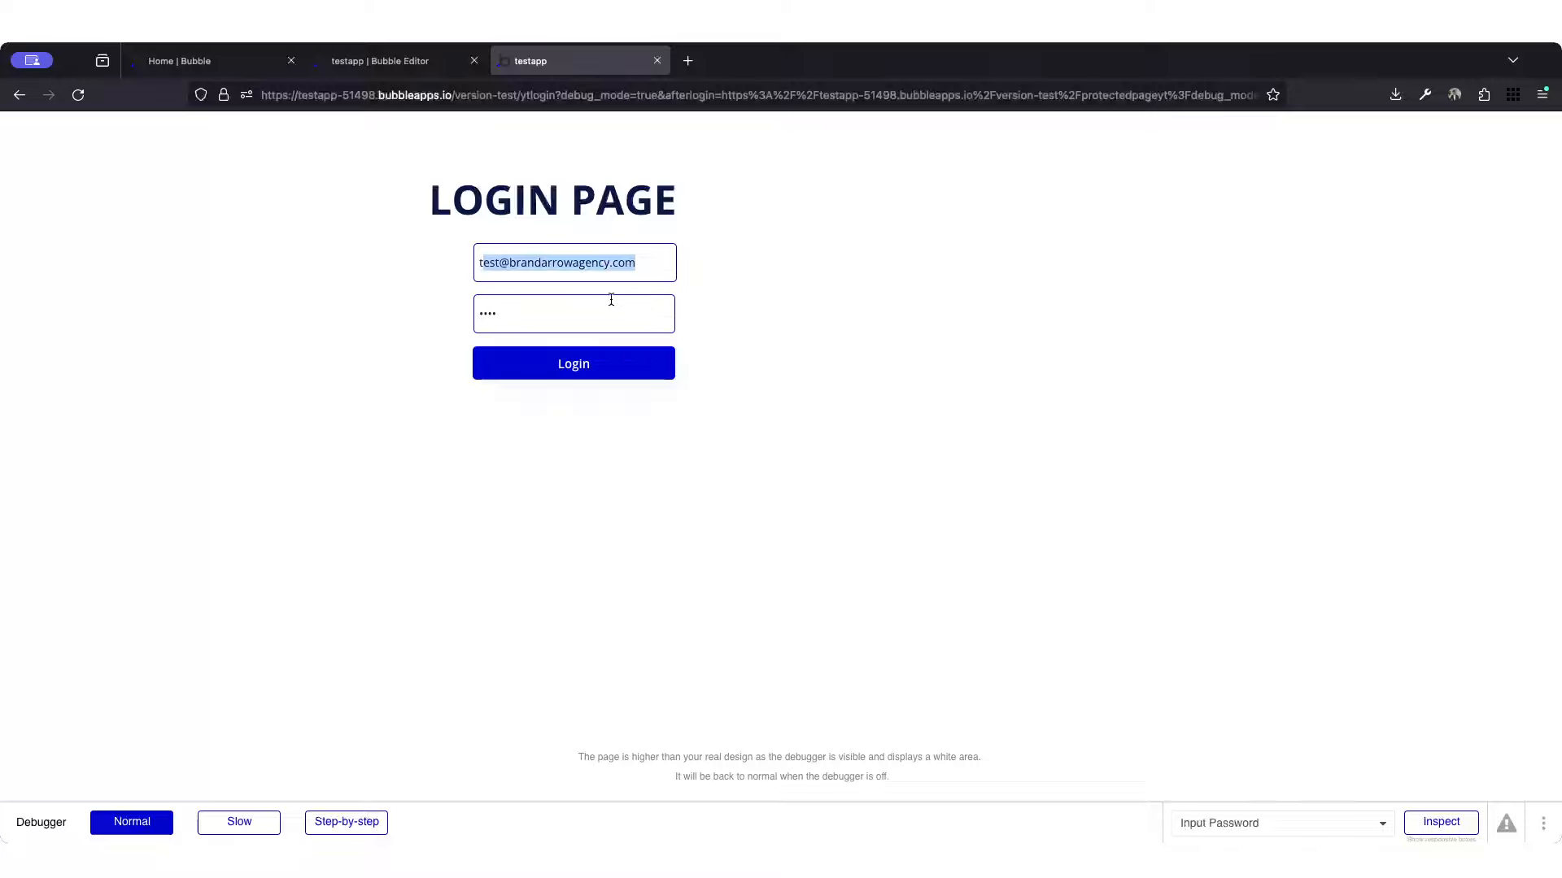
pyautogui.click(547, 310)
pyautogui.click(421, 301)
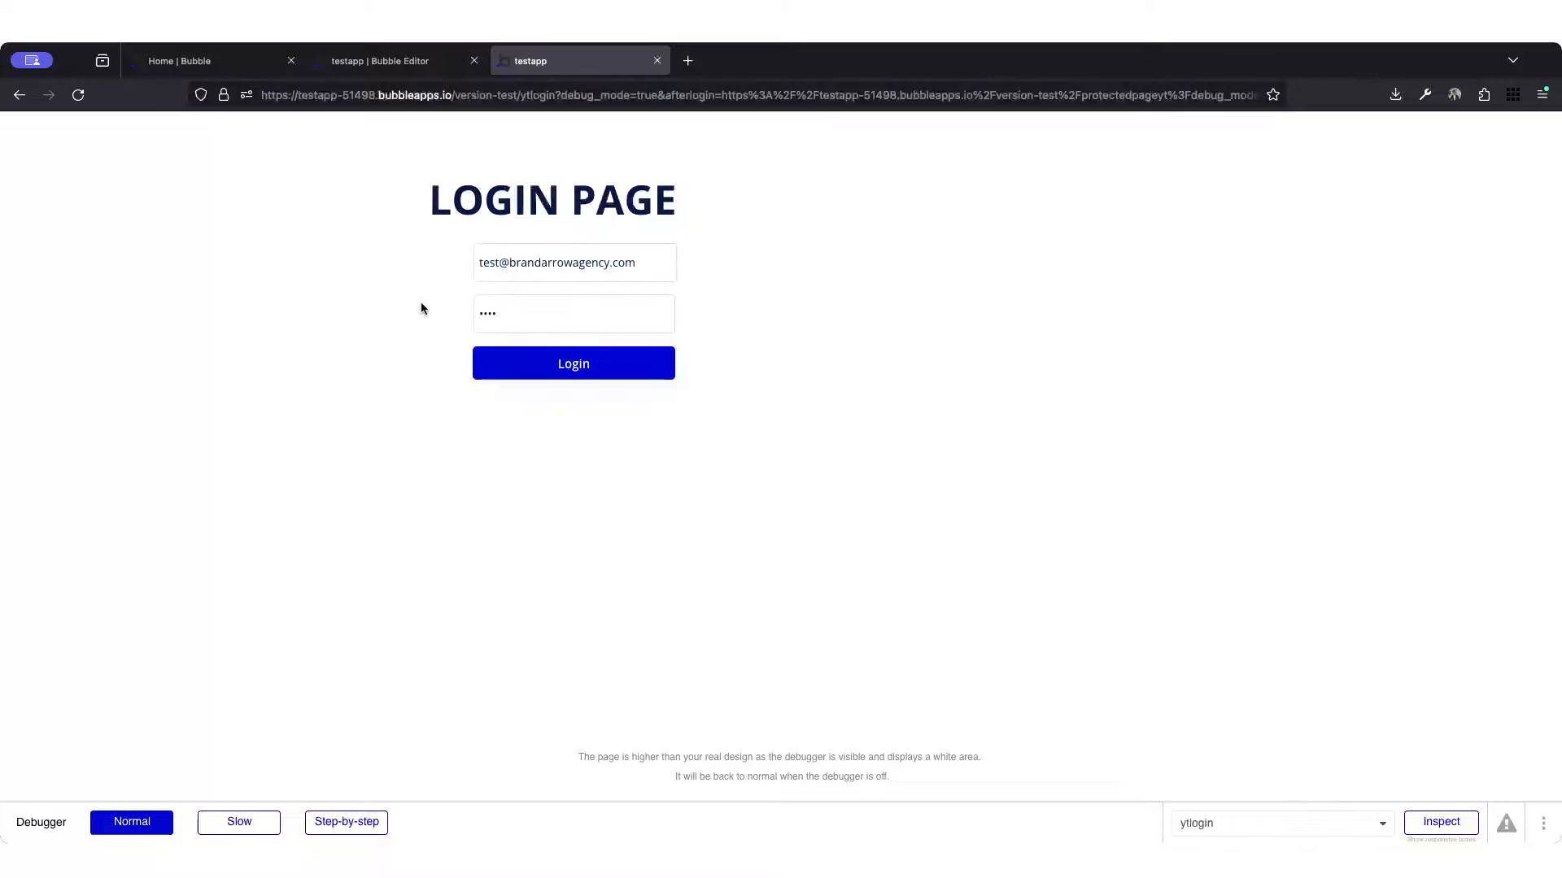
pyautogui.click(588, 368)
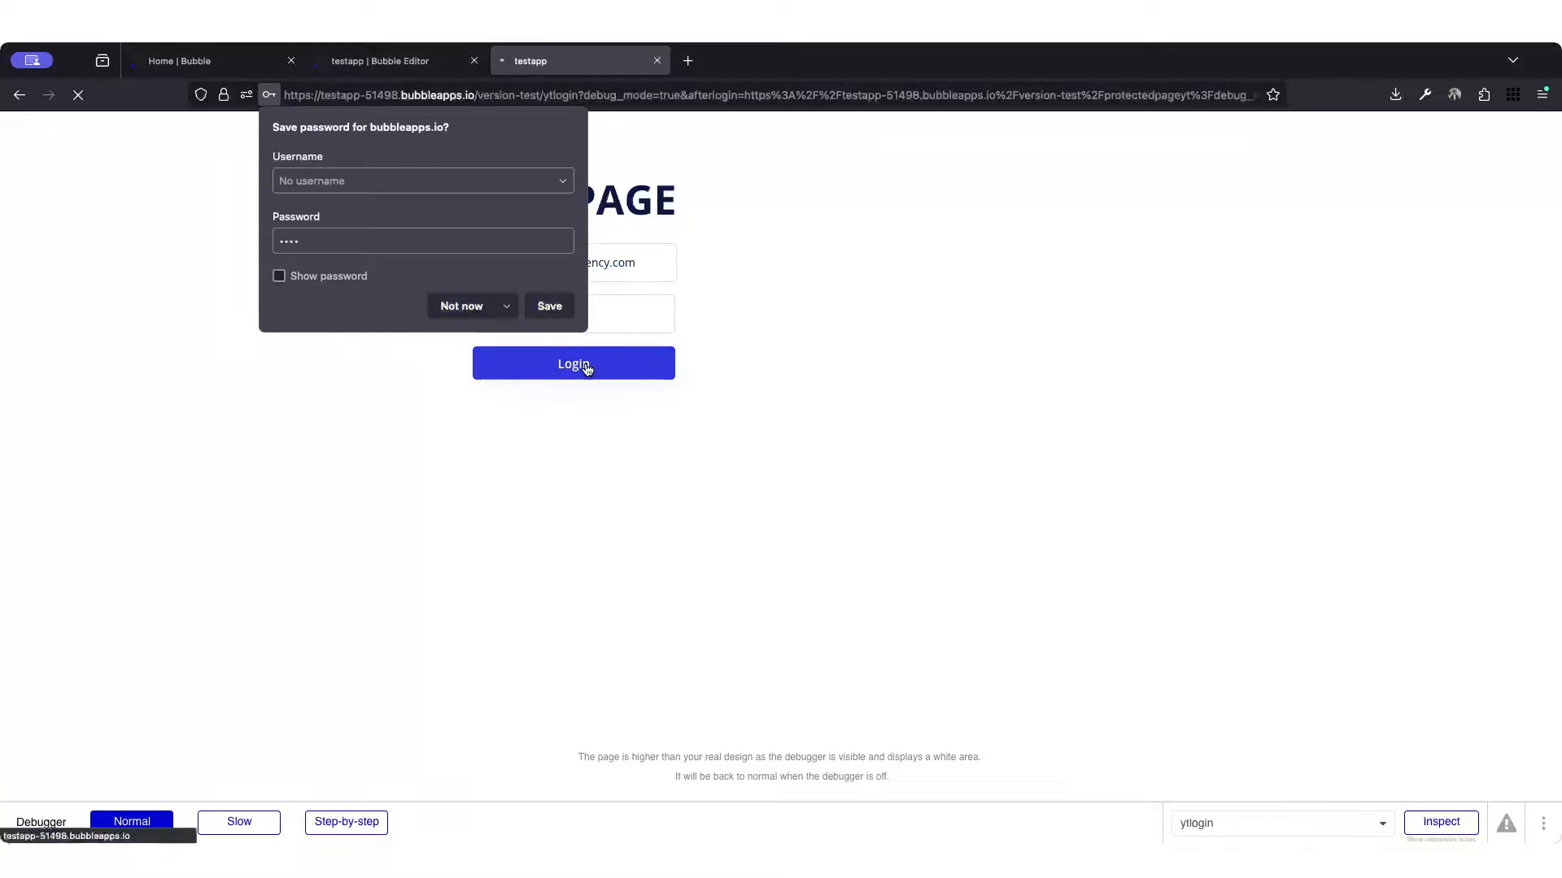